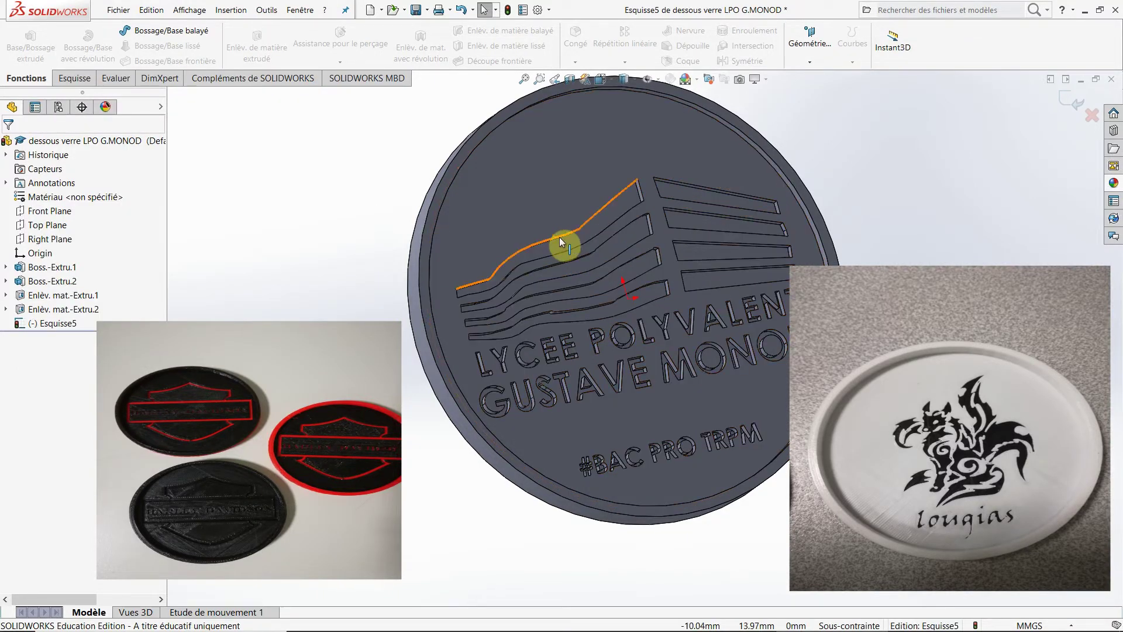
Create a new part document
{"action": "scroll", "coordinate": [559, 237], "scroll_direction": "up", "scroll_amount": 1}
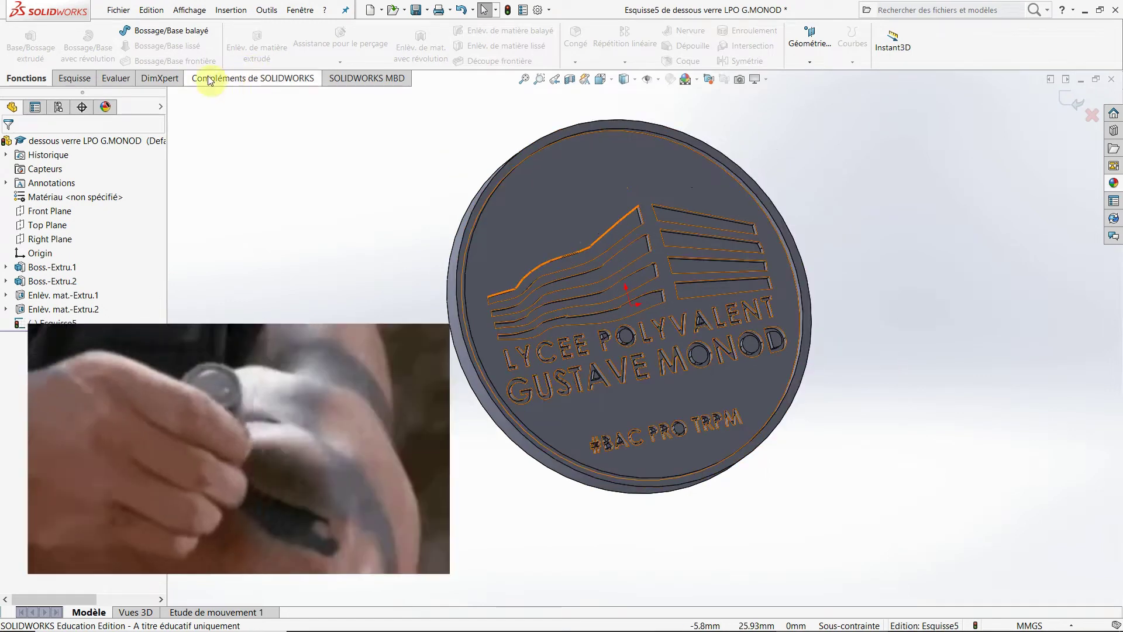
{"action": "left_click", "coordinate": [123, 14]}
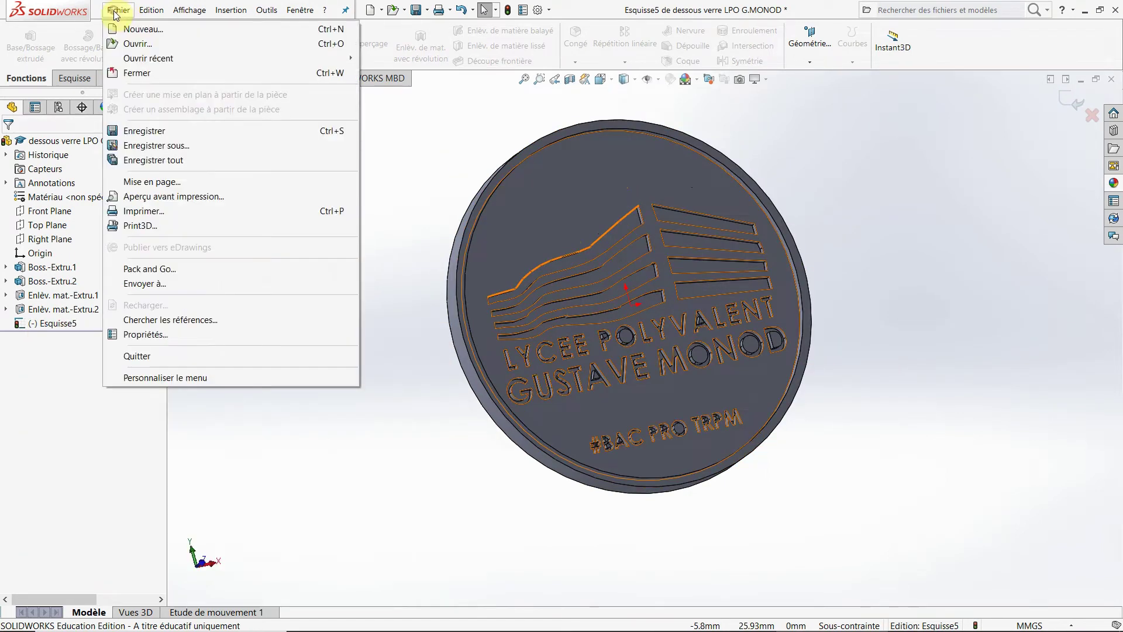
{"action": "left_click", "coordinate": [128, 25]}
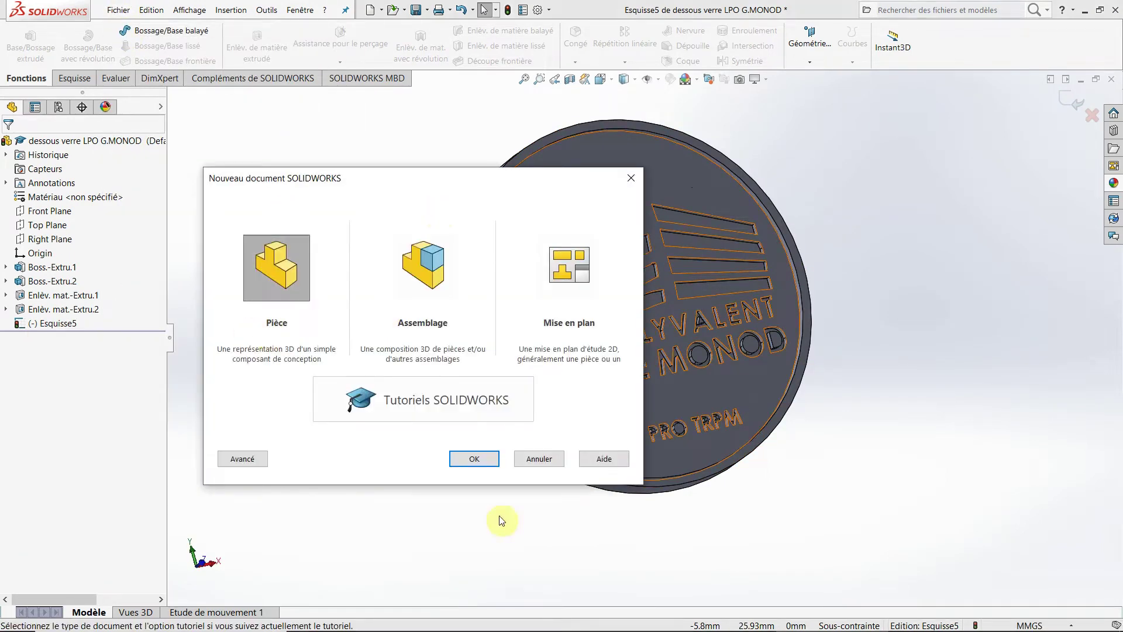
{"action": "left_click", "coordinate": [475, 456]}
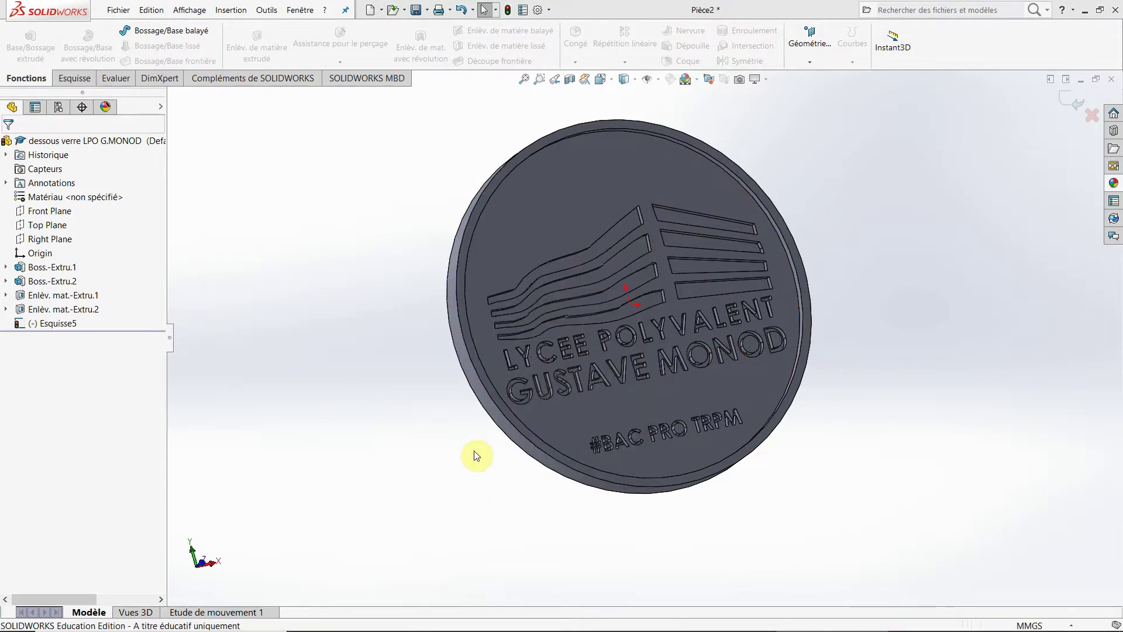
{"action": "left_click", "coordinate": [174, 152]}
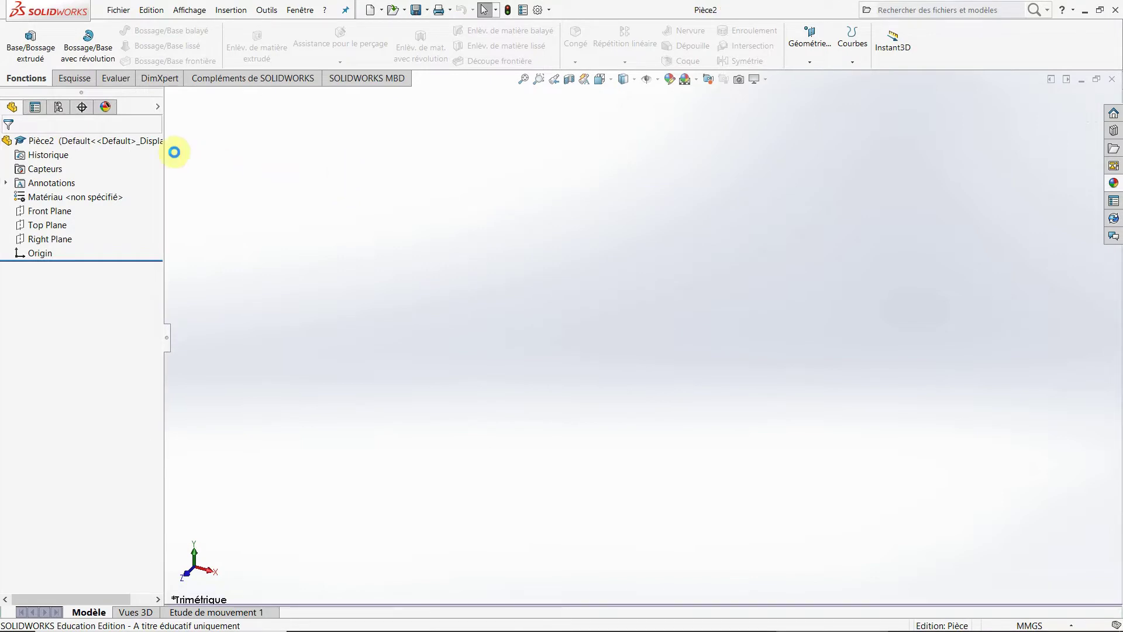
Start a base extrusion on the Front Plane and sketch a circle about 124 mm in diameter centred on the origin
{"action": "left_click", "coordinate": [28, 52]}
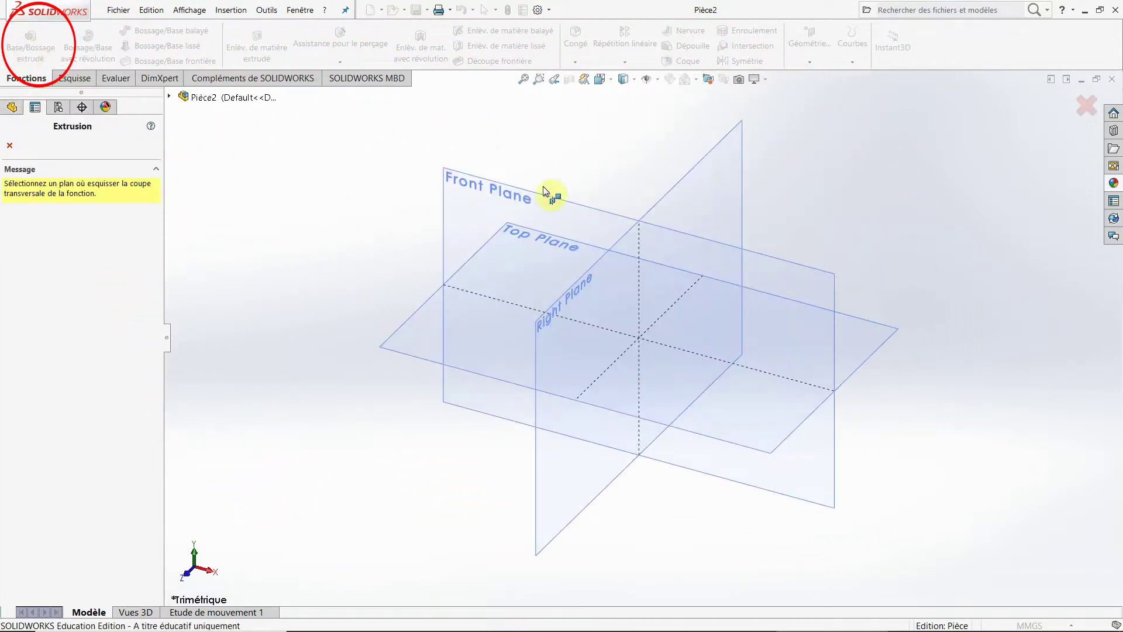
{"action": "left_click", "coordinate": [479, 184]}
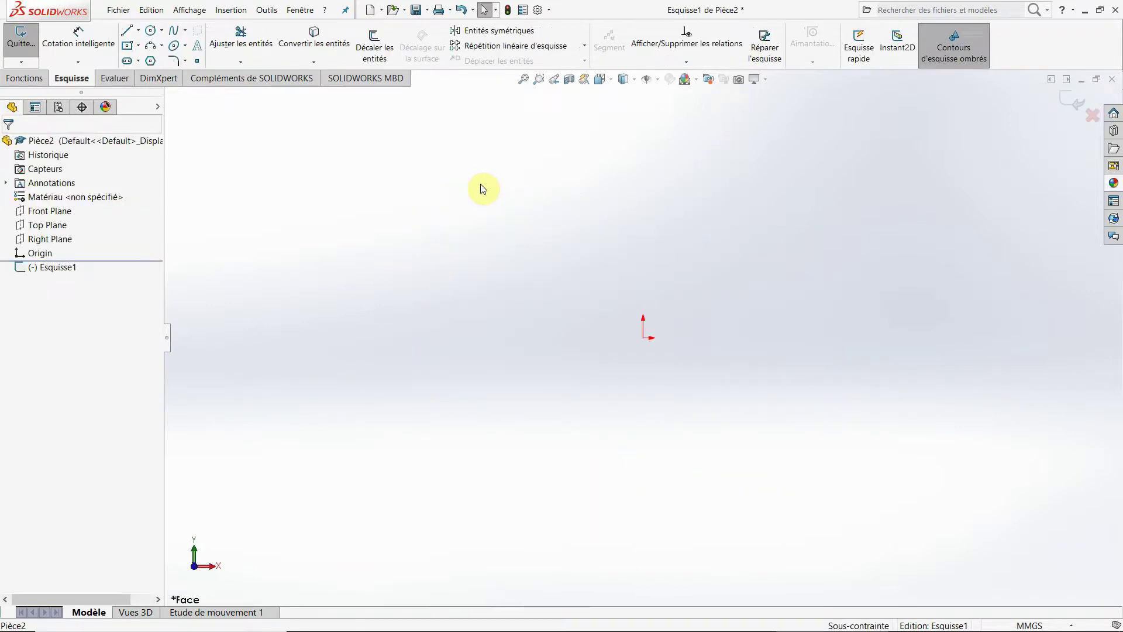
{"action": "left_click", "coordinate": [151, 38]}
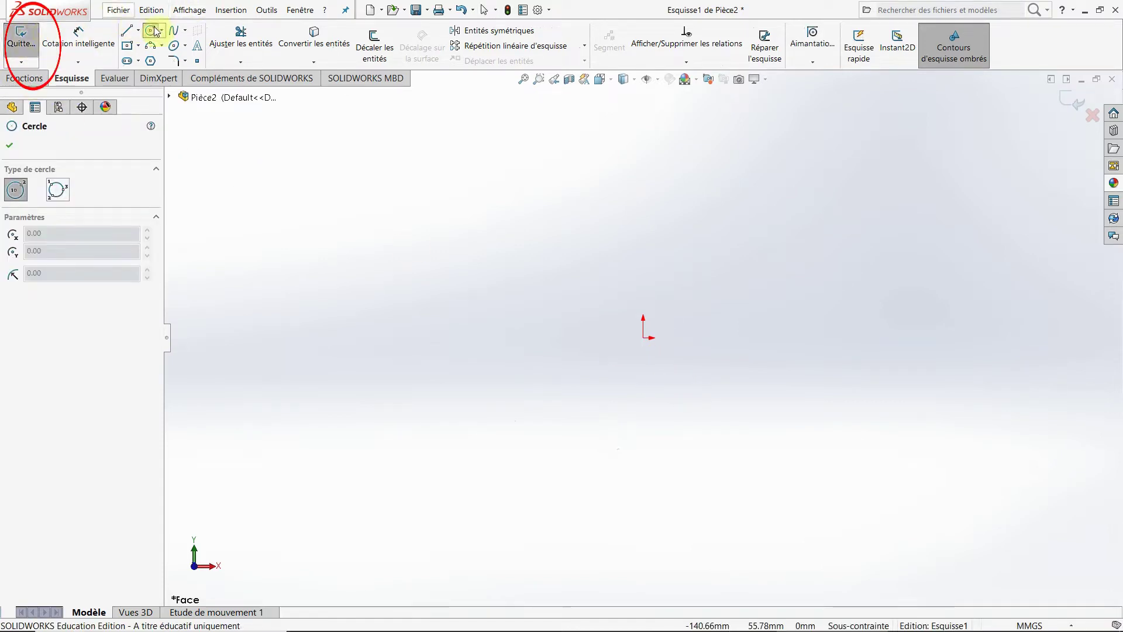
{"action": "left_click", "coordinate": [644, 339]}
{"action": "left_click", "coordinate": [447, 288]}
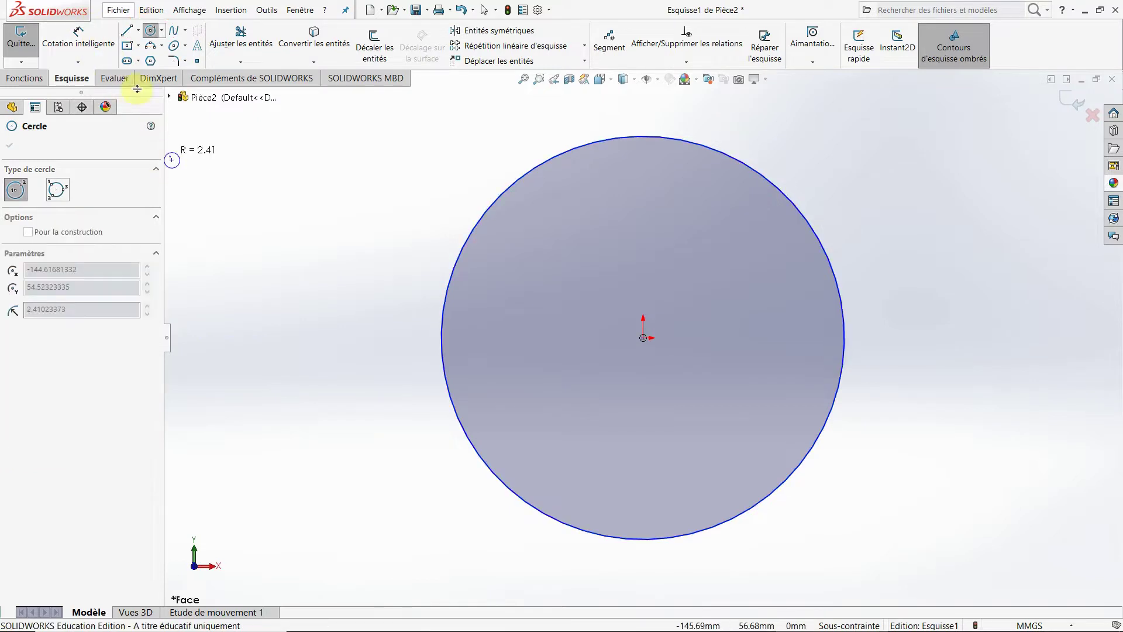
Dimension the circle's diameter and set it to 80 mm
{"action": "left_click", "coordinate": [79, 41]}
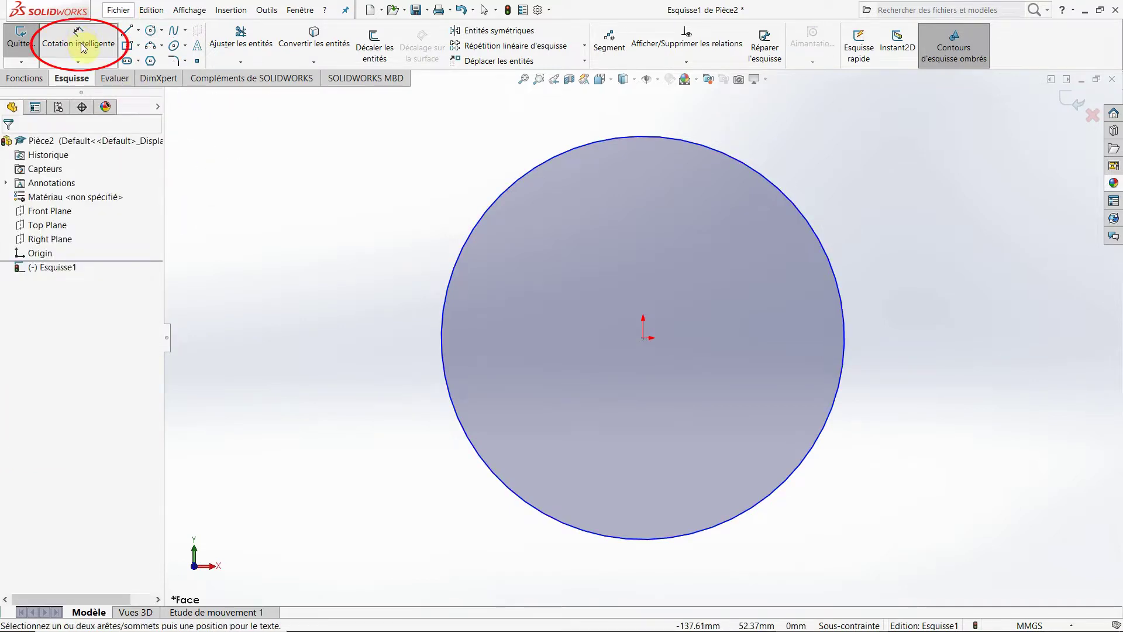
{"action": "left_click", "coordinate": [661, 139]}
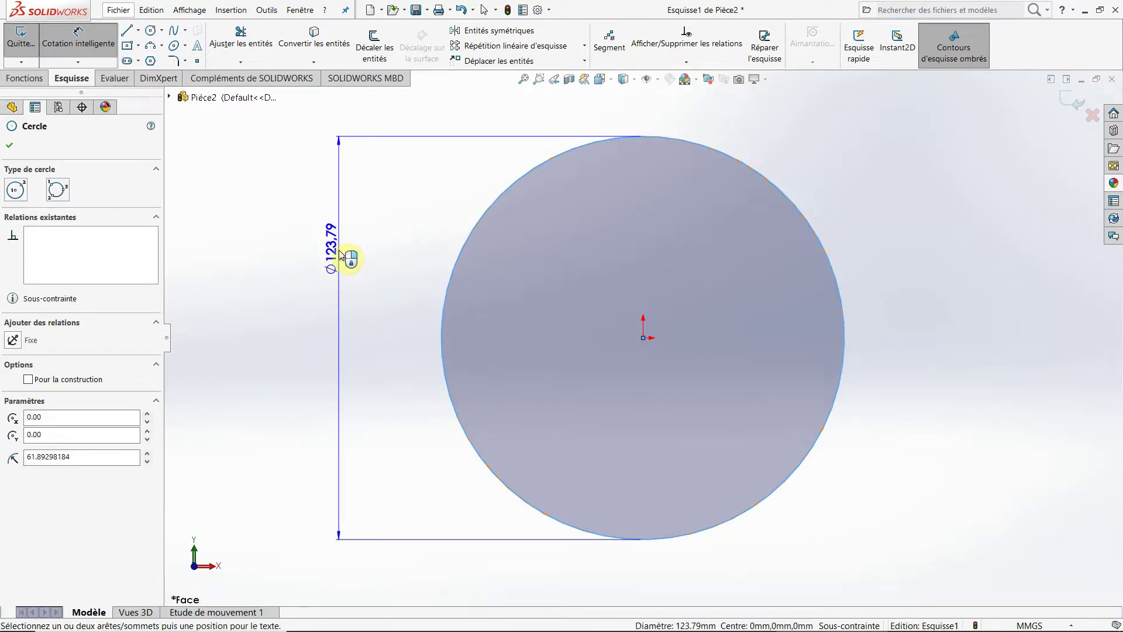
{"action": "left_click", "coordinate": [341, 253]}
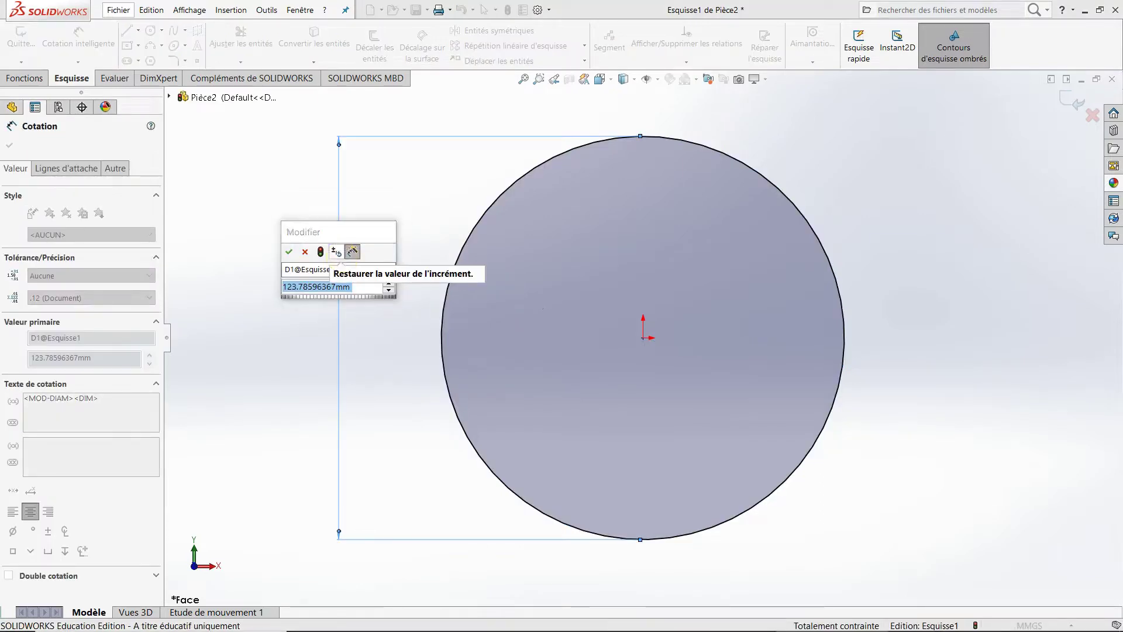
{"action": "type", "text": "80"}
{"action": "key", "text": "Return"}
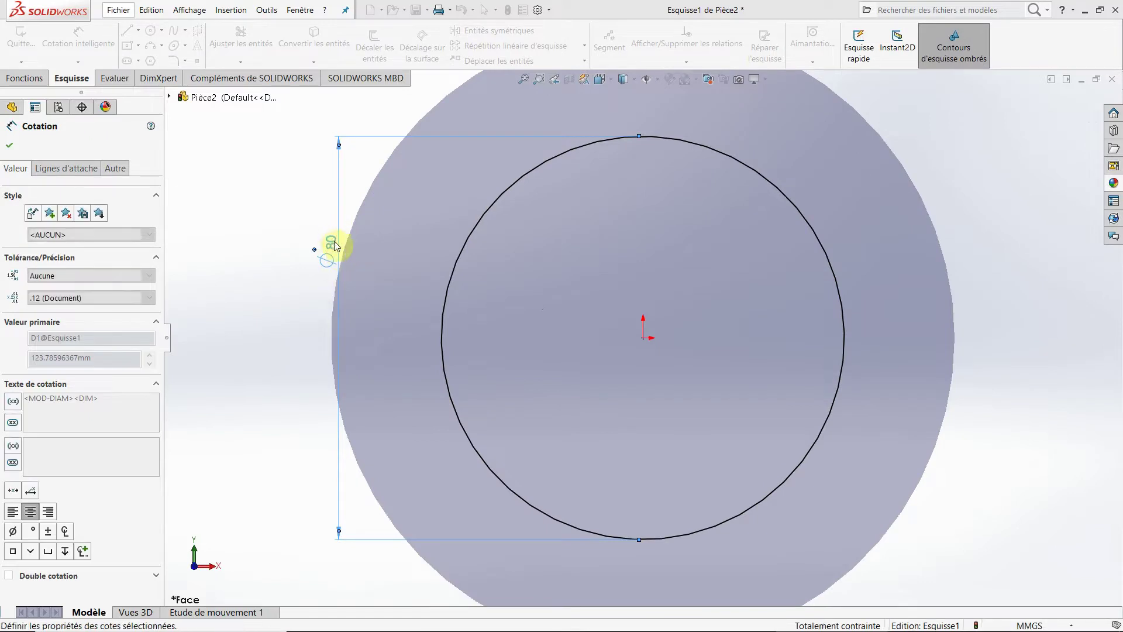
Change the circle's diameter to 84 mm and exit the sketch
{"action": "double_click", "coordinate": [331, 244]}
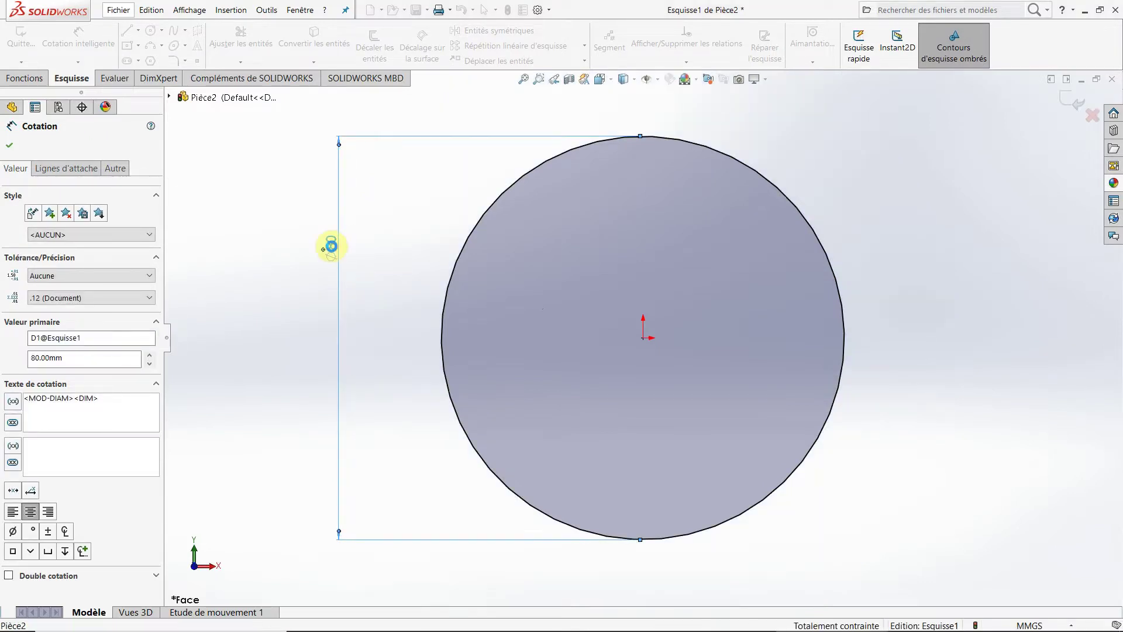
{"action": "type", "text": "84"}
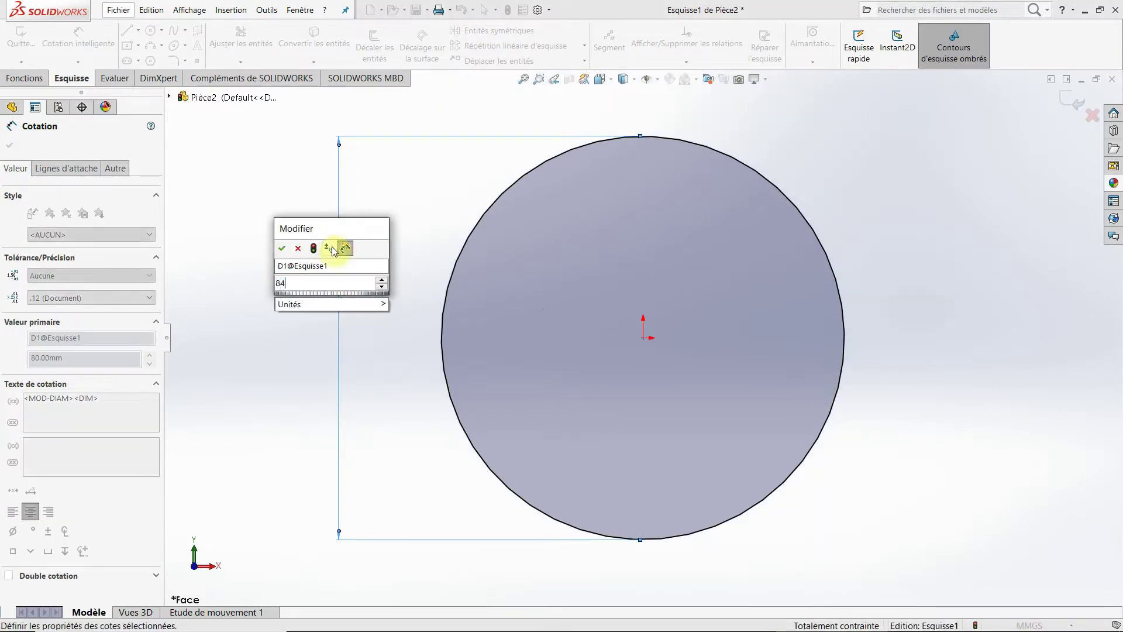
{"action": "key", "text": "Escape"}
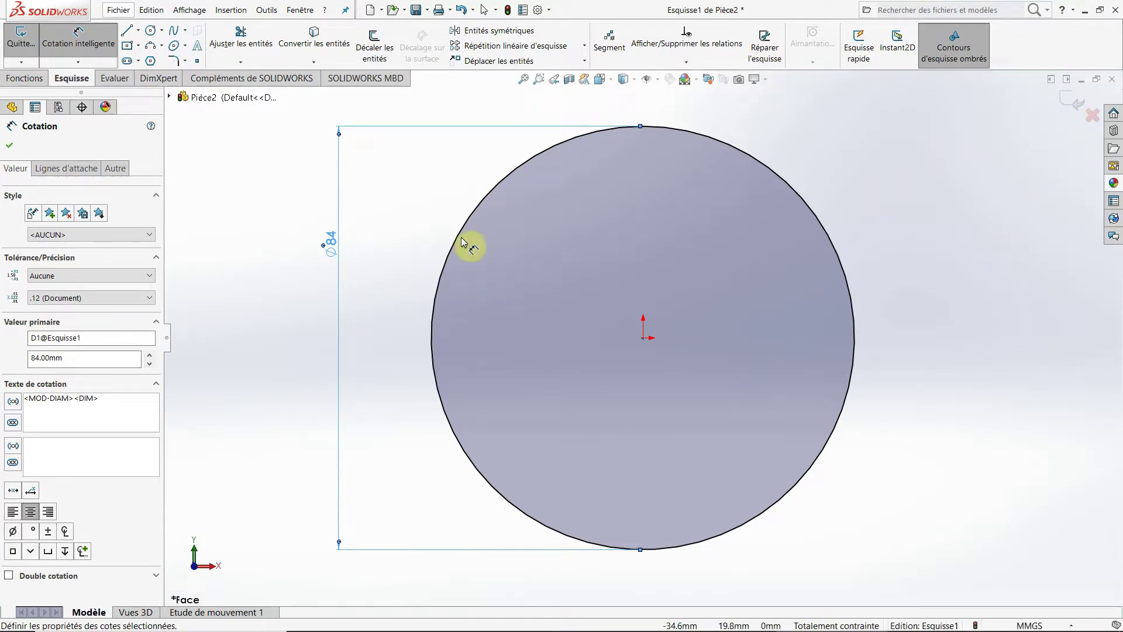
{"action": "left_click", "coordinate": [1080, 103]}
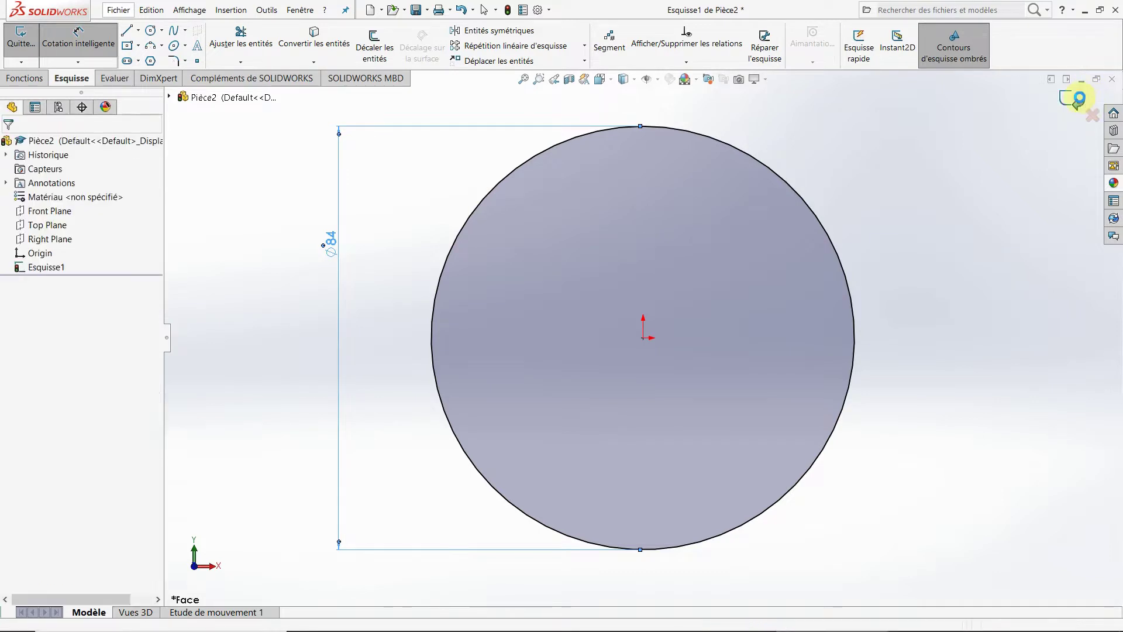
{"action": "left_click", "coordinate": [1077, 99]}
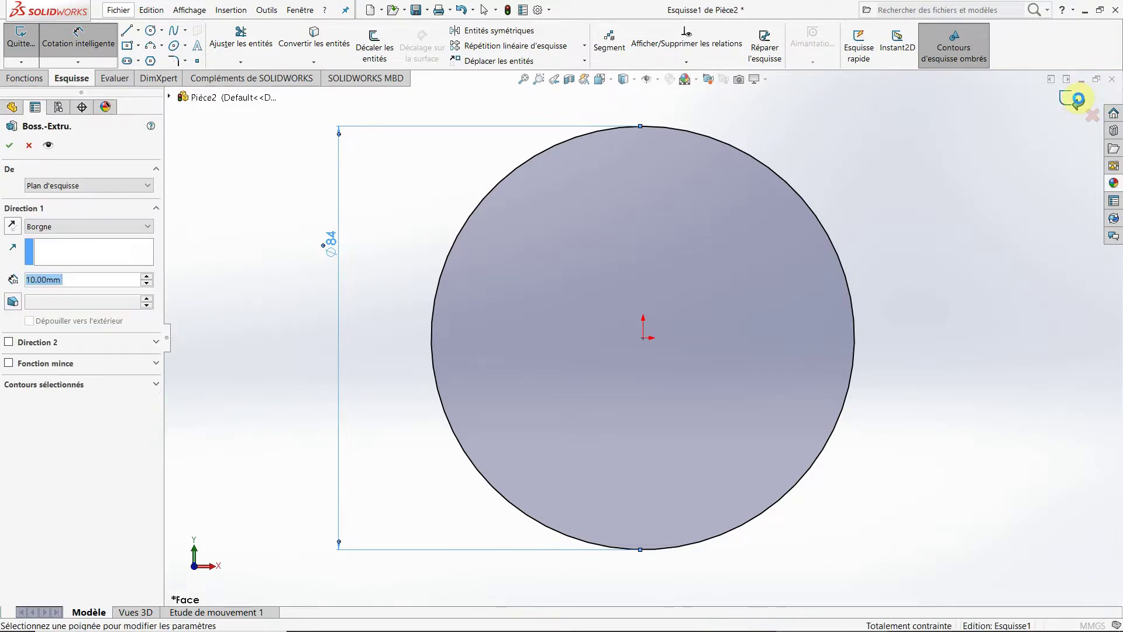
Extrude the circle as a blind boss with a depth of 4 mm
{"action": "left_click", "coordinate": [41, 84]}
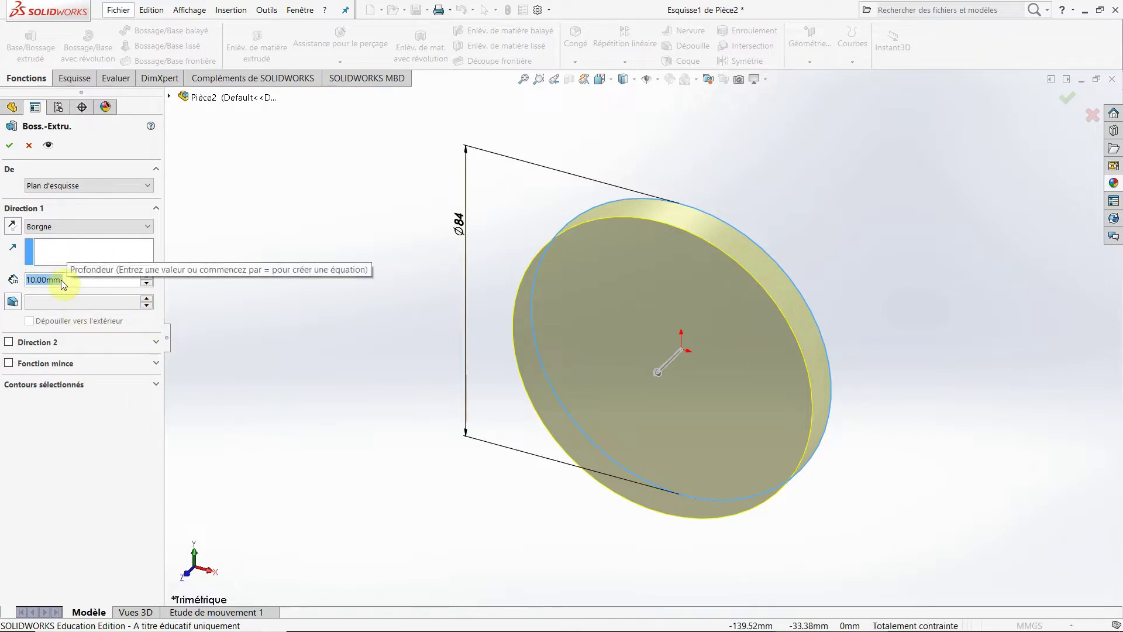
{"action": "type", "text": "4"}
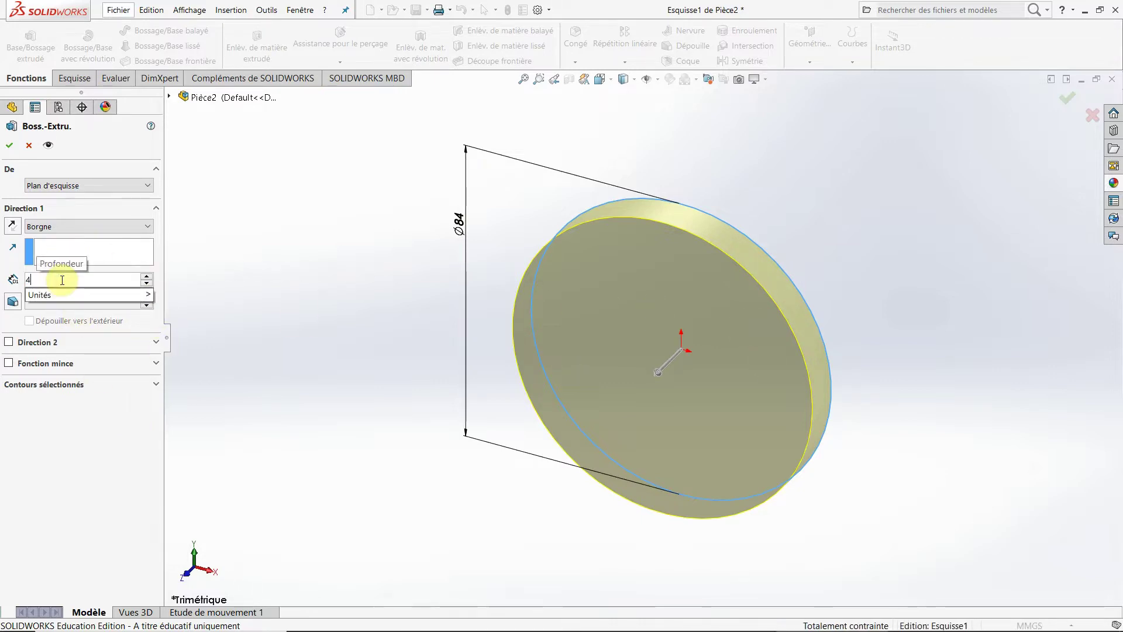
{"action": "left_click", "coordinate": [214, 250]}
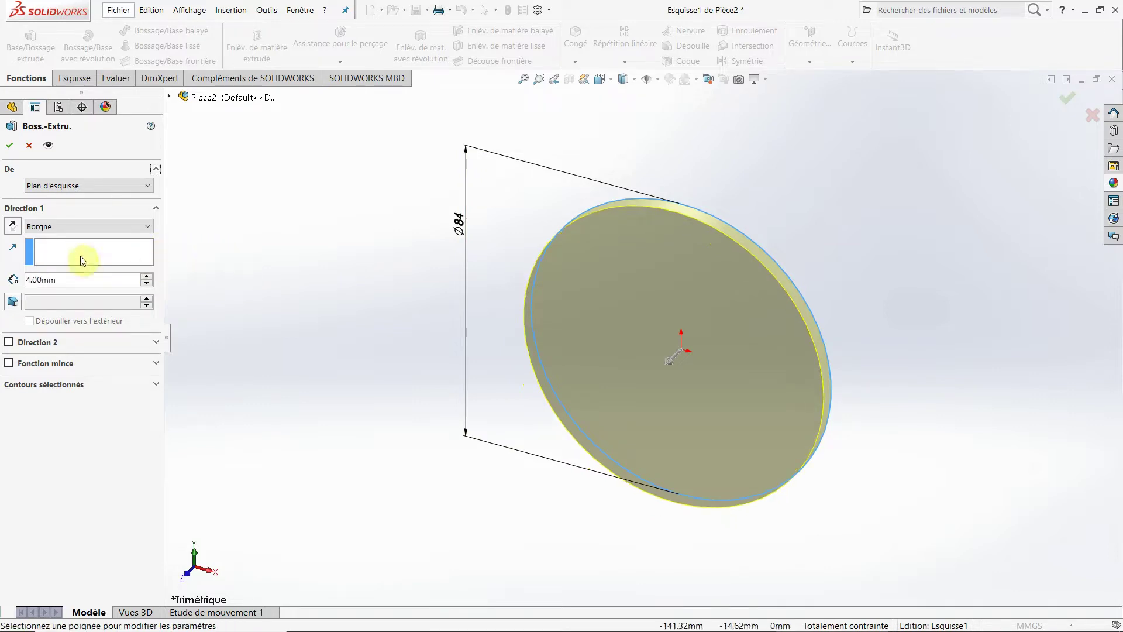
{"action": "left_click", "coordinate": [7, 144]}
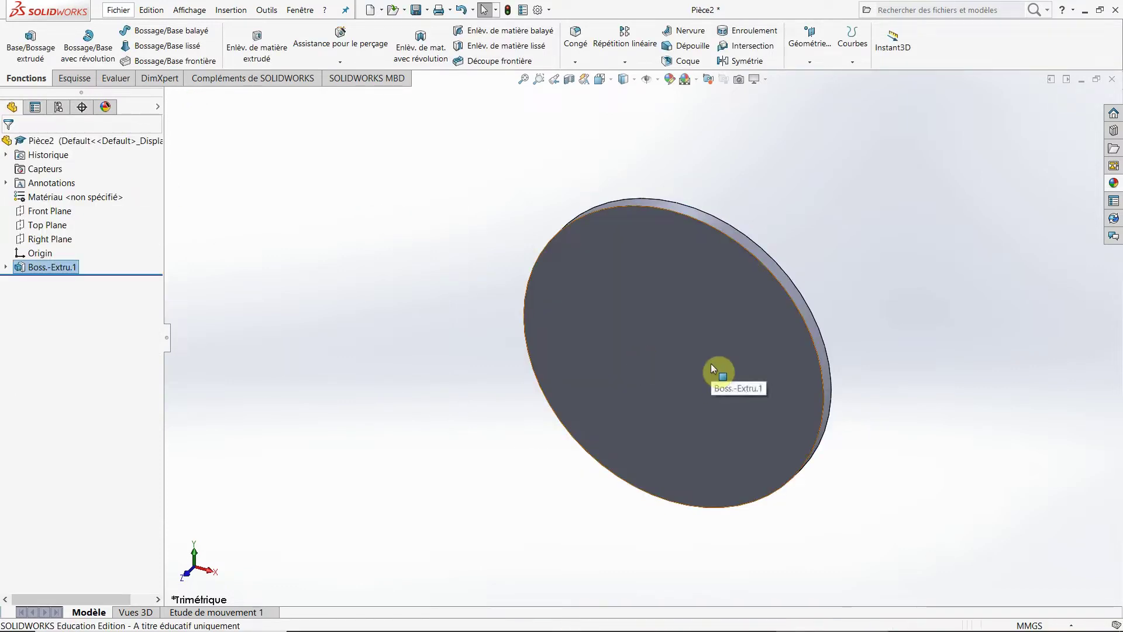
Open a sketch on the disc's front face, view it face-on, and convert the face's outline into sketch geometry
{"action": "left_click", "coordinate": [693, 347]}
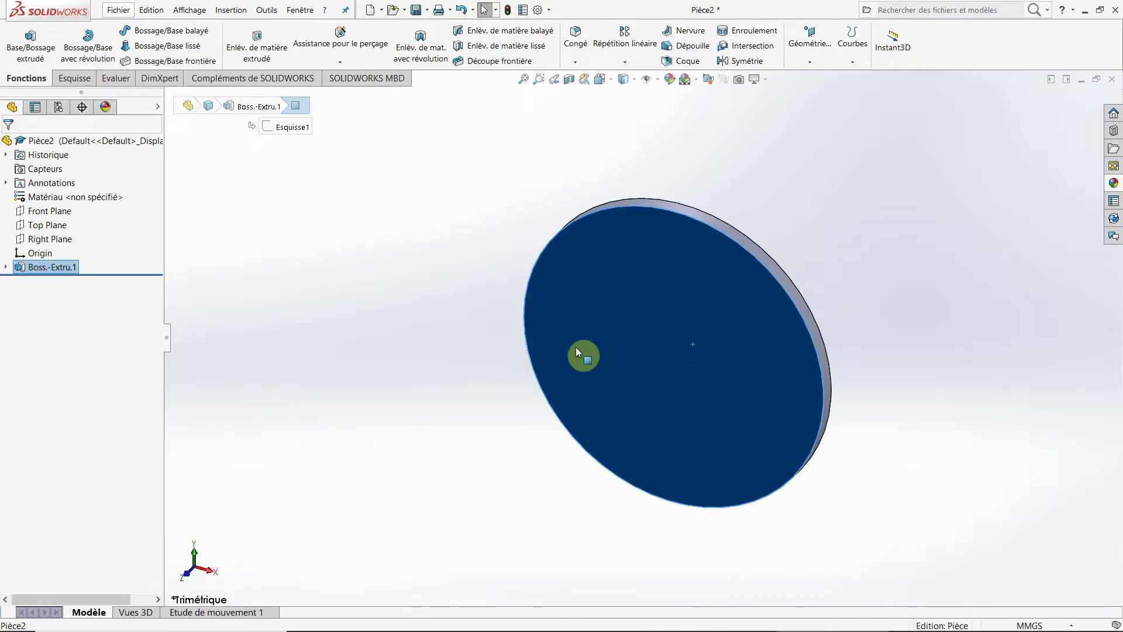
{"action": "left_click", "coordinate": [12, 44]}
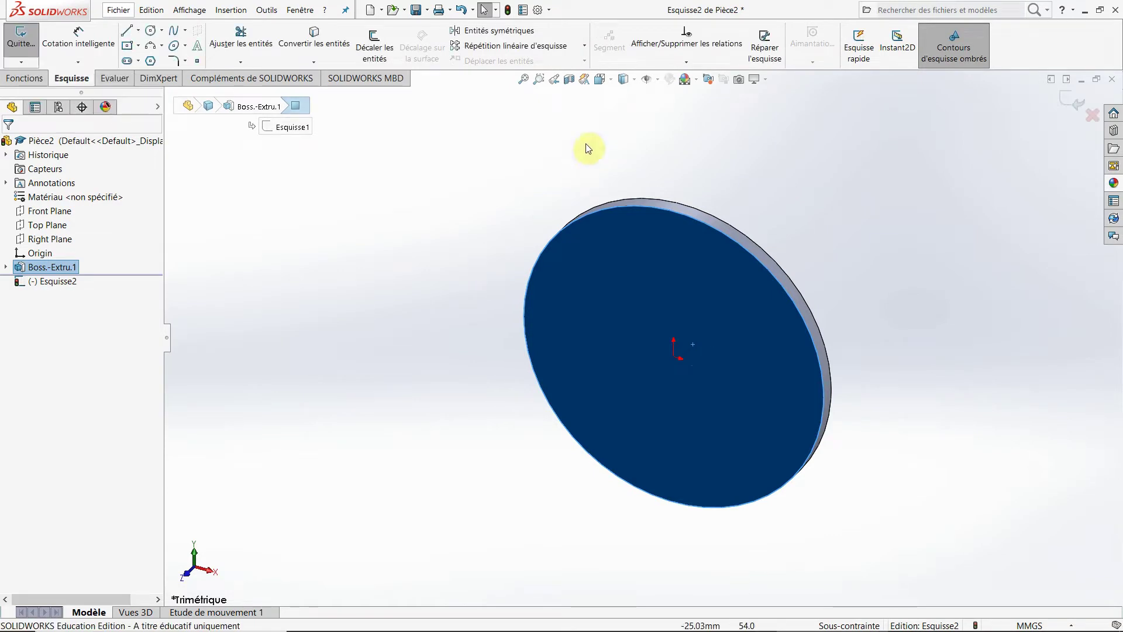
{"action": "left_click", "coordinate": [602, 82]}
{"action": "left_click", "coordinate": [555, 354]}
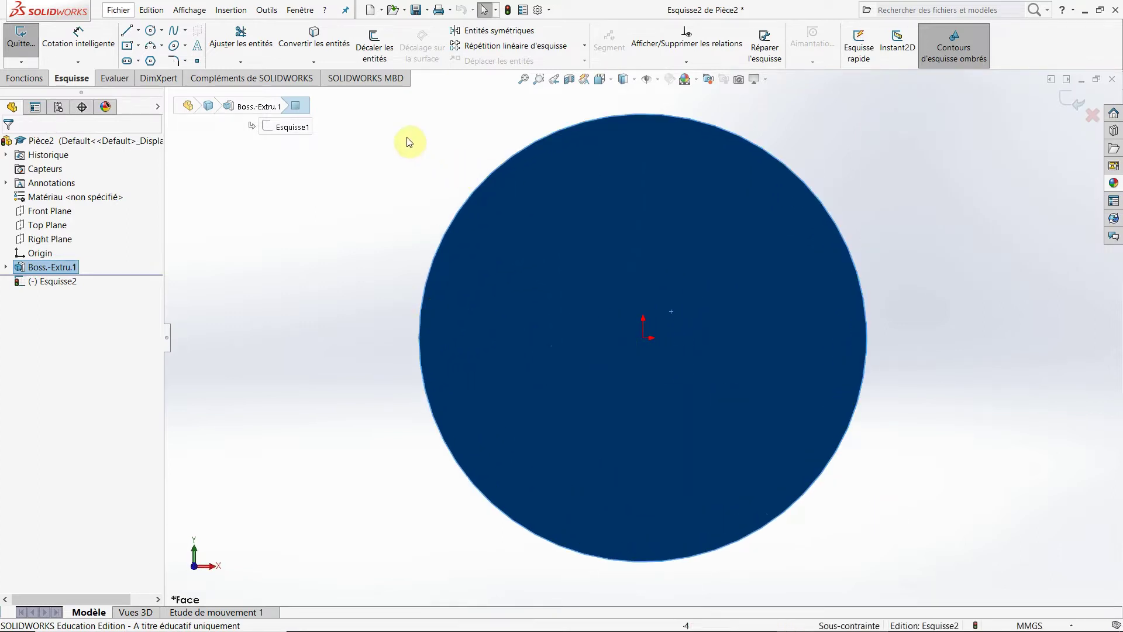
{"action": "left_click", "coordinate": [314, 45]}
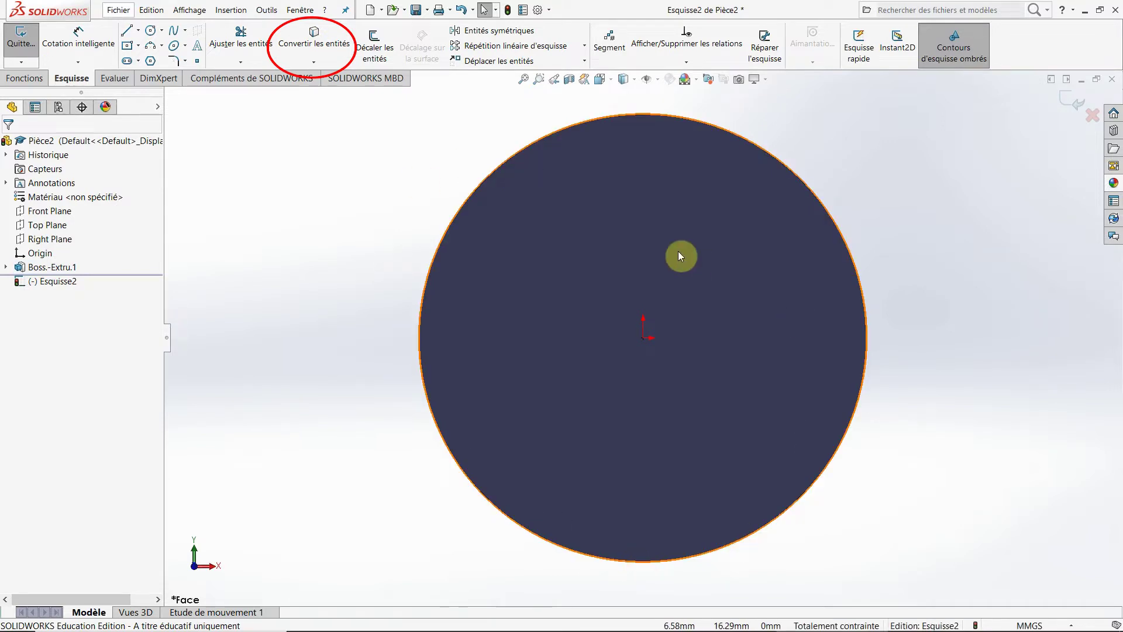
{"action": "key", "text": "Left"}
{"action": "key", "text": "Left"}
{"action": "key", "text": "Left"}
{"action": "key", "text": "Down"}
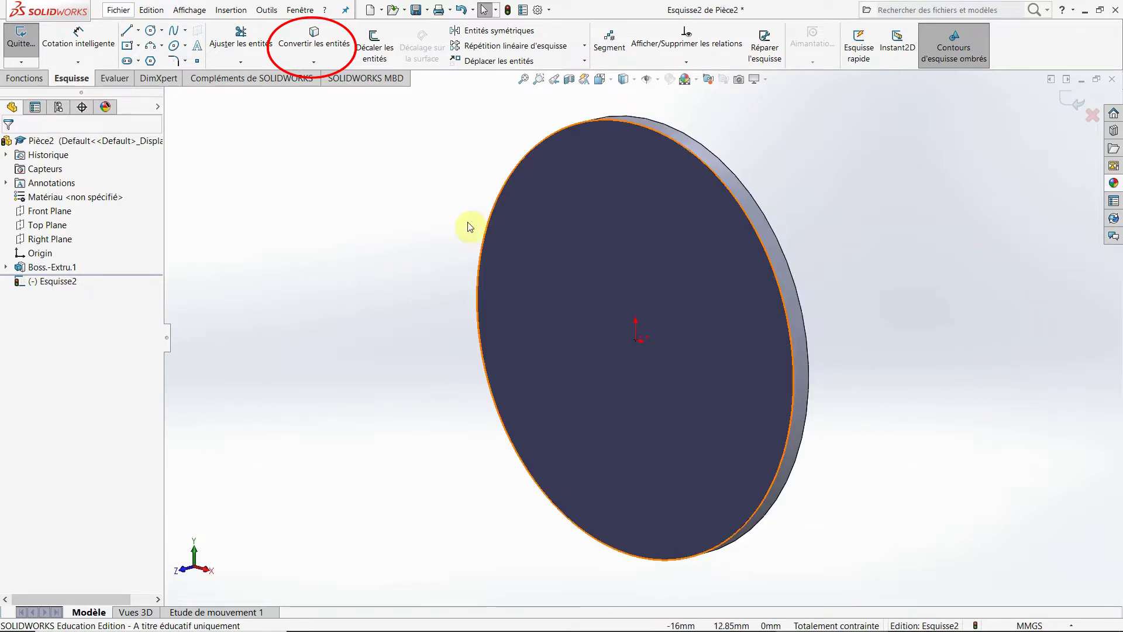
{"action": "left_click", "coordinate": [600, 79]}
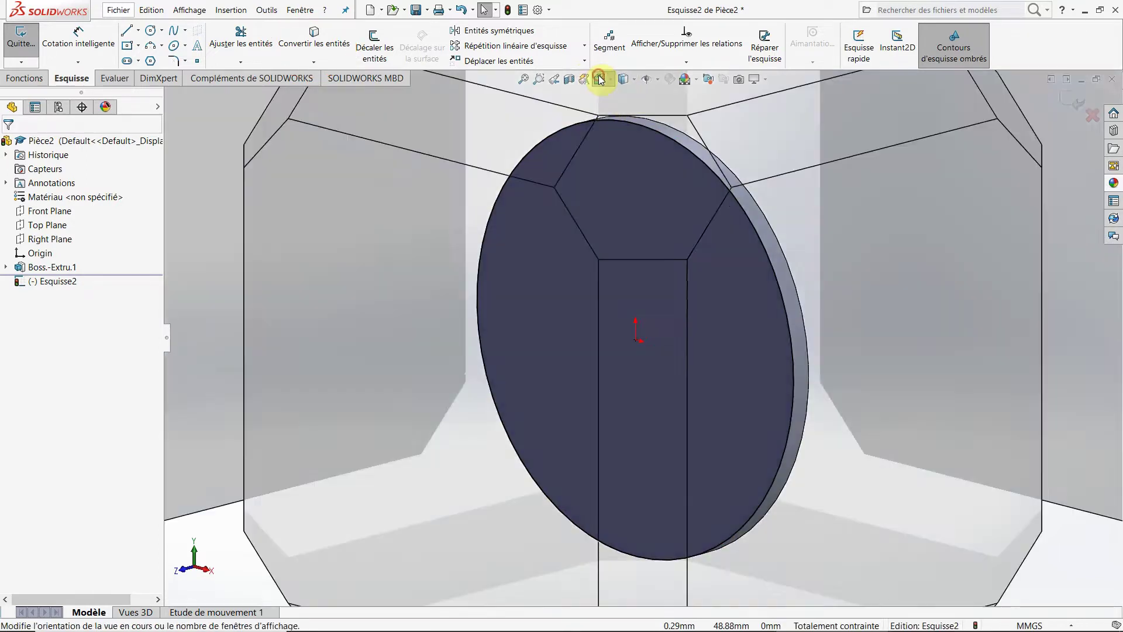
{"action": "left_click", "coordinate": [548, 294]}
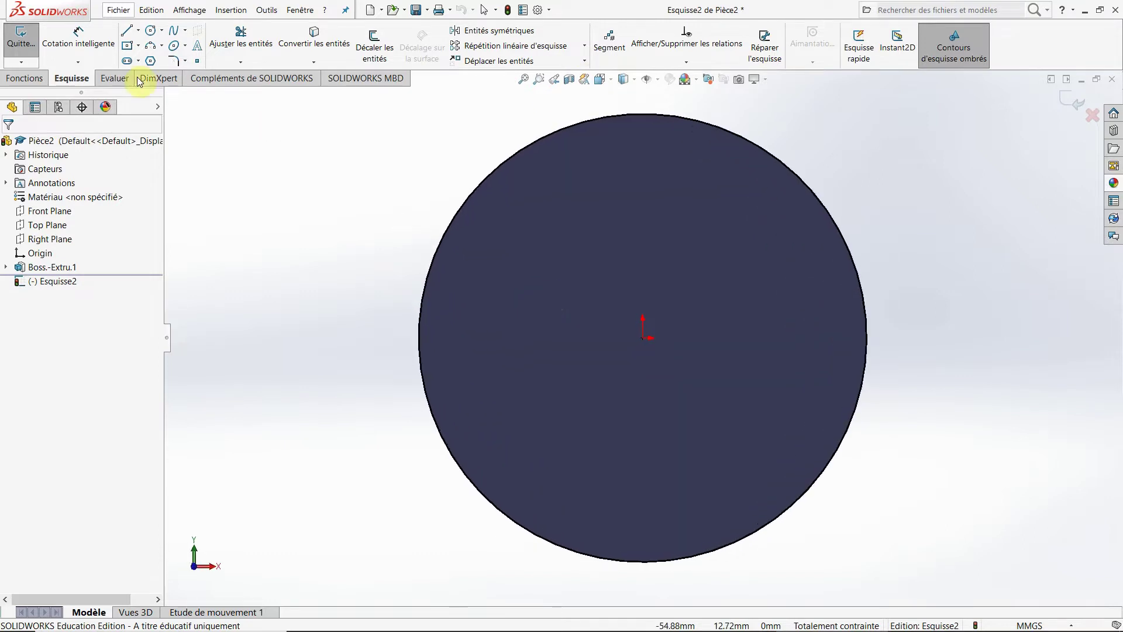
{"action": "left_click", "coordinate": [149, 32]}
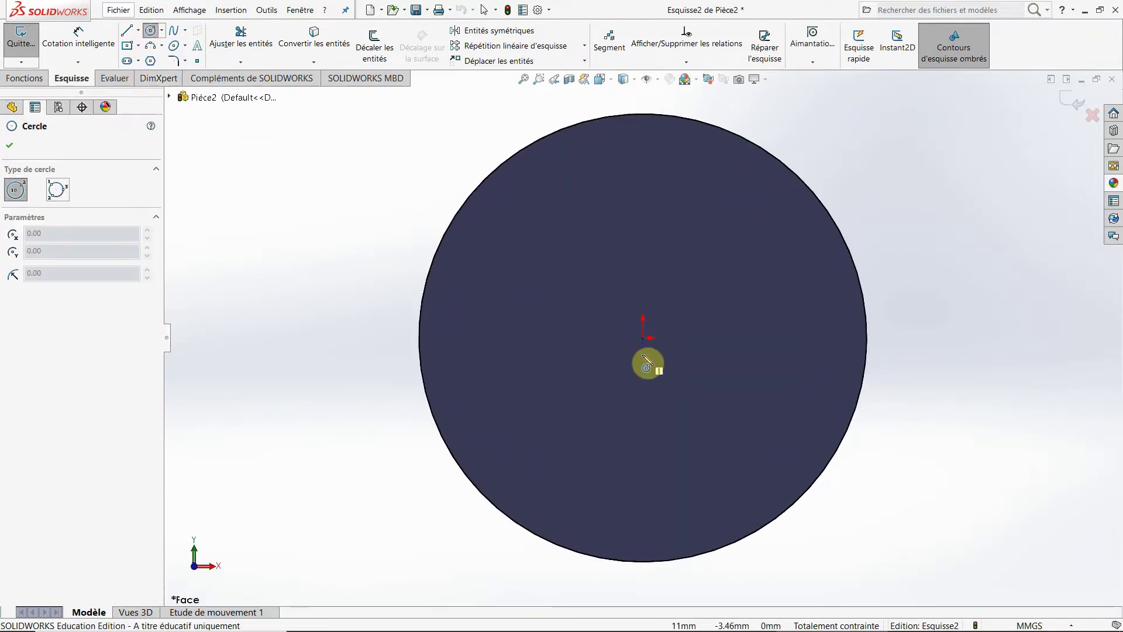
{"action": "left_click", "coordinate": [643, 338]}
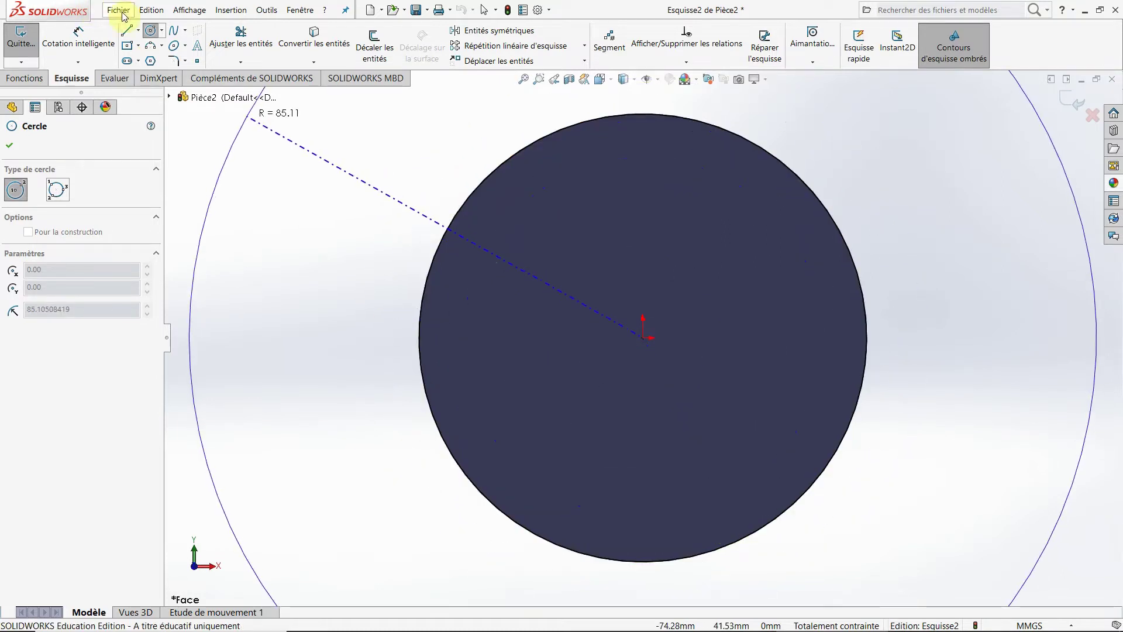
{"action": "left_click", "coordinate": [150, 30]}
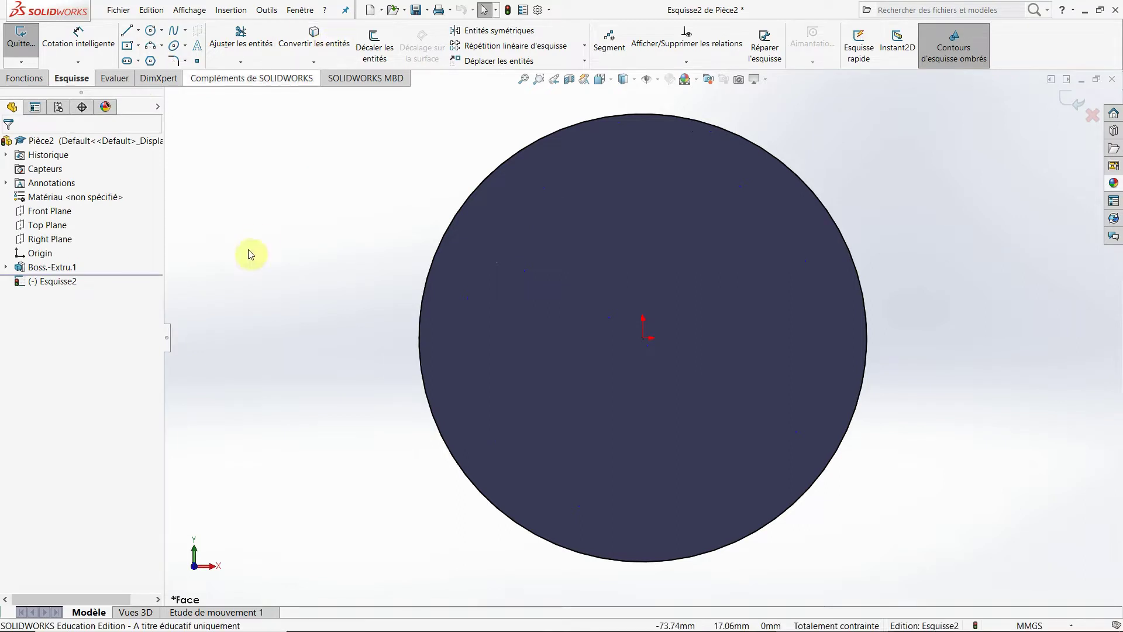
Offset the disc's converted outline 2 mm inward, keeping the offset dimension
{"action": "left_click", "coordinate": [365, 34]}
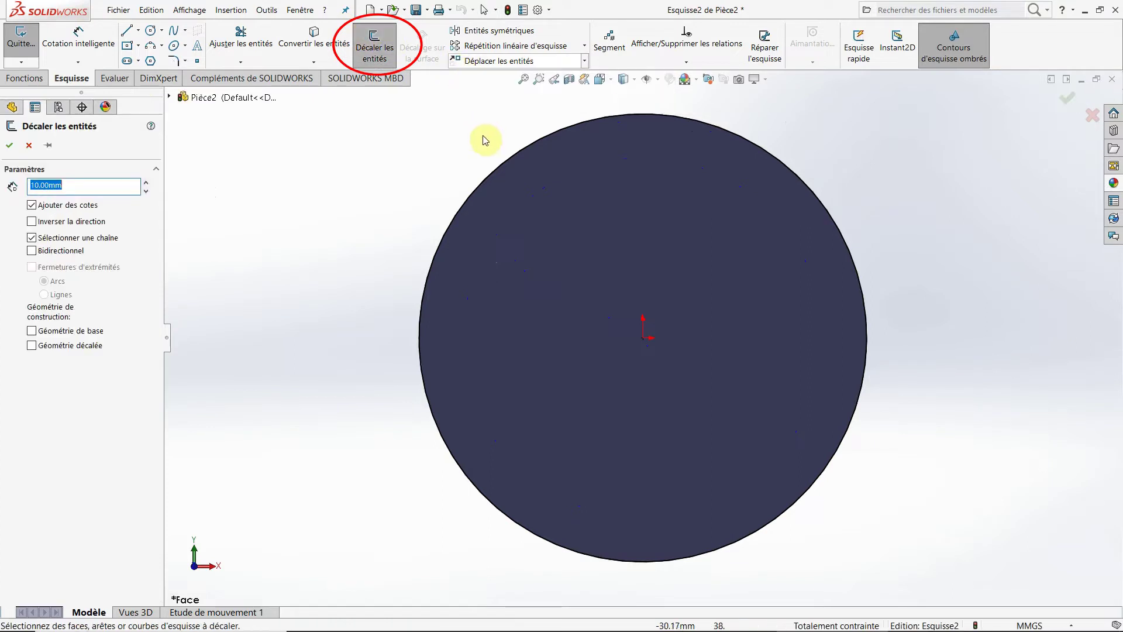
{"action": "left_click", "coordinate": [499, 164]}
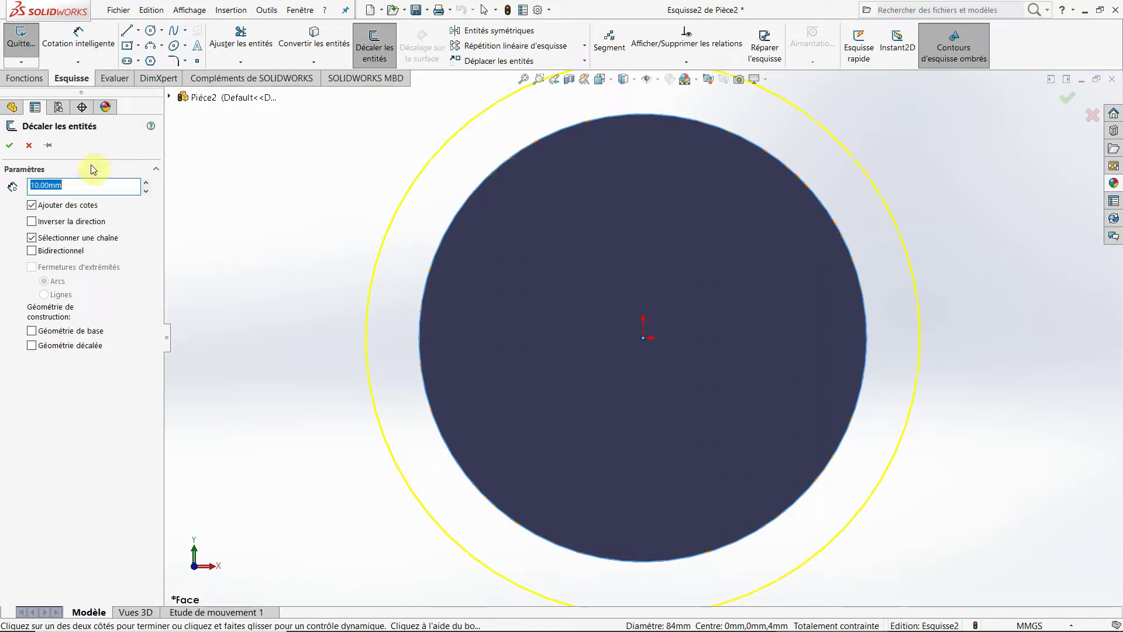
{"action": "type", "text": "2"}
{"action": "key", "text": "Return"}
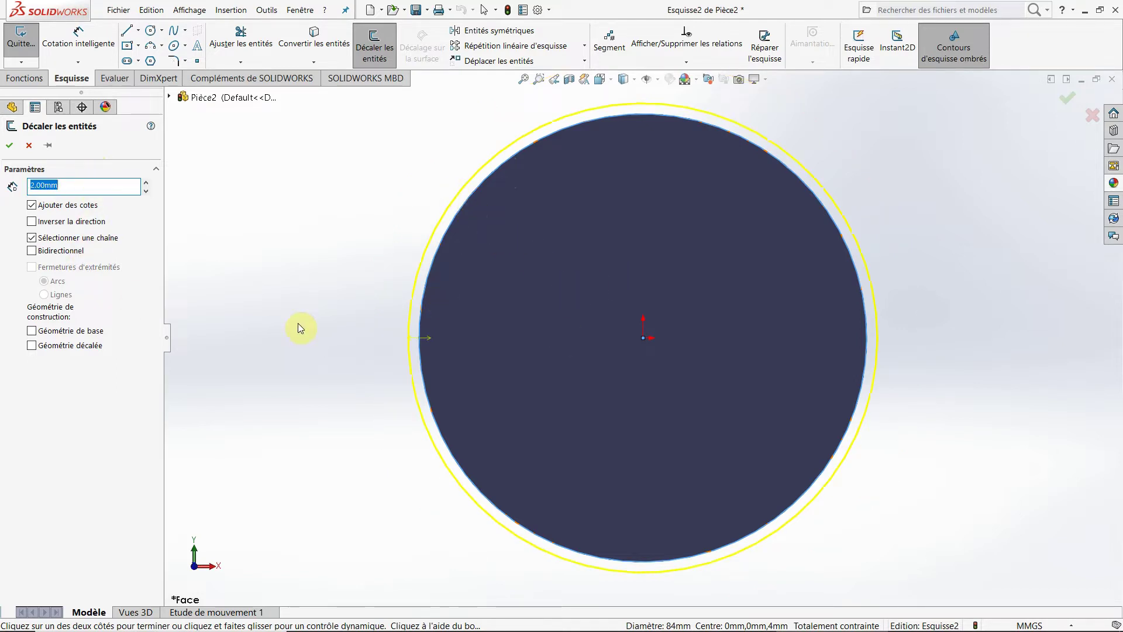
{"action": "left_click", "coordinate": [32, 223]}
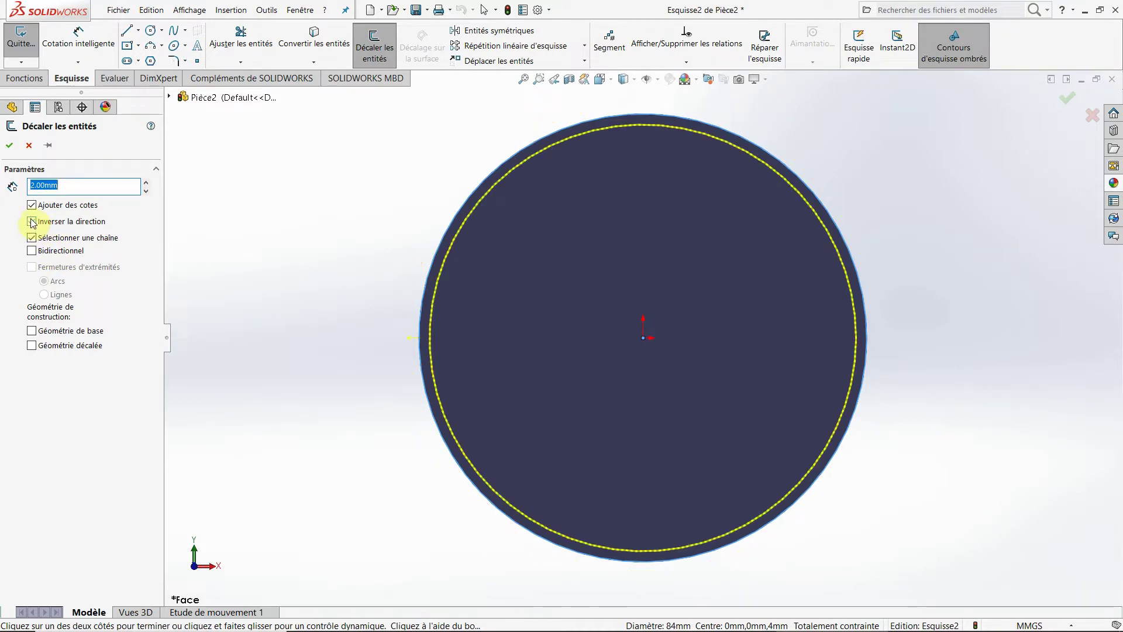
{"action": "left_click", "coordinate": [9, 147]}
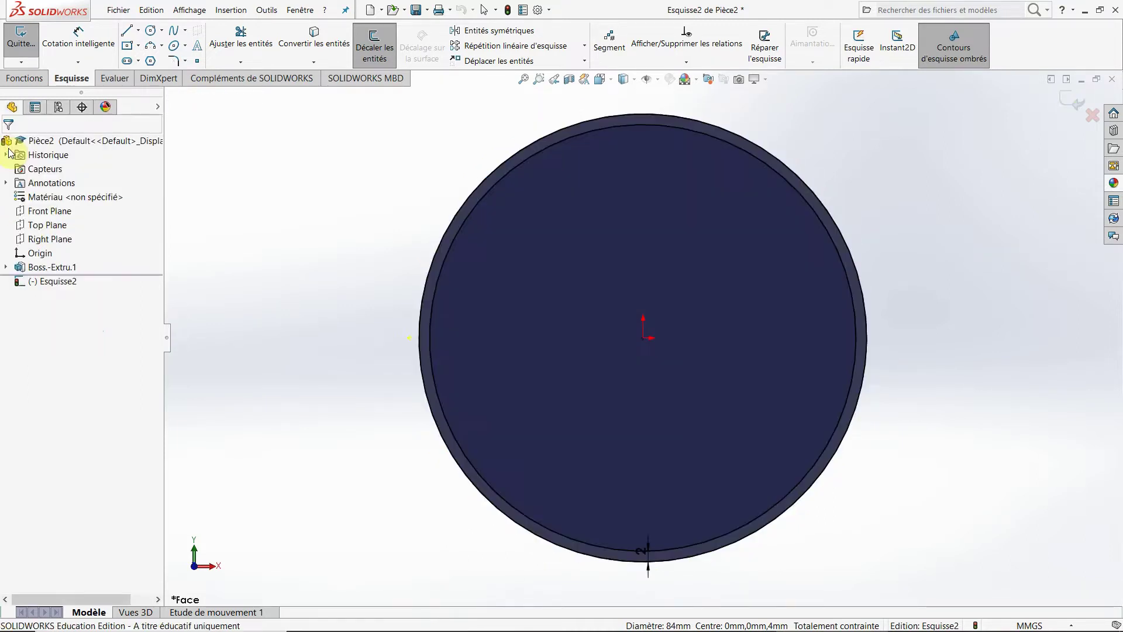
Try to add a diameter dimension to the inner offset circle
{"action": "key", "text": "Left"}
{"action": "key", "text": "Left"}
{"action": "key", "text": "Left"}
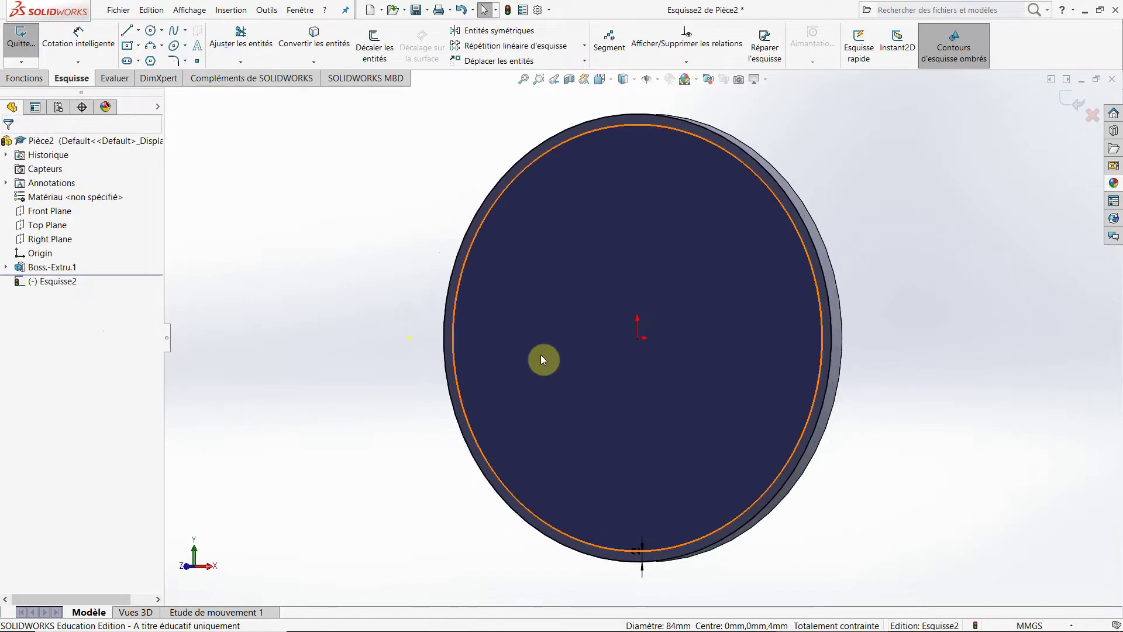
{"action": "key", "text": "Up"}
{"action": "key", "text": "Up"}
{"action": "left_click", "coordinate": [541, 357]}
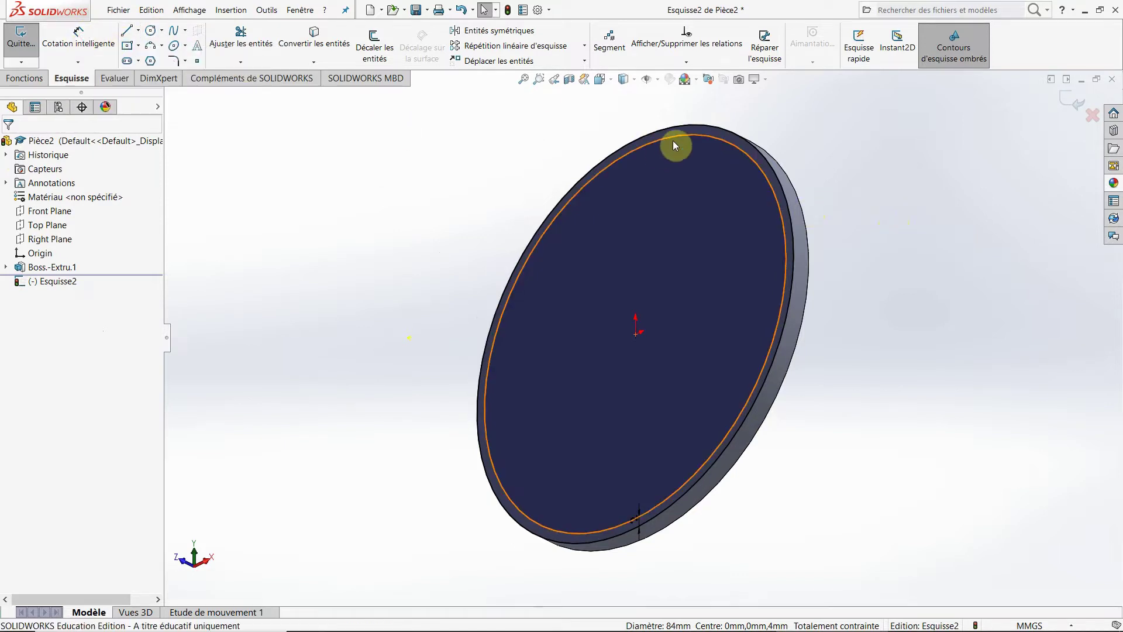
{"action": "left_click", "coordinate": [85, 41]}
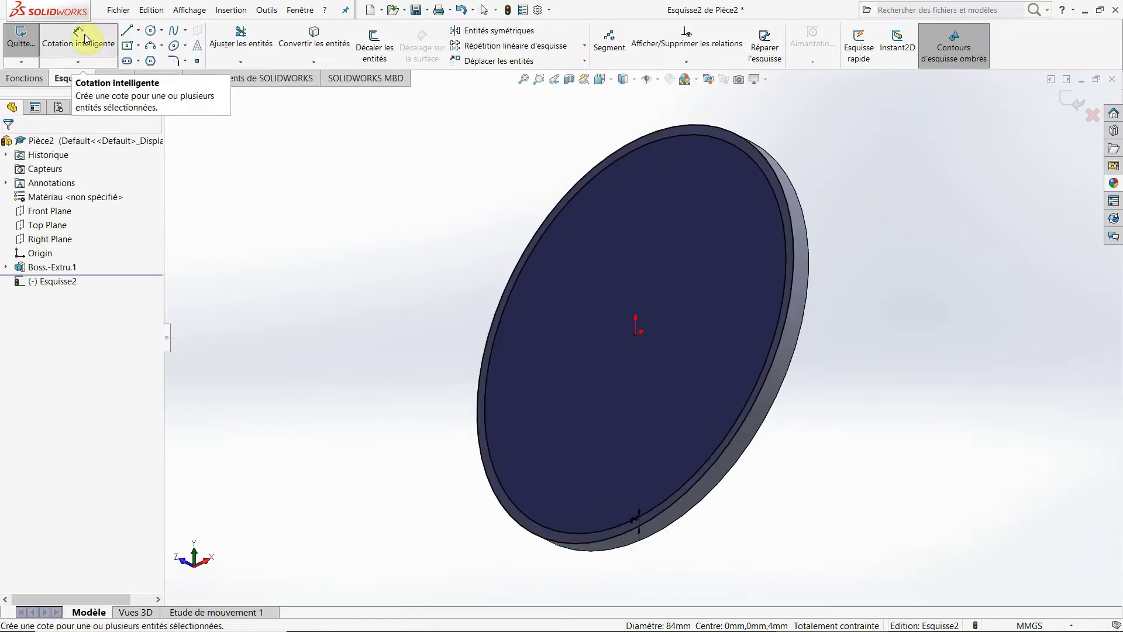
{"action": "left_click", "coordinate": [662, 139]}
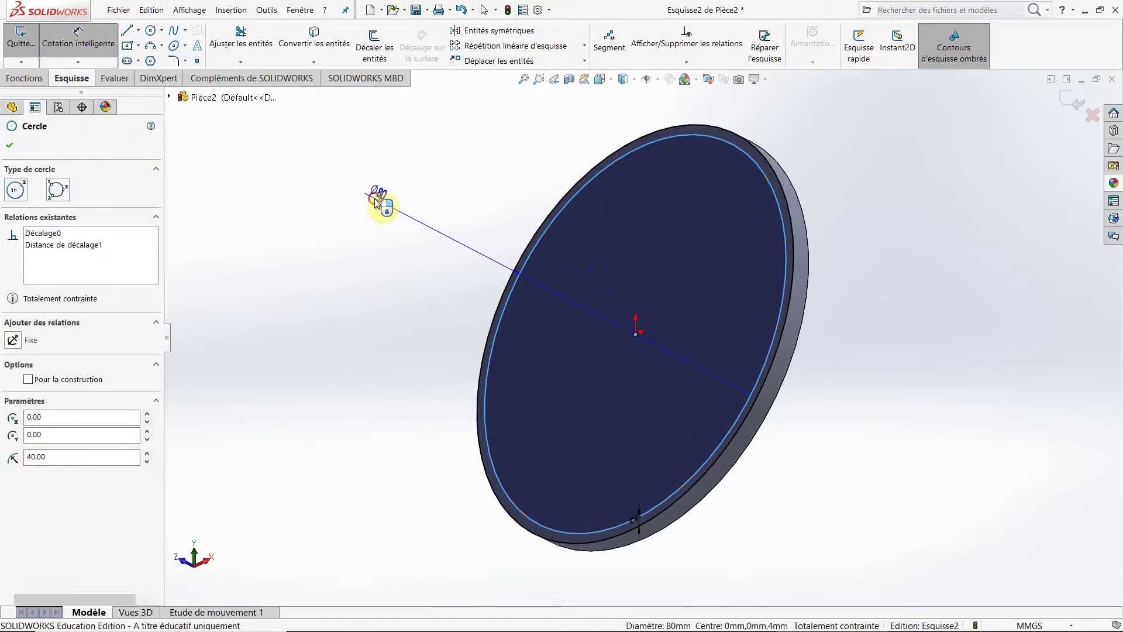
{"action": "left_click", "coordinate": [377, 203]}
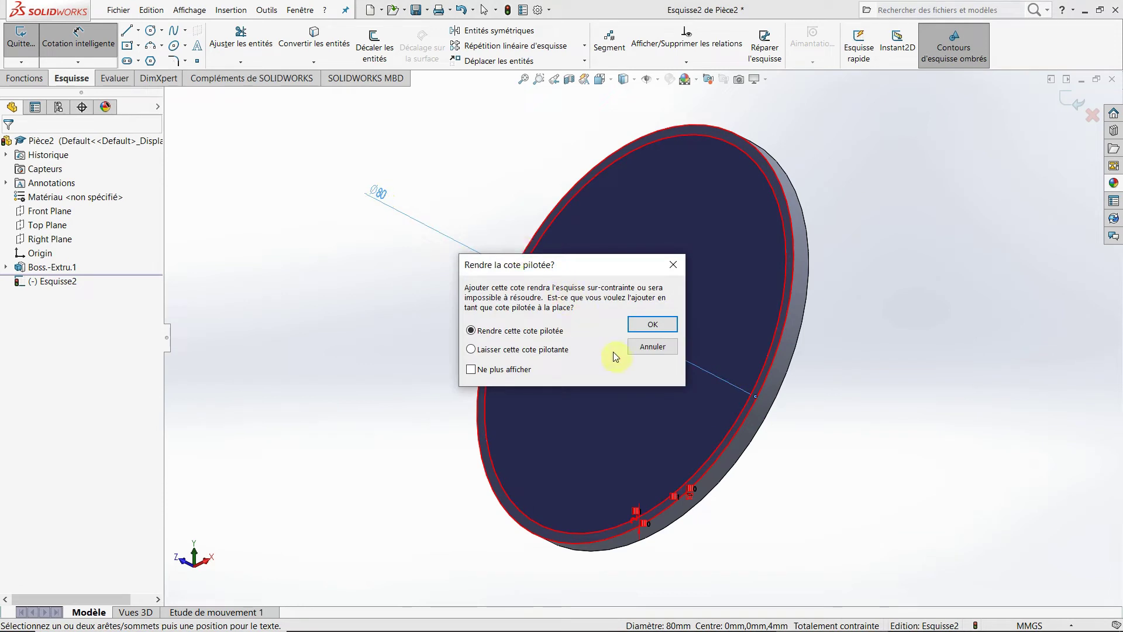
{"action": "left_click", "coordinate": [648, 348]}
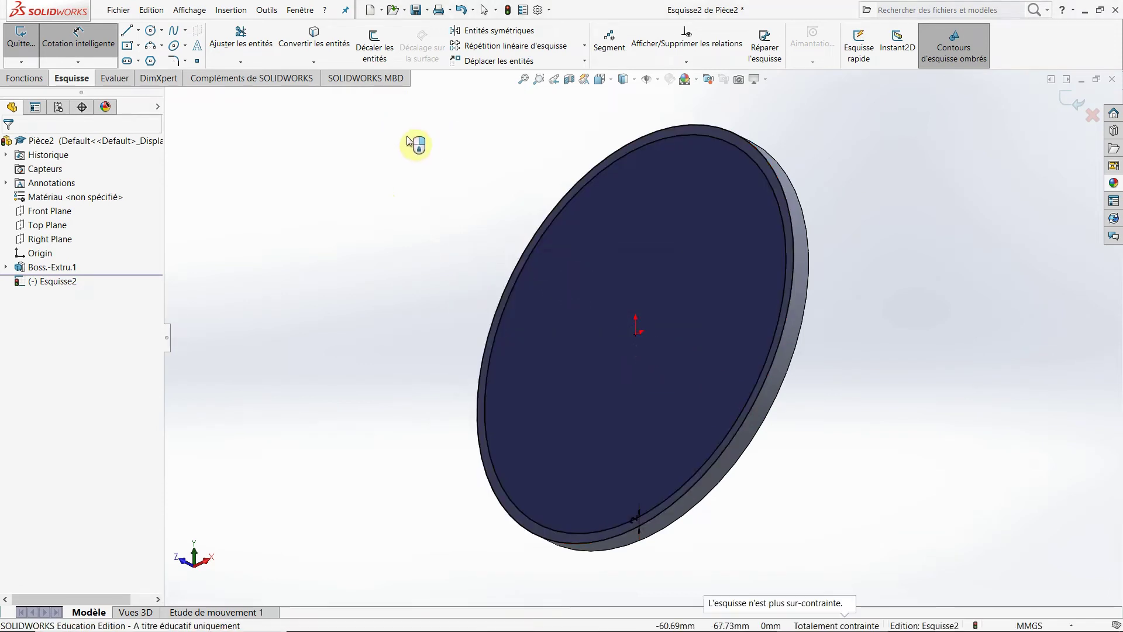
Extrude the ring profile as a blind boss 2 mm deep, merged with the disc
{"action": "left_click", "coordinate": [22, 76]}
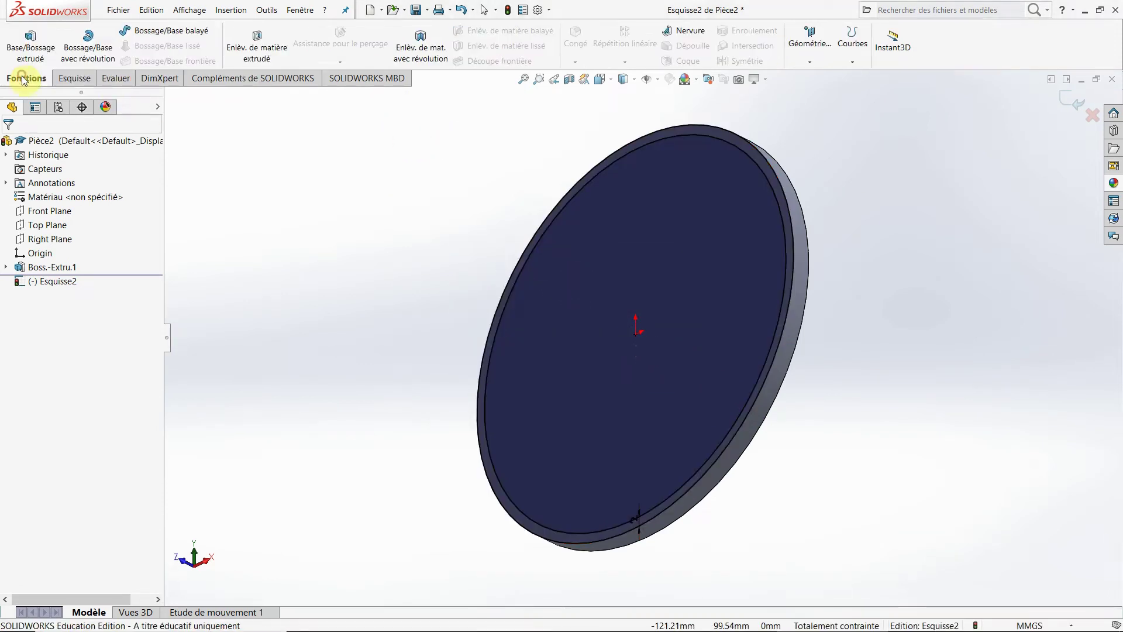
{"action": "left_click", "coordinate": [27, 51]}
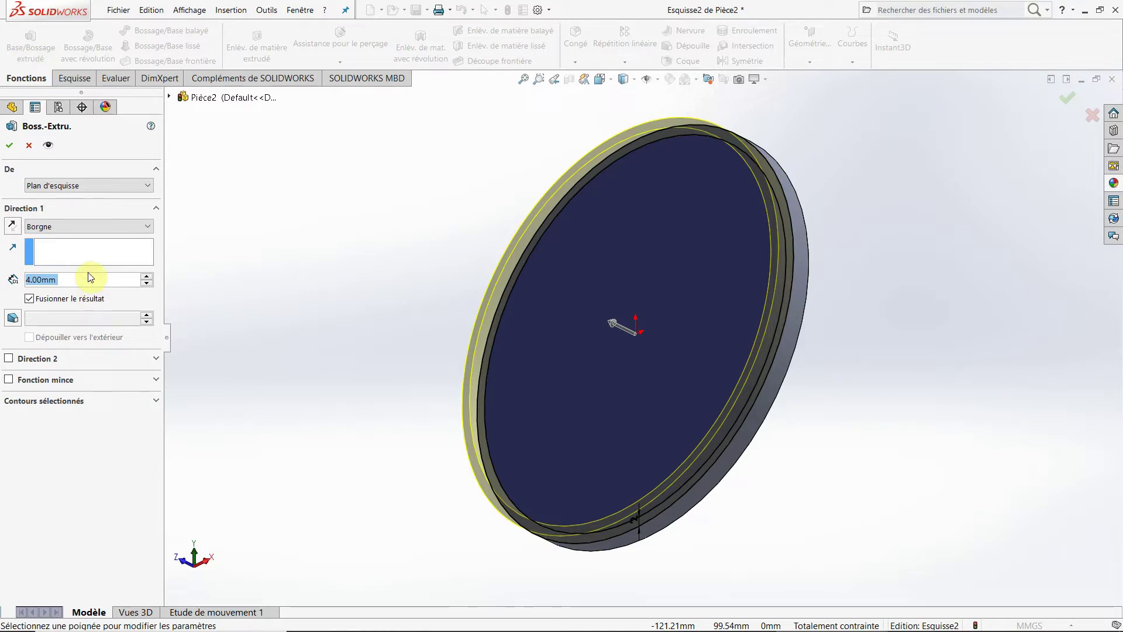
{"action": "type", "text": "2"}
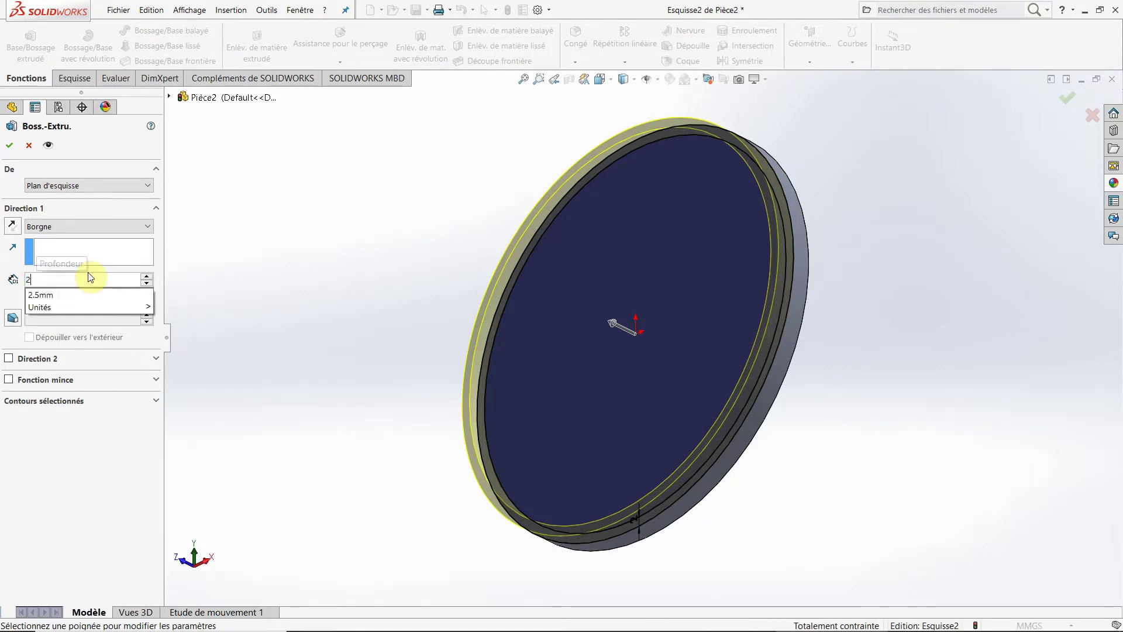
{"action": "key", "text": "Return"}
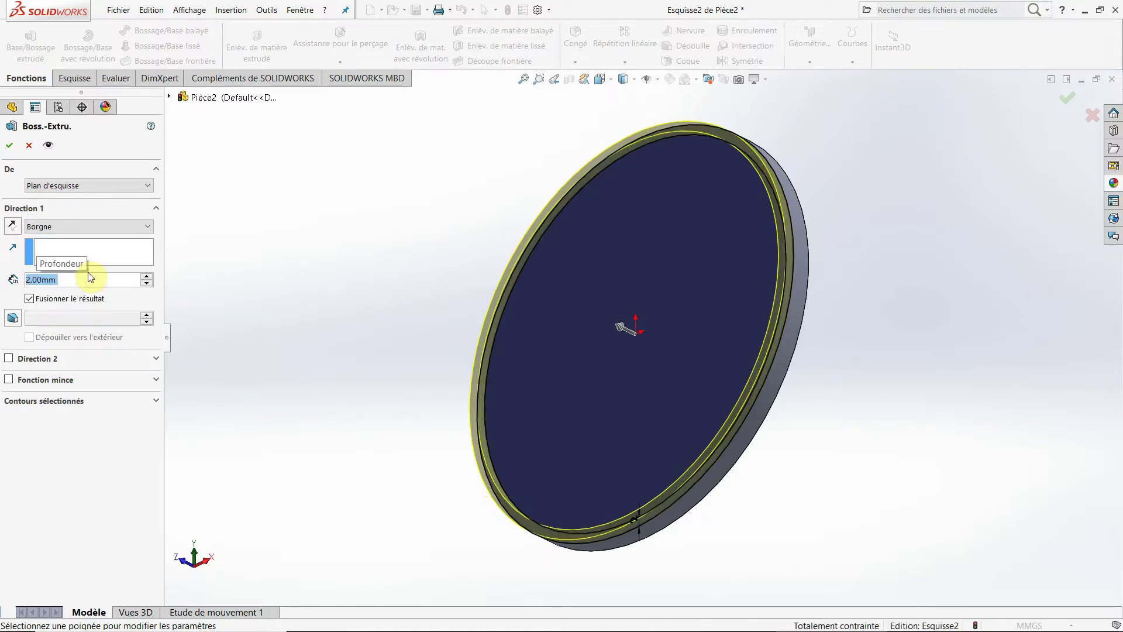
{"action": "left_click", "coordinate": [10, 145]}
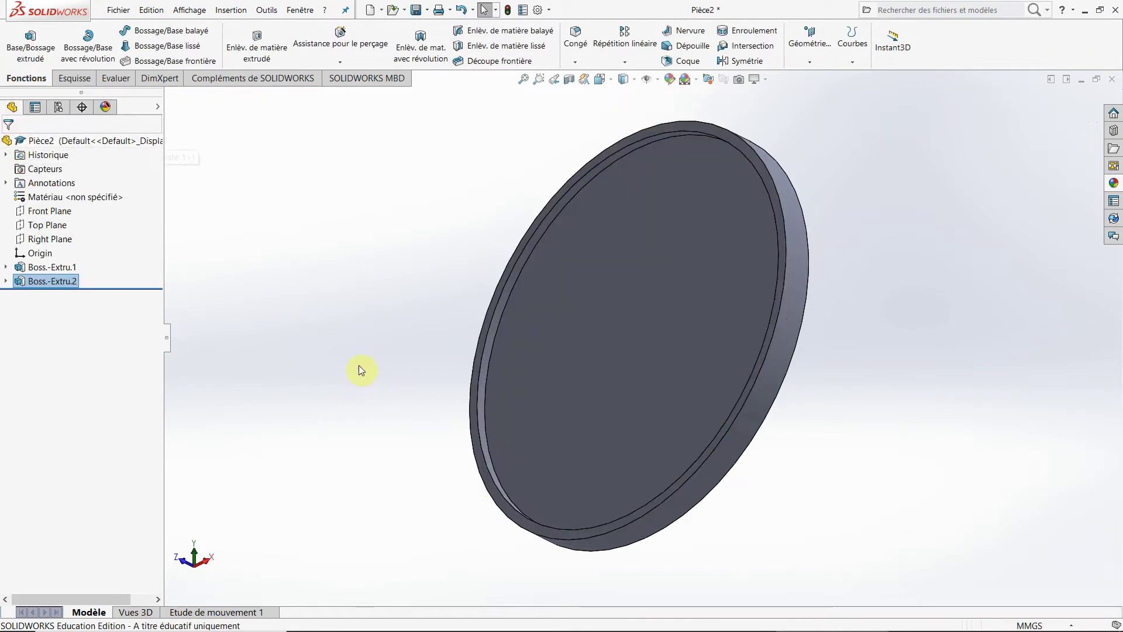
{"action": "middle_click_drag", "start_coordinate": [361, 368], "coordinate": [441, 281]}
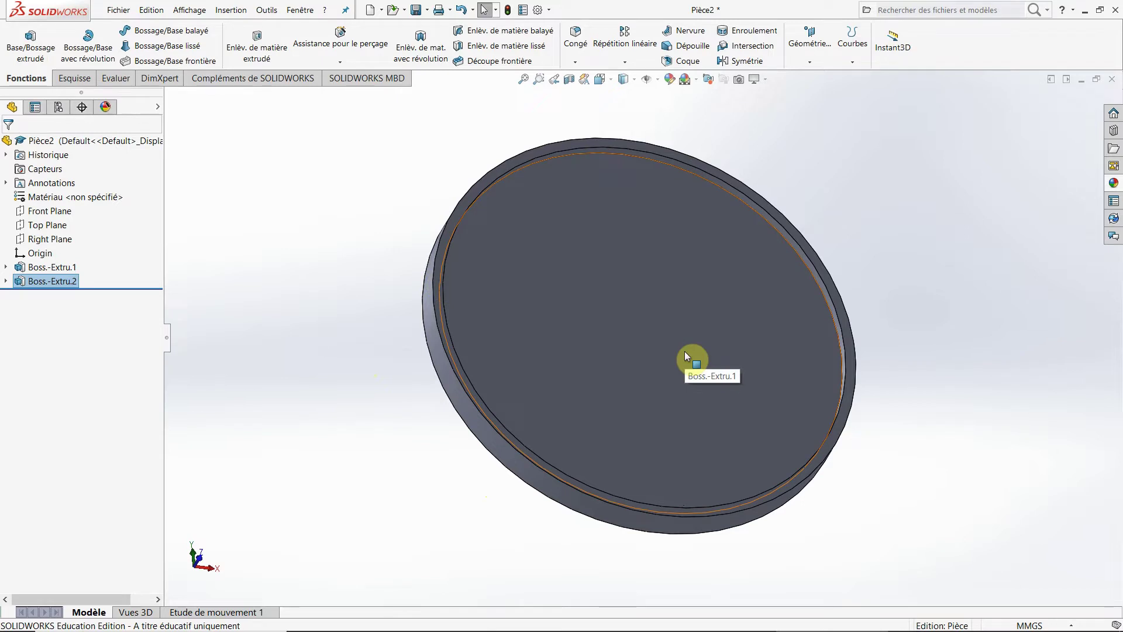
Save the part under the file name DESSOUS DE VERE
{"action": "left_click", "coordinate": [418, 10]}
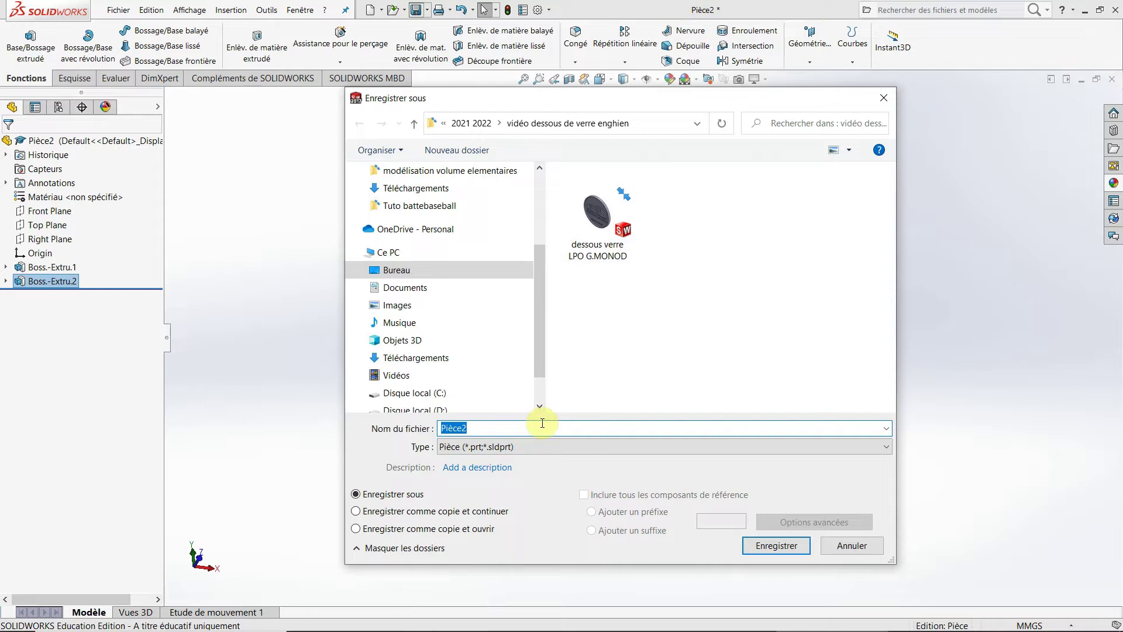
{"action": "type", "text": "DESSO"}
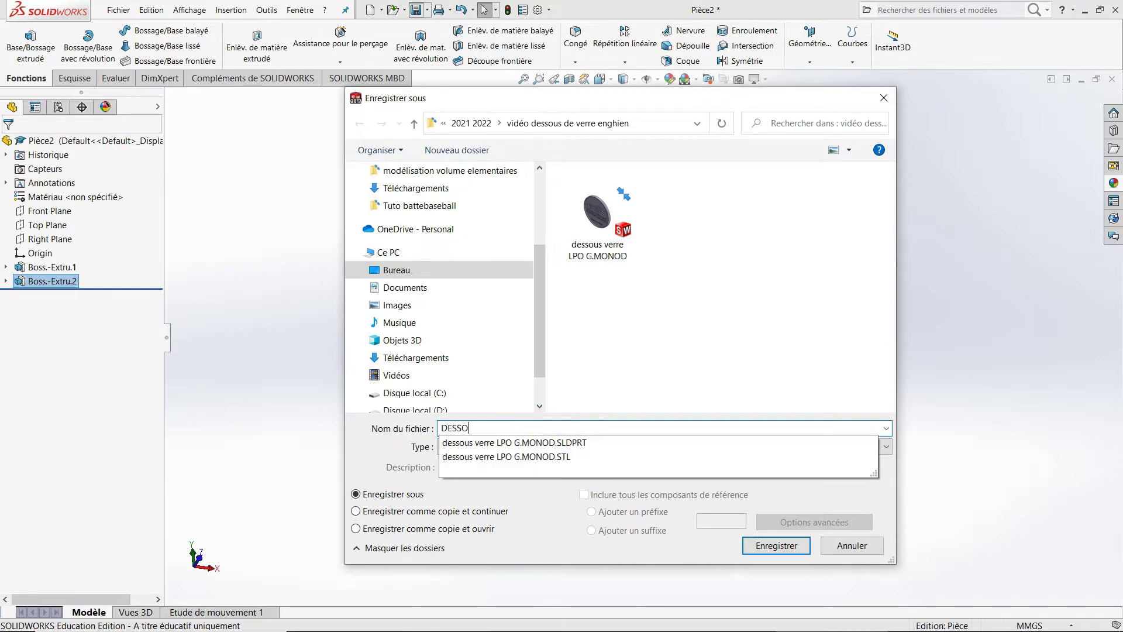
{"action": "type", "text": "US DE VERE"}
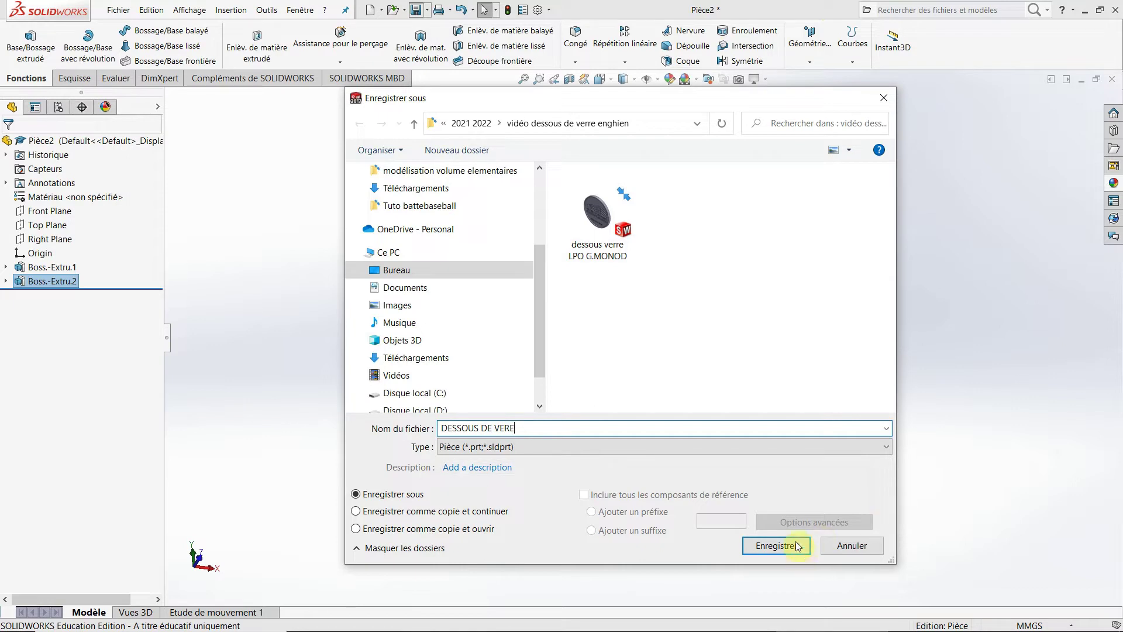
{"action": "left_click", "coordinate": [776, 545]}
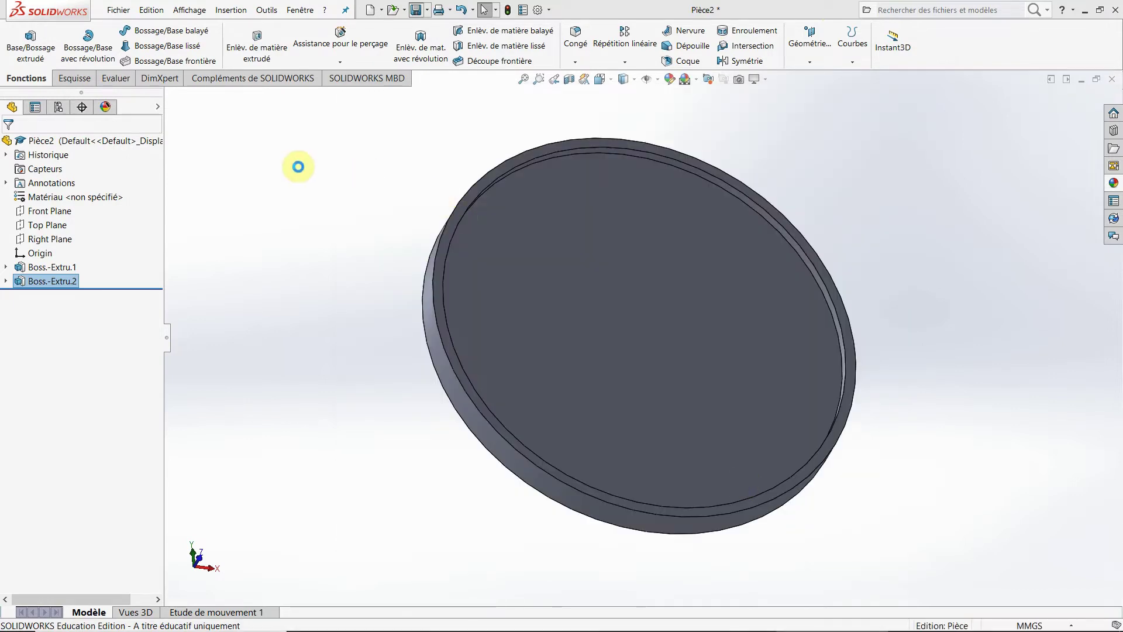
Open a new sketch on the recessed face inside the rim, viewed face-on, and dismiss the PDF Architect notification
{"action": "left_click", "coordinate": [596, 286]}
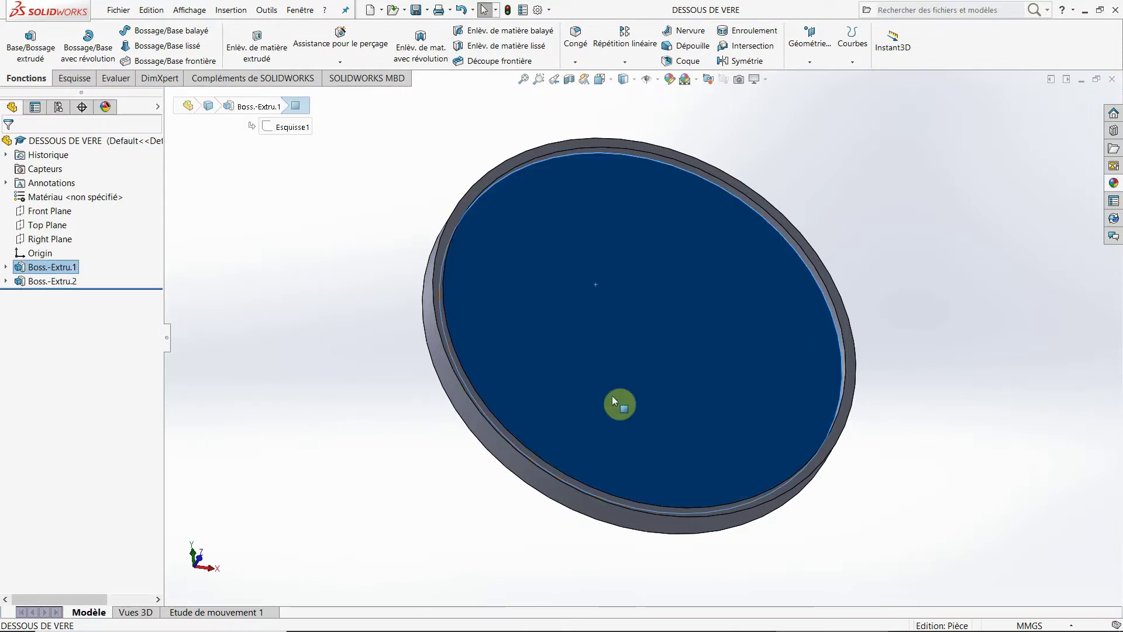
{"action": "key", "text": "space"}
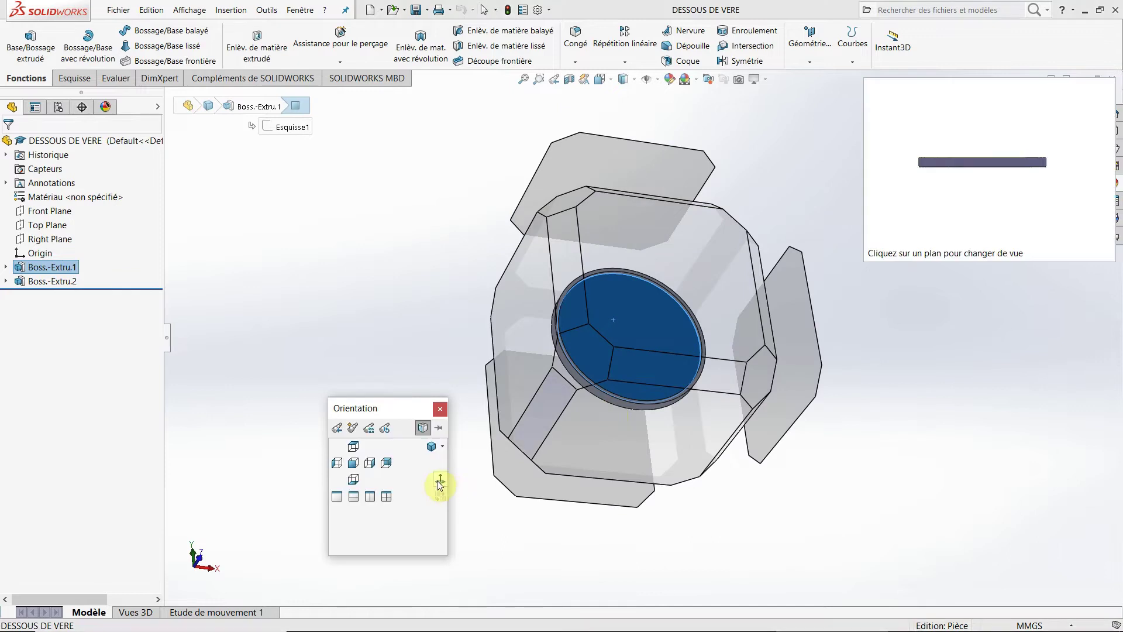
{"action": "left_click", "coordinate": [438, 480]}
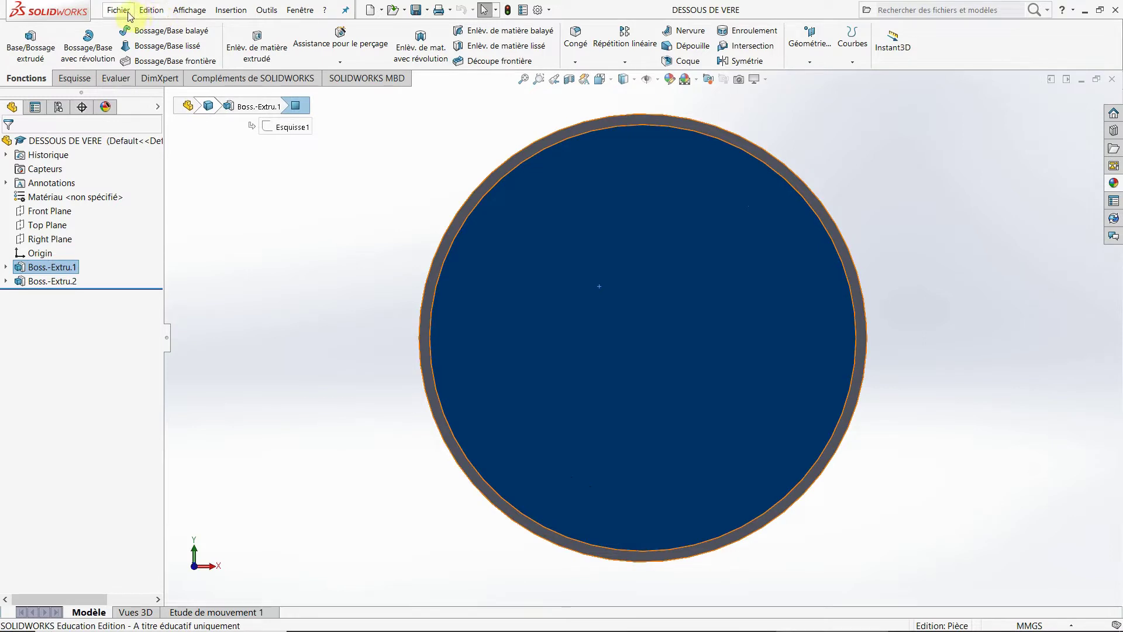
{"action": "left_click", "coordinate": [63, 76]}
{"action": "left_click", "coordinate": [22, 38]}
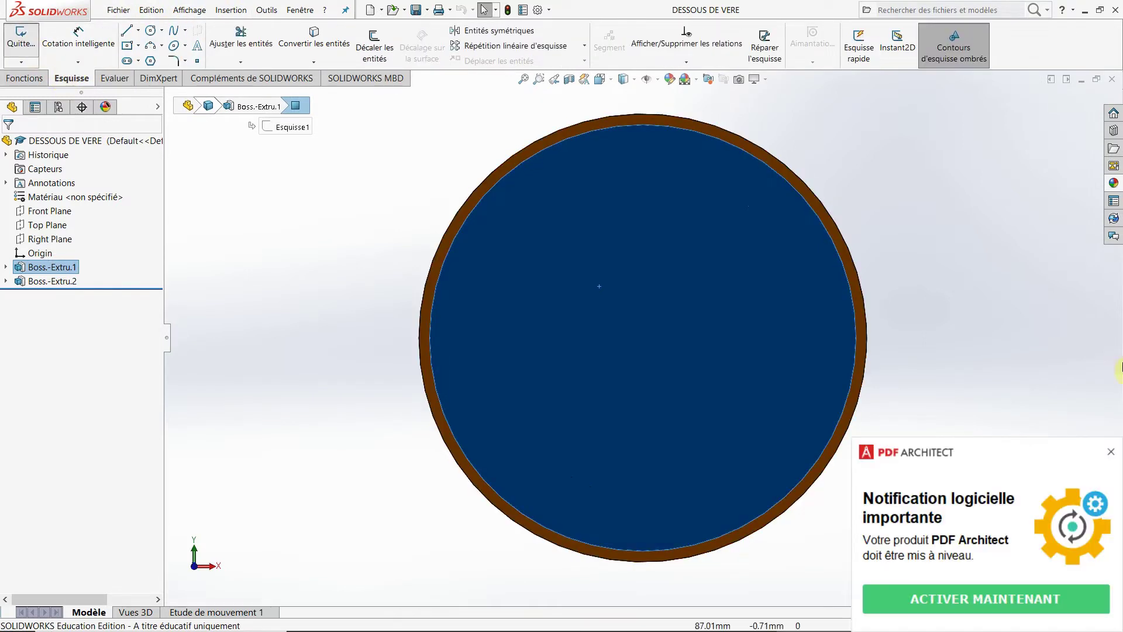
{"action": "left_click", "coordinate": [1110, 452]}
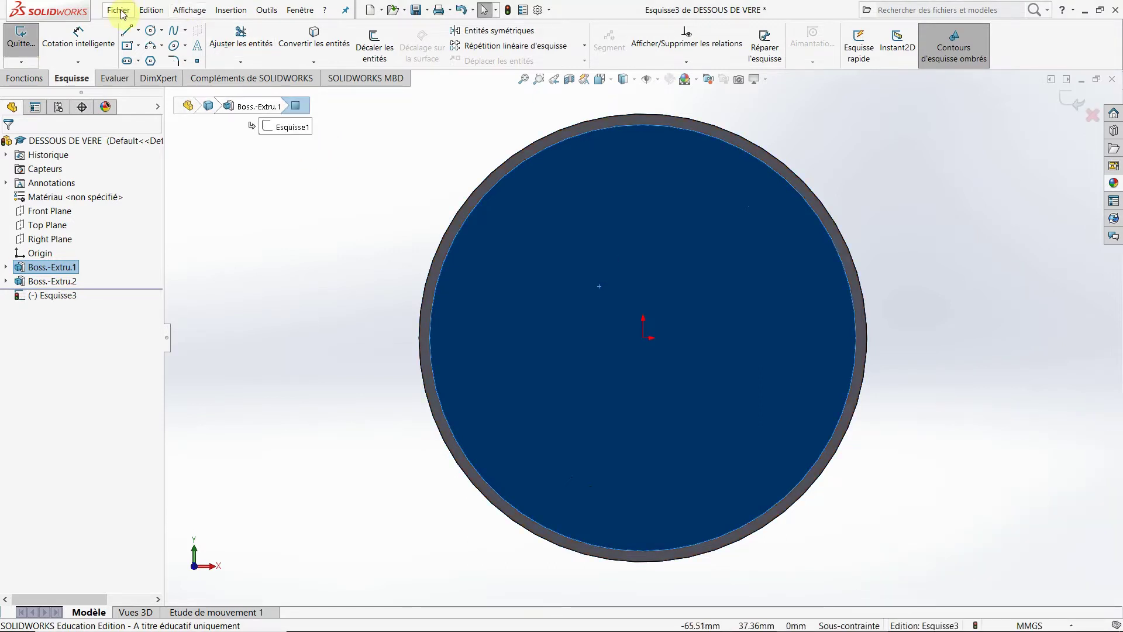
Insert the image file "logo monod ecrit" as a sketch picture on the recessed face
{"action": "left_click", "coordinate": [264, 12]}
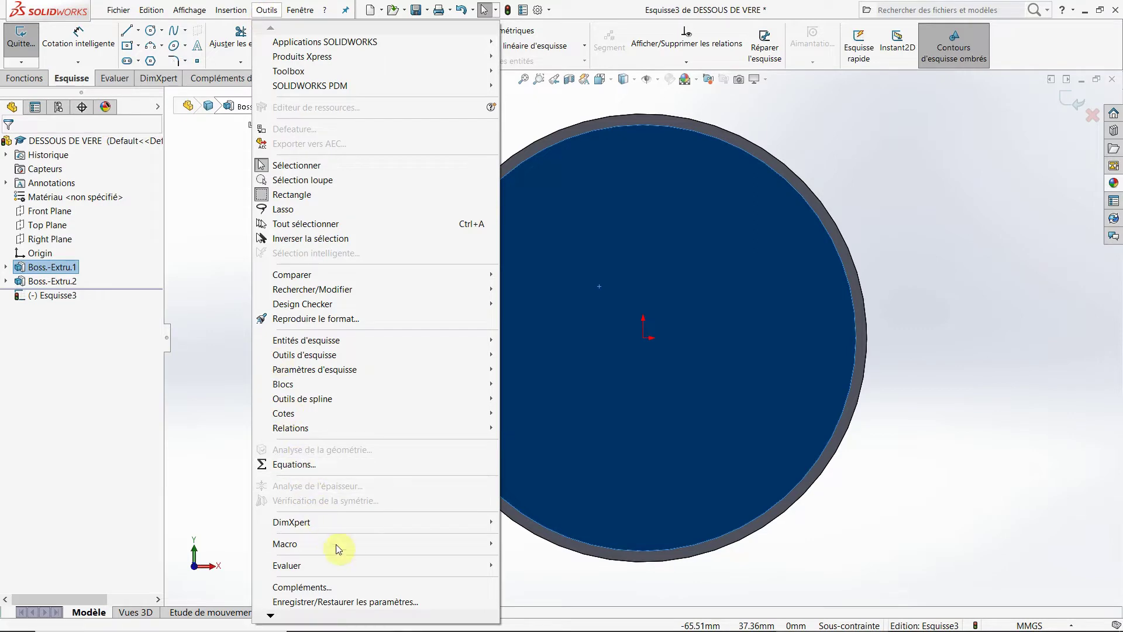
{"action": "mouse_move", "coordinate": [333, 356]}
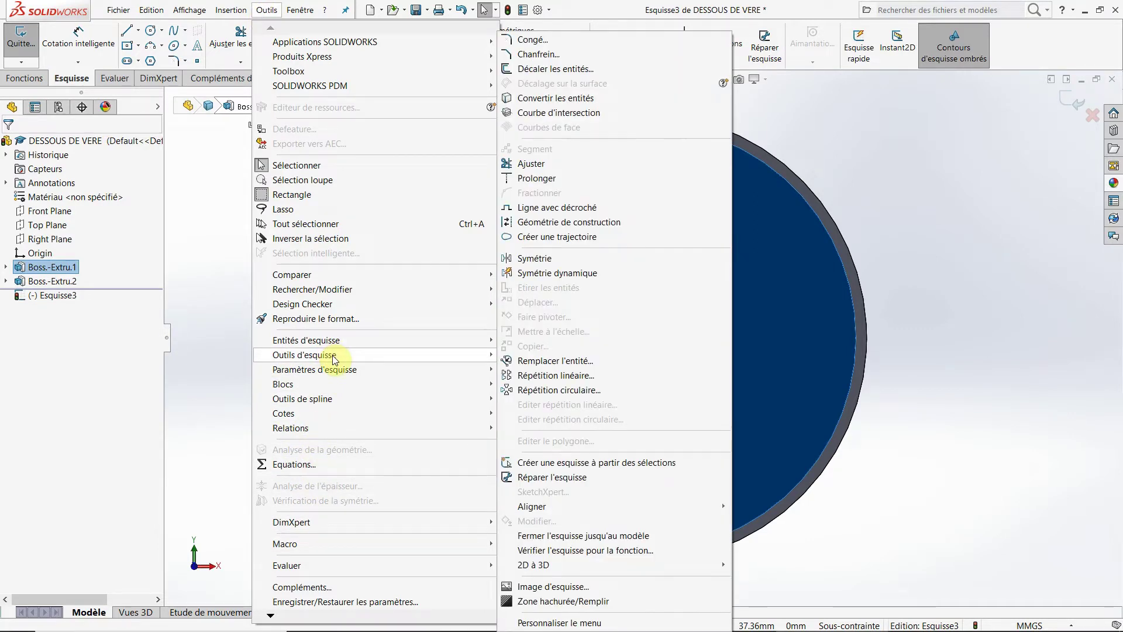
{"action": "left_click", "coordinate": [266, 10]}
{"action": "left_click", "coordinate": [267, 10]}
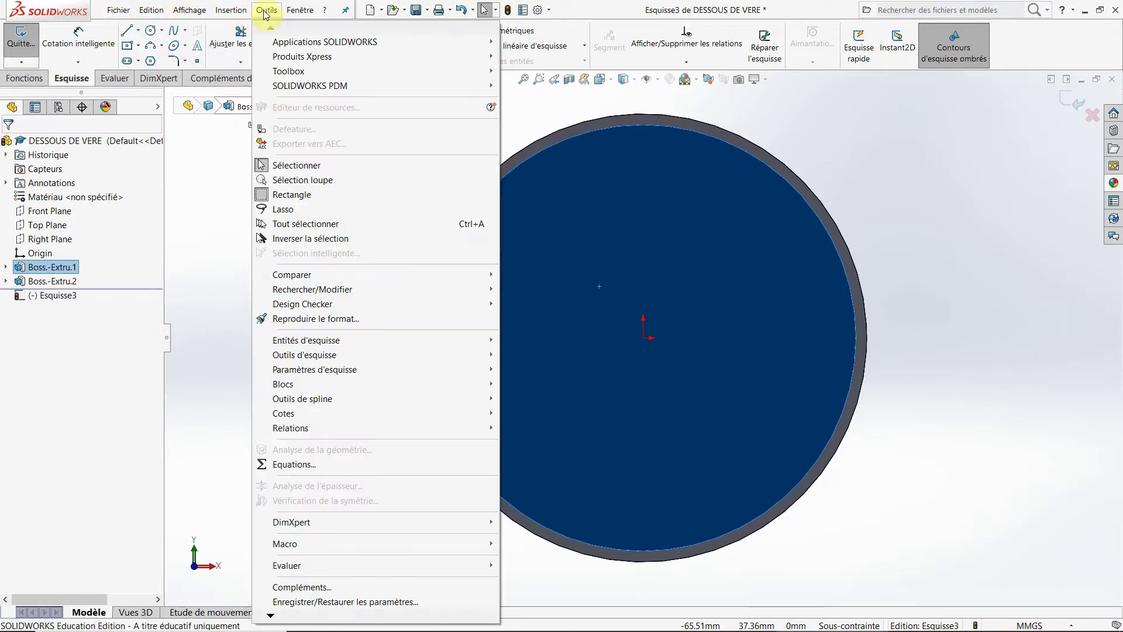
{"action": "mouse_move", "coordinate": [346, 357]}
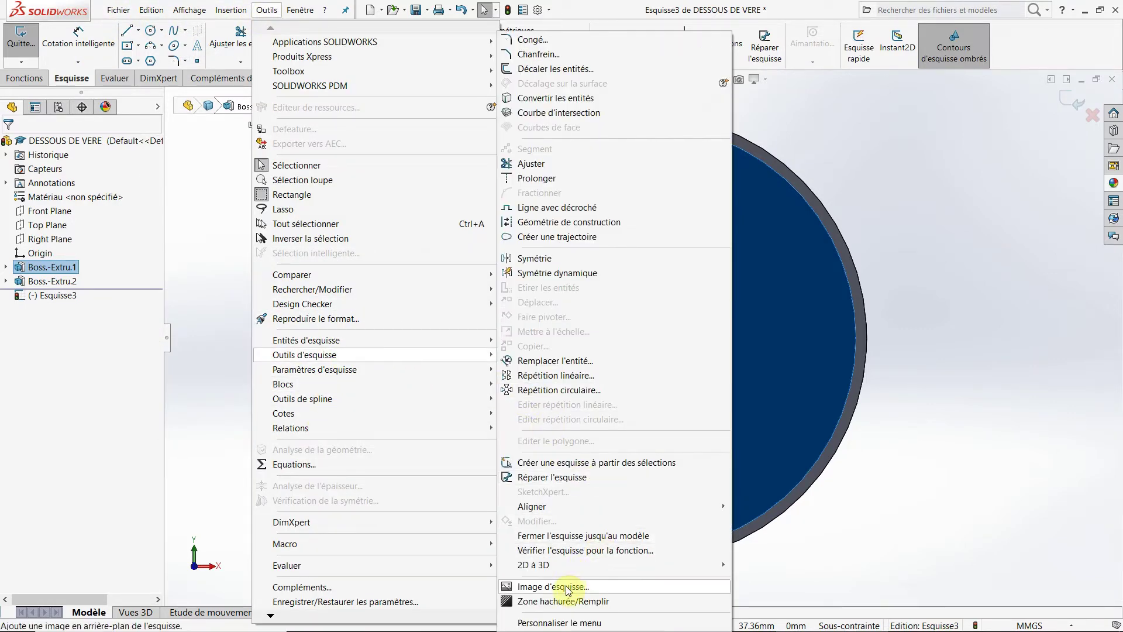
{"action": "left_click", "coordinate": [567, 588]}
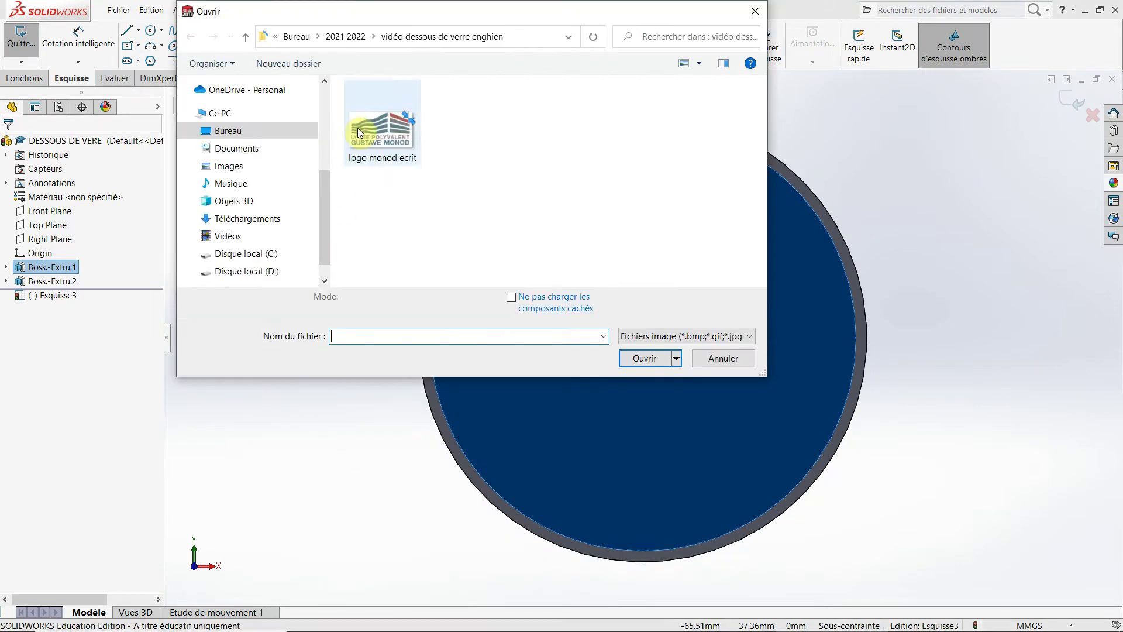
{"action": "double_click", "coordinate": [358, 129]}
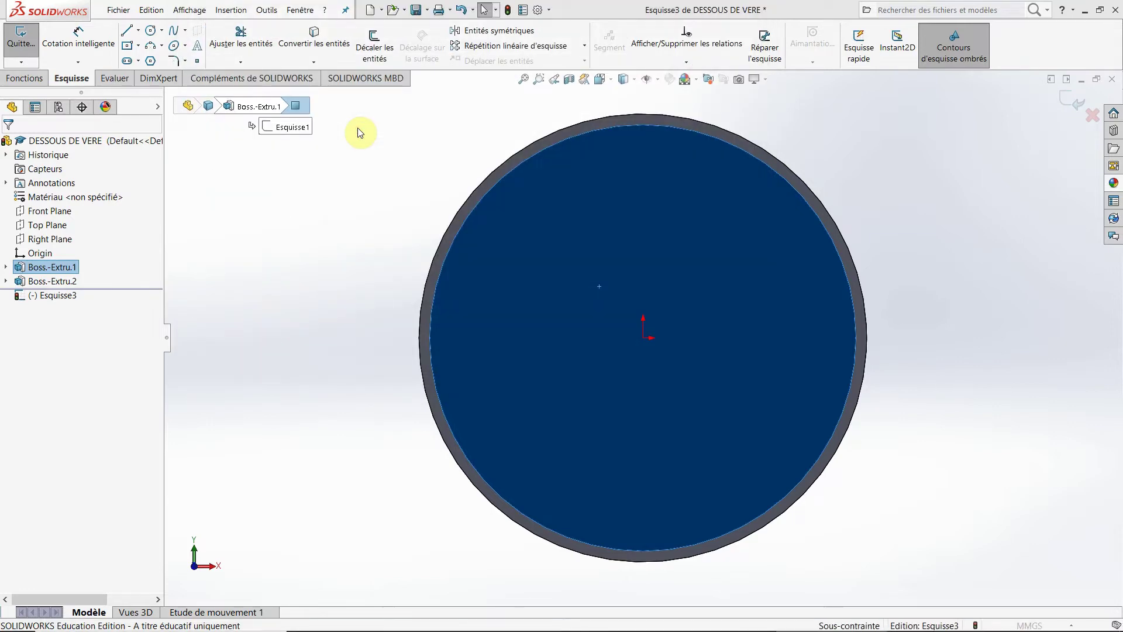
Scale the logo picture down proportionally to about 97 by 54 mm
{"action": "scroll", "coordinate": [738, 441], "scroll_direction": "up", "scroll_amount": 11}
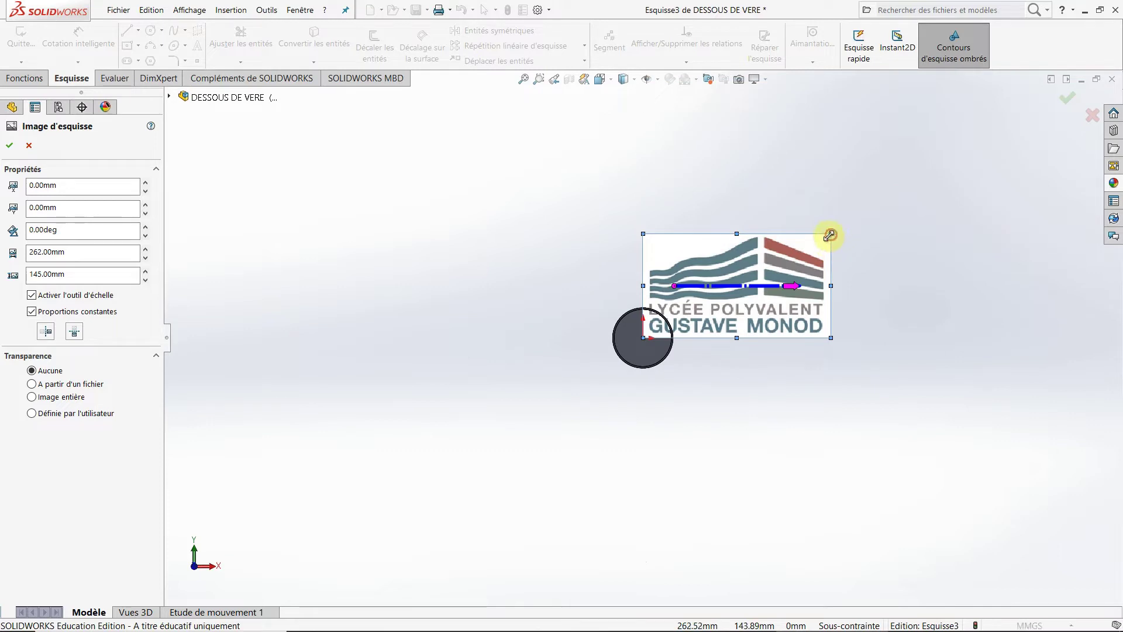
{"action": "left_click_drag", "start_coordinate": [830, 234], "coordinate": [705, 307]}
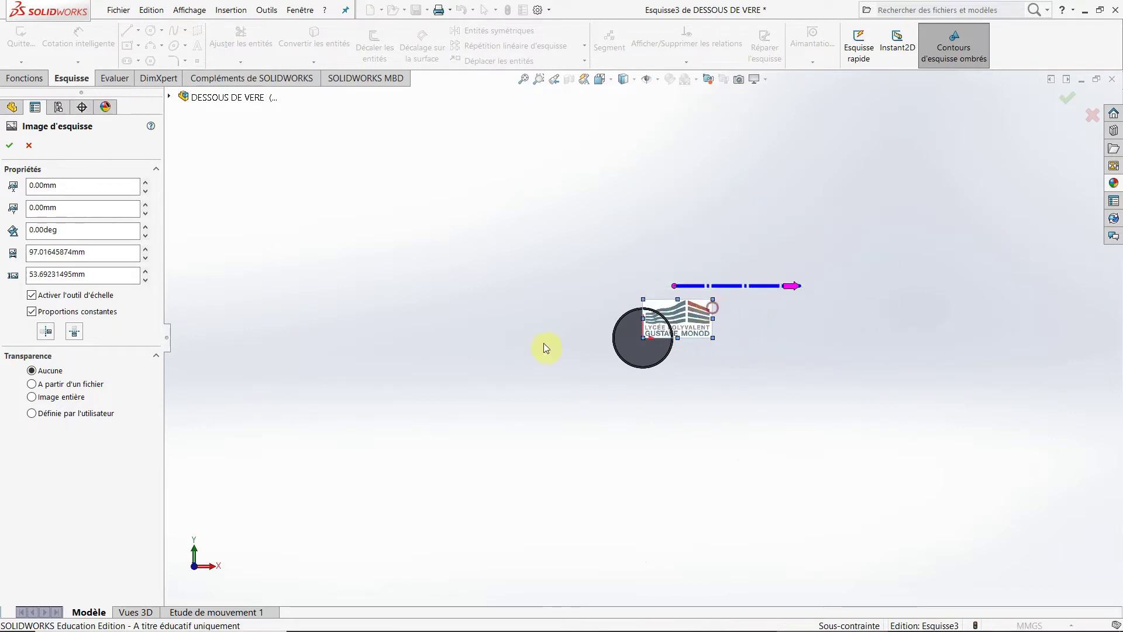
{"action": "scroll", "coordinate": [649, 322], "scroll_direction": "down", "scroll_amount": 4}
{"action": "scroll", "coordinate": [653, 320], "scroll_direction": "down", "scroll_amount": 5}
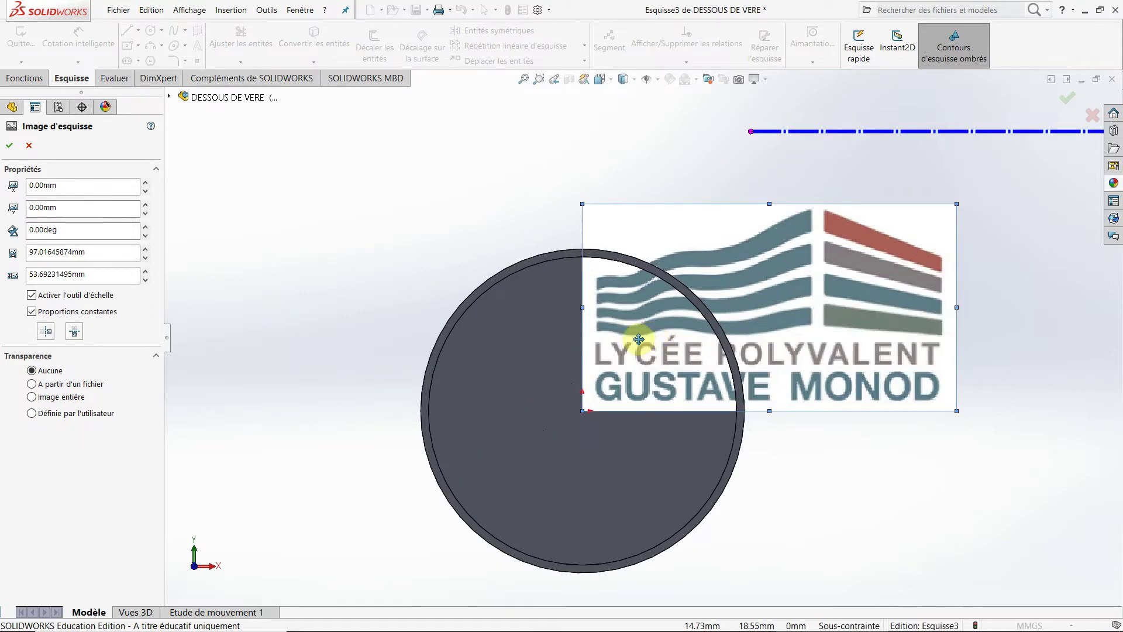
Centre the logo picture on the recessed face, scale it proportionally to about 73 by 40 mm, and accept the placement
{"action": "left_click_drag", "start_coordinate": [636, 334], "coordinate": [496, 444]}
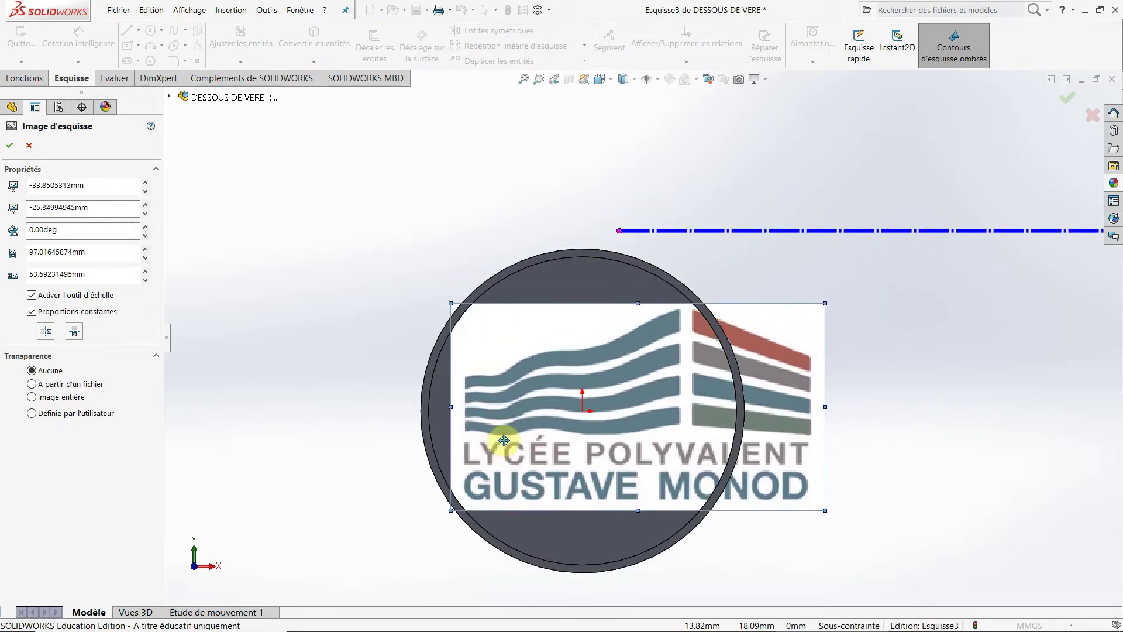
{"action": "left_click_drag", "start_coordinate": [824, 304], "coordinate": [641, 358]}
{"action": "mouse_move", "coordinate": [602, 393]}
{"action": "left_mouse_down"}
{"action": "mouse_move", "coordinate": [591, 389]}
{"action": "mouse_move", "coordinate": [600, 373]}
{"action": "left_mouse_up"}
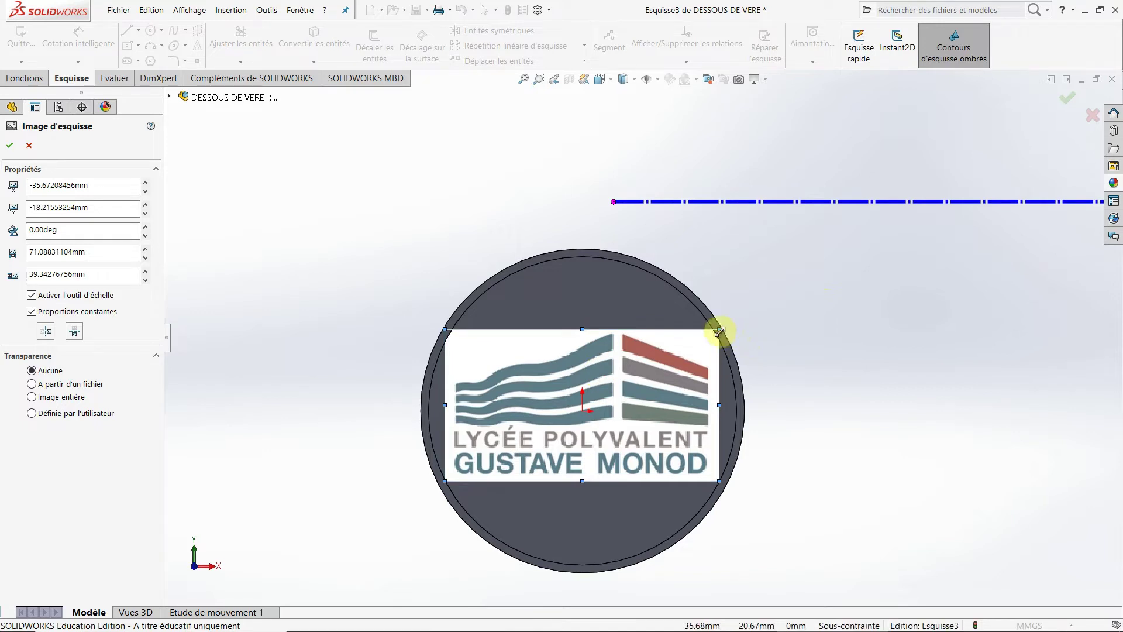
{"action": "left_click_drag", "start_coordinate": [718, 331], "coordinate": [724, 322]}
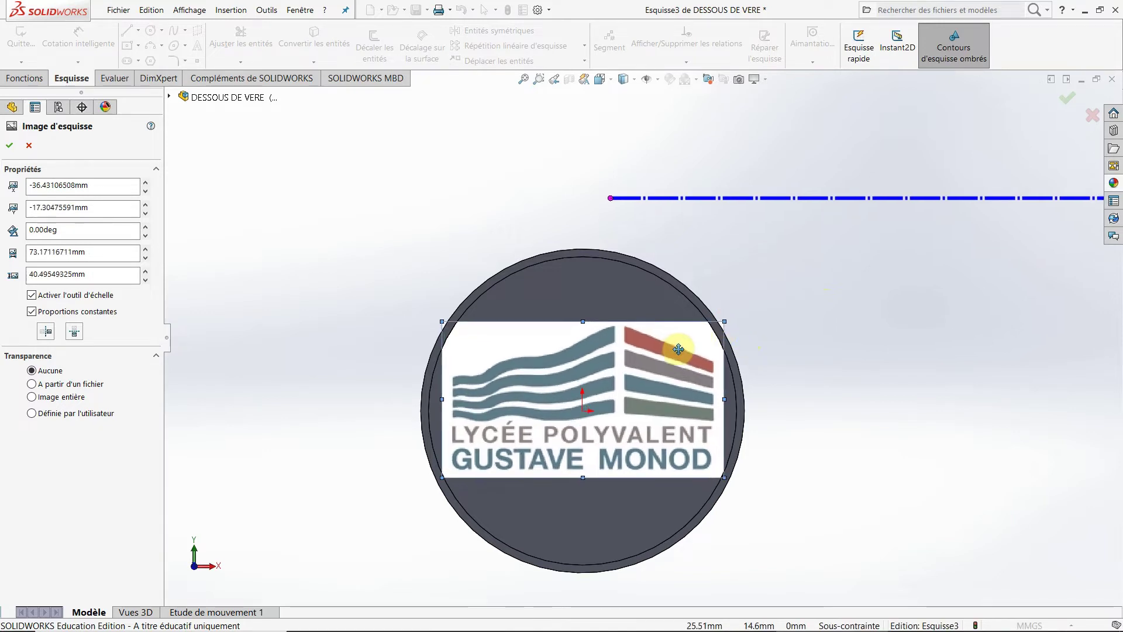
{"action": "left_click_drag", "start_coordinate": [676, 351], "coordinate": [679, 349]}
{"action": "scroll", "coordinate": [820, 418], "scroll_direction": "down", "scroll_amount": 2}
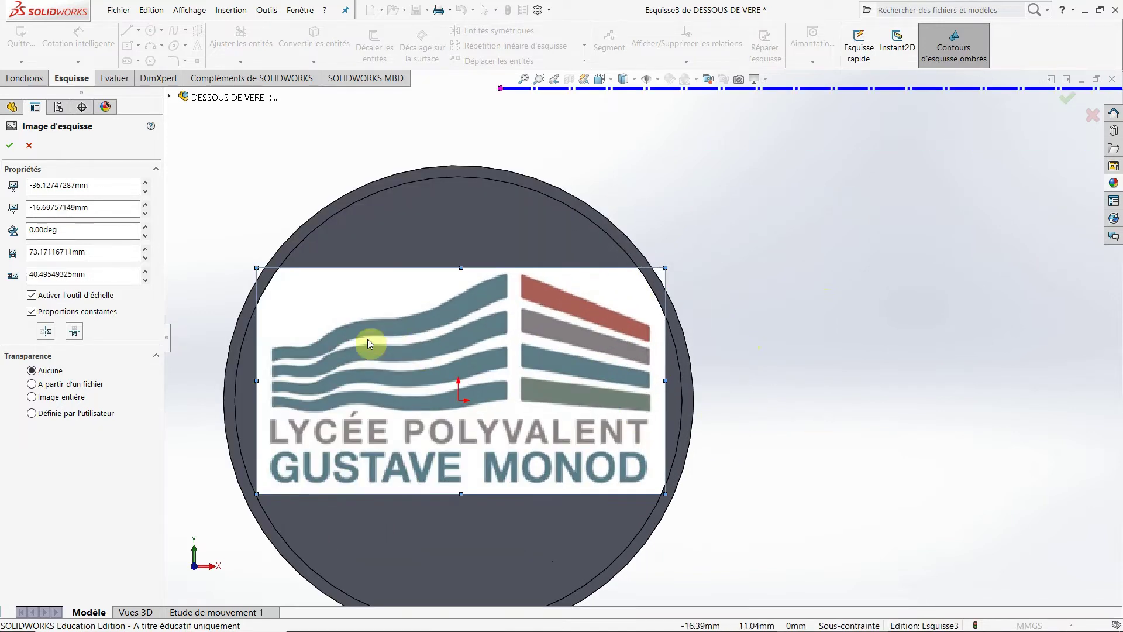
{"action": "scroll", "coordinate": [367, 339], "scroll_direction": "up", "scroll_amount": 1}
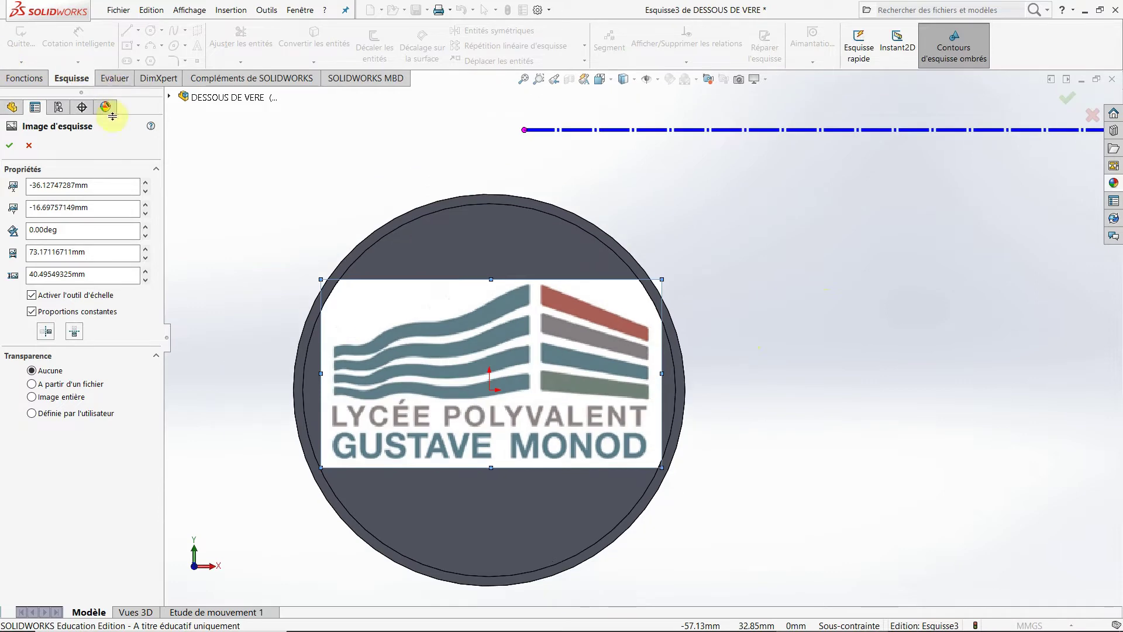
{"action": "left_click", "coordinate": [10, 146]}
Trace the red stripe at the upper right of the logo with a closed four-sided outline of lines
{"action": "scroll", "coordinate": [320, 374], "scroll_direction": "down", "scroll_amount": 2}
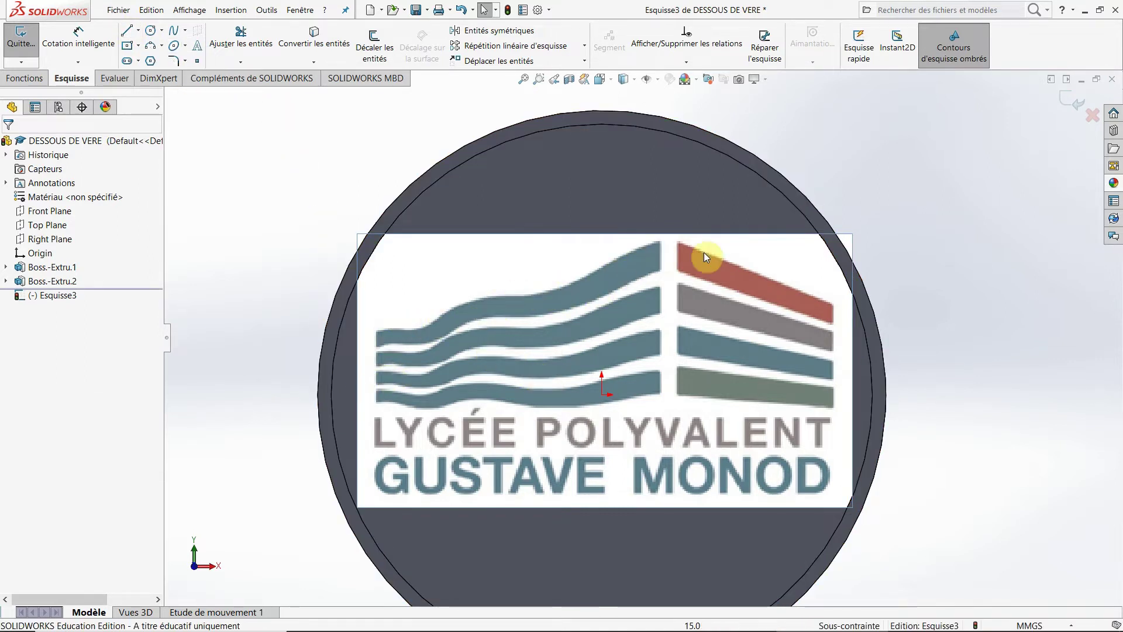
{"action": "left_click", "coordinate": [126, 29]}
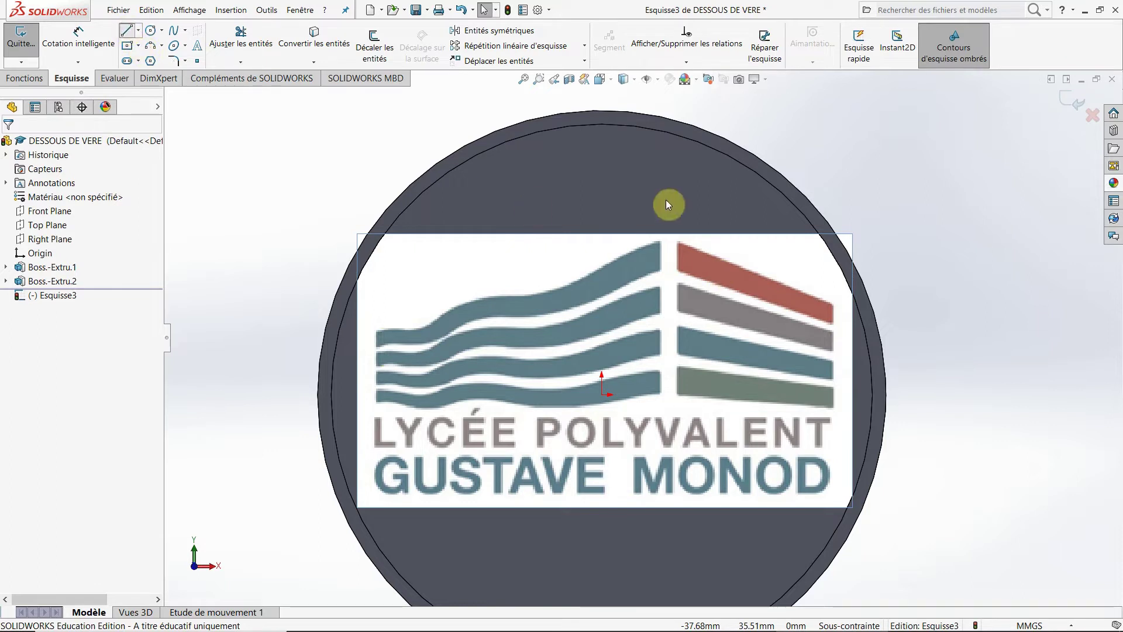
{"action": "left_click", "coordinate": [678, 244]}
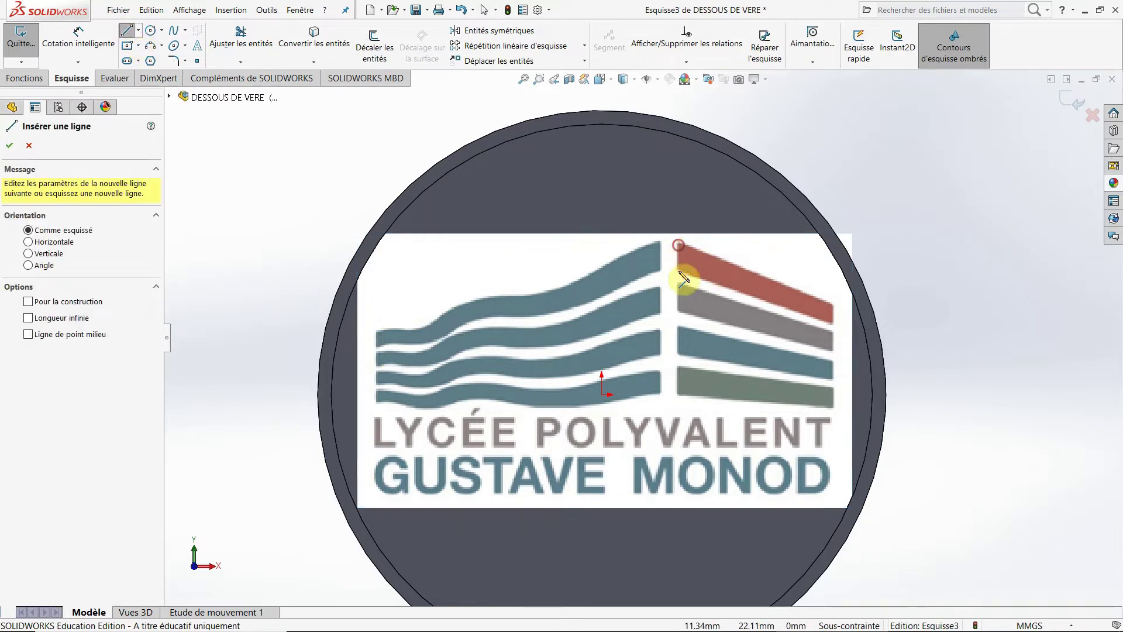
{"action": "left_click", "coordinate": [678, 269]}
{"action": "left_click", "coordinate": [830, 322]}
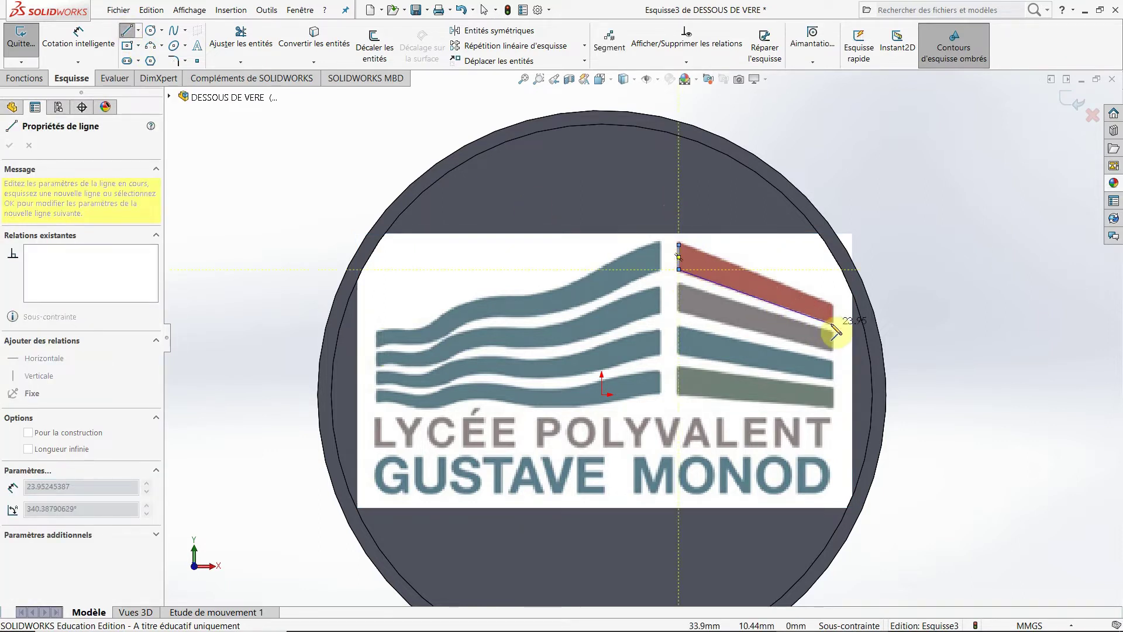
{"action": "left_click", "coordinate": [831, 305]}
{"action": "left_click", "coordinate": [678, 244]}
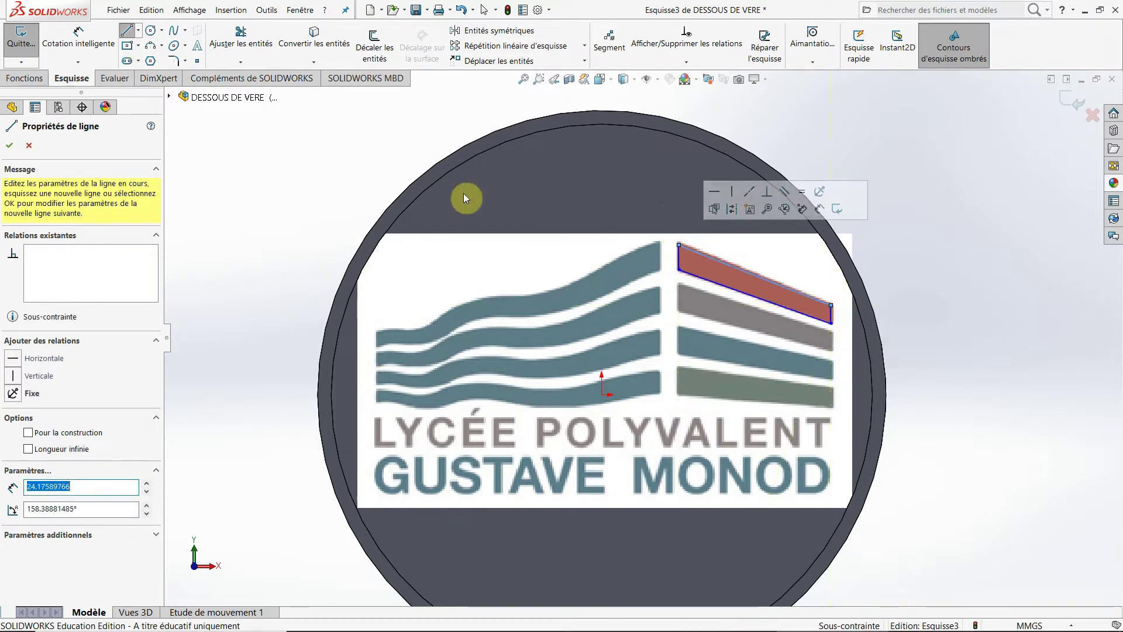
{"action": "left_click", "coordinate": [129, 35]}
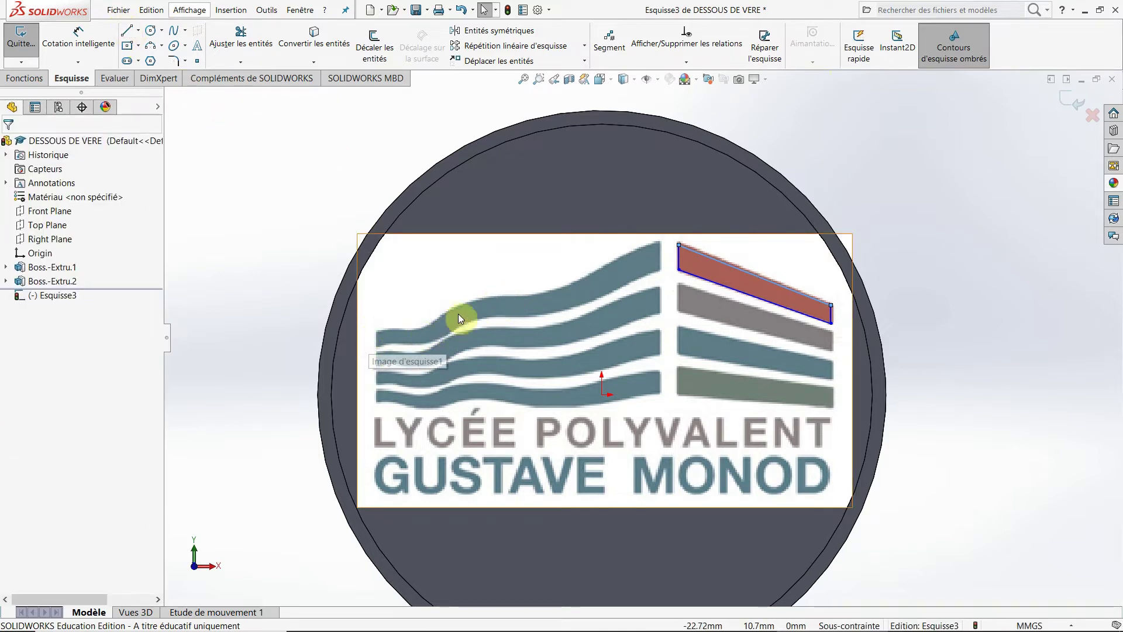
Trace the upper edge of the logo's topmost blue wave with a multi-point spline from its left end to its right end
{"action": "left_click", "coordinate": [178, 35]}
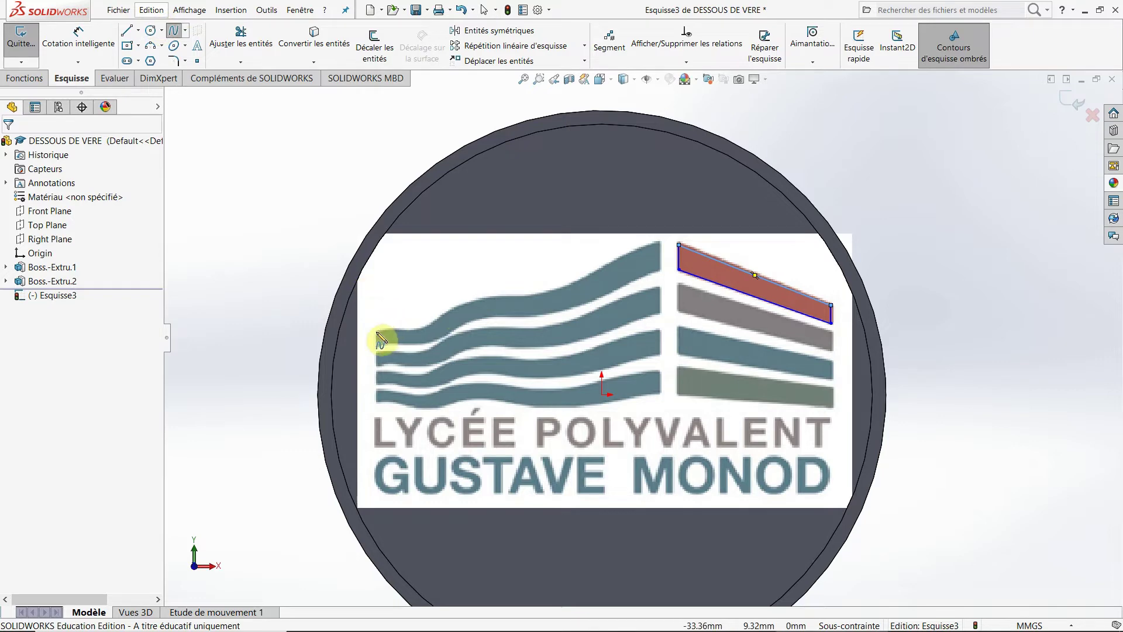
{"action": "left_click", "coordinate": [377, 335]}
{"action": "scroll", "coordinate": [393, 333], "scroll_direction": "up", "scroll_amount": 2}
{"action": "scroll", "coordinate": [561, 365], "scroll_direction": "down", "scroll_amount": 2}
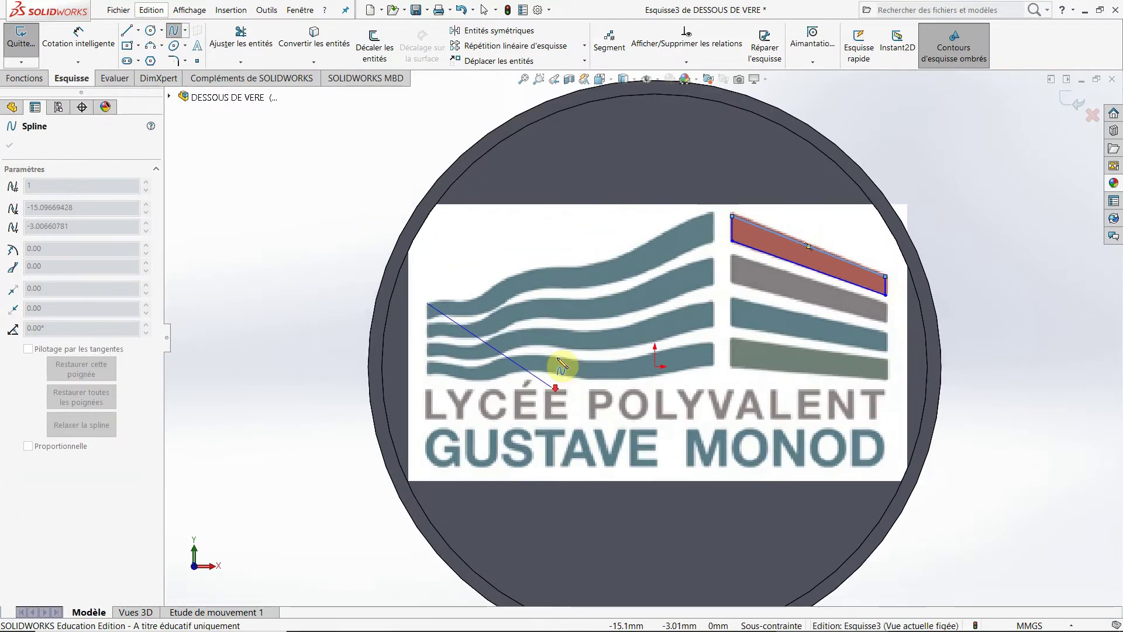
{"action": "scroll", "coordinate": [492, 326], "scroll_direction": "down", "scroll_amount": 2}
{"action": "scroll", "coordinate": [409, 291], "scroll_direction": "down", "scroll_amount": 1}
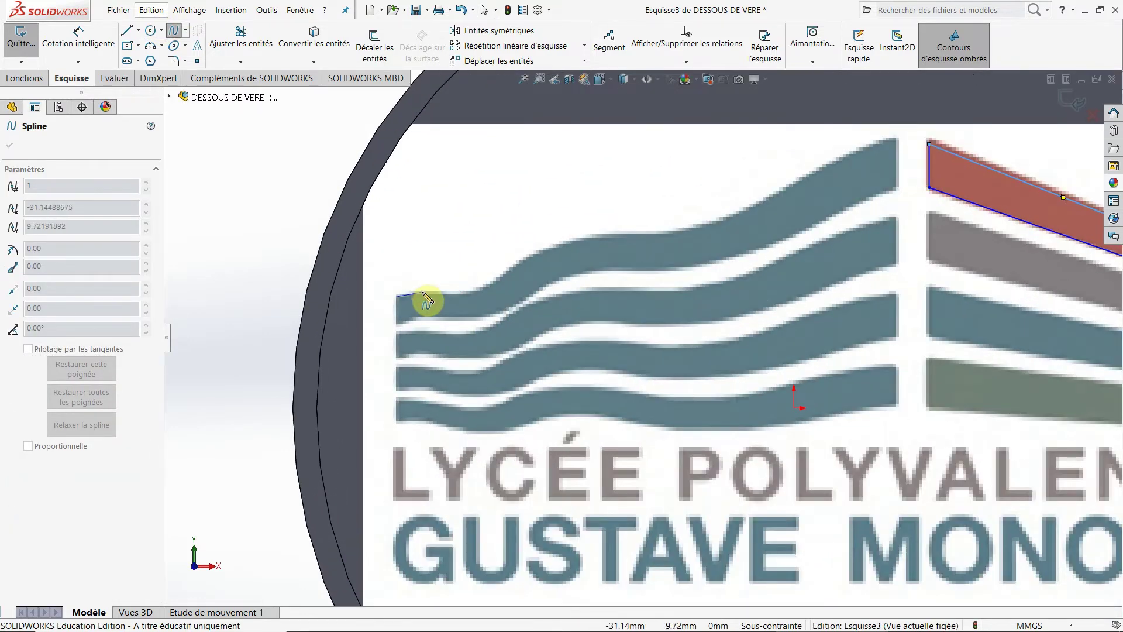
{"action": "left_click", "coordinate": [422, 292]}
{"action": "left_click", "coordinate": [464, 290]}
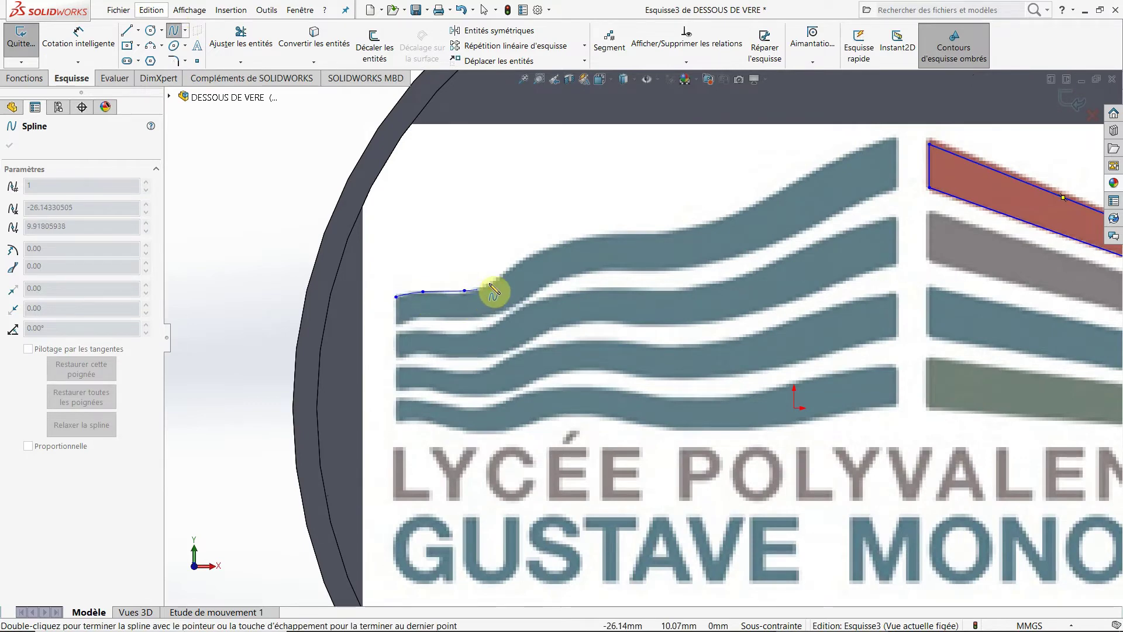
{"action": "left_click", "coordinate": [497, 281]}
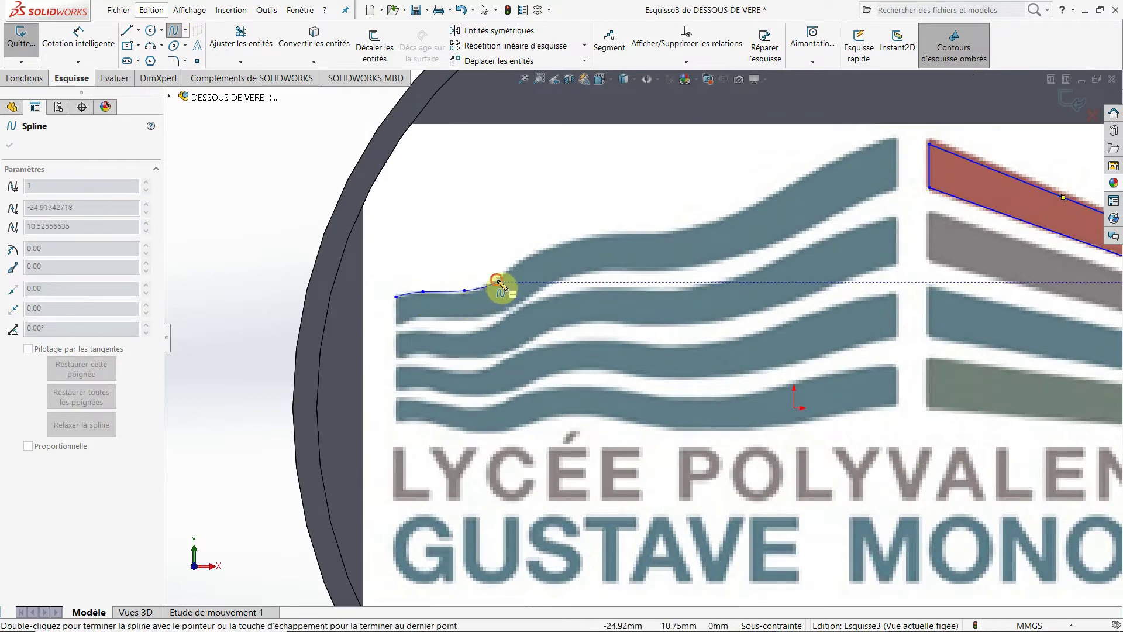
{"action": "left_click", "coordinate": [532, 255]}
{"action": "left_click", "coordinate": [562, 242]}
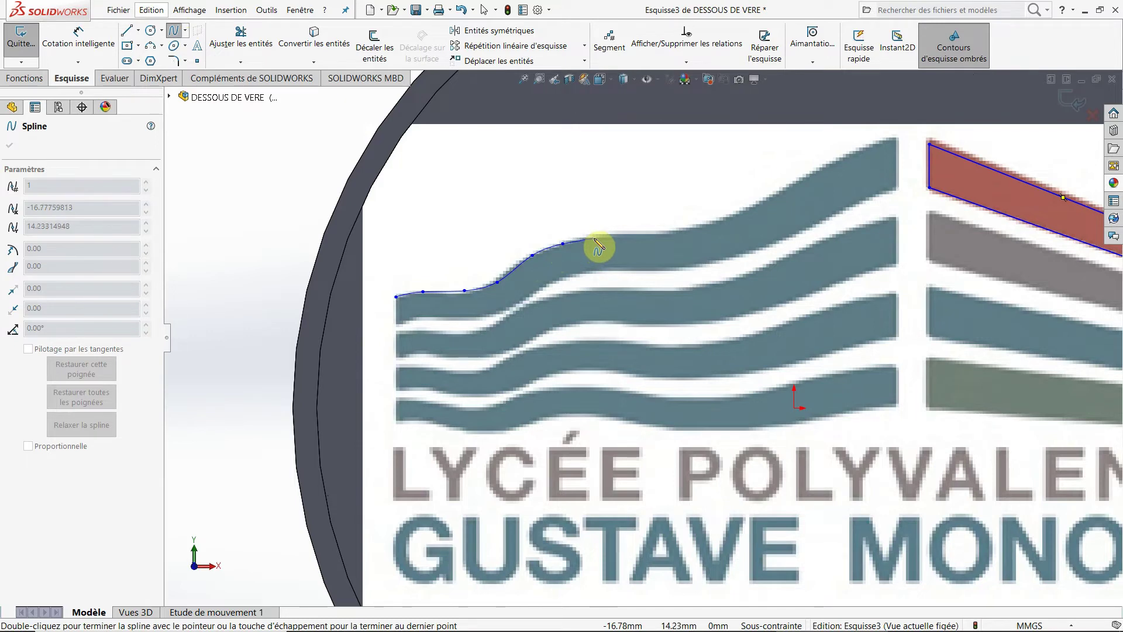
{"action": "left_click", "coordinate": [594, 238]}
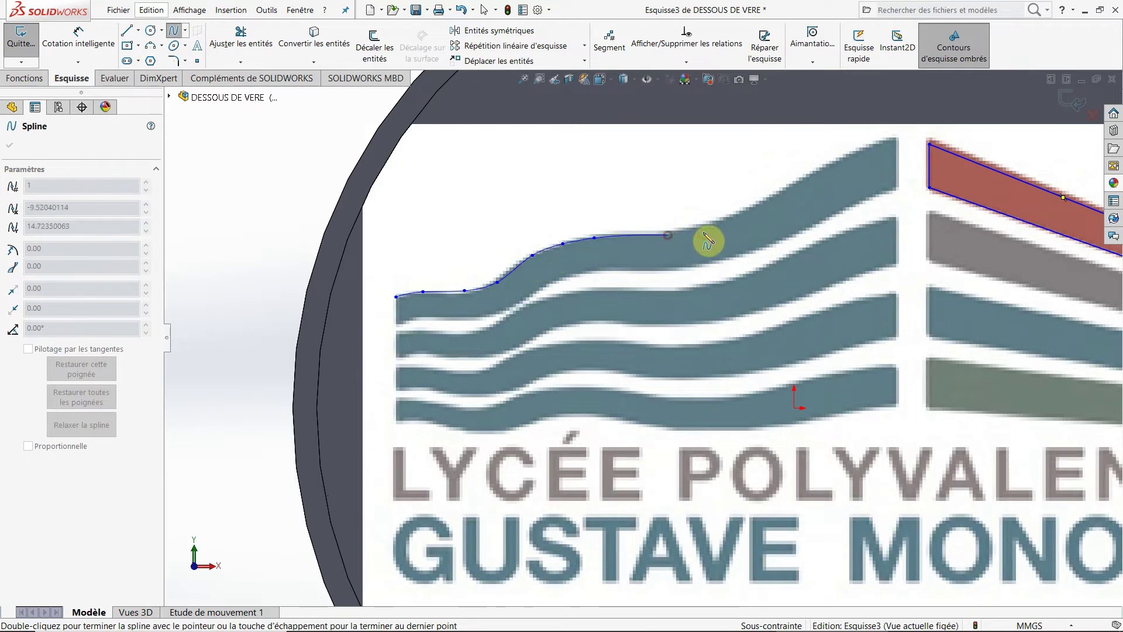
{"action": "left_click", "coordinate": [668, 234]}
{"action": "left_click", "coordinate": [719, 222]}
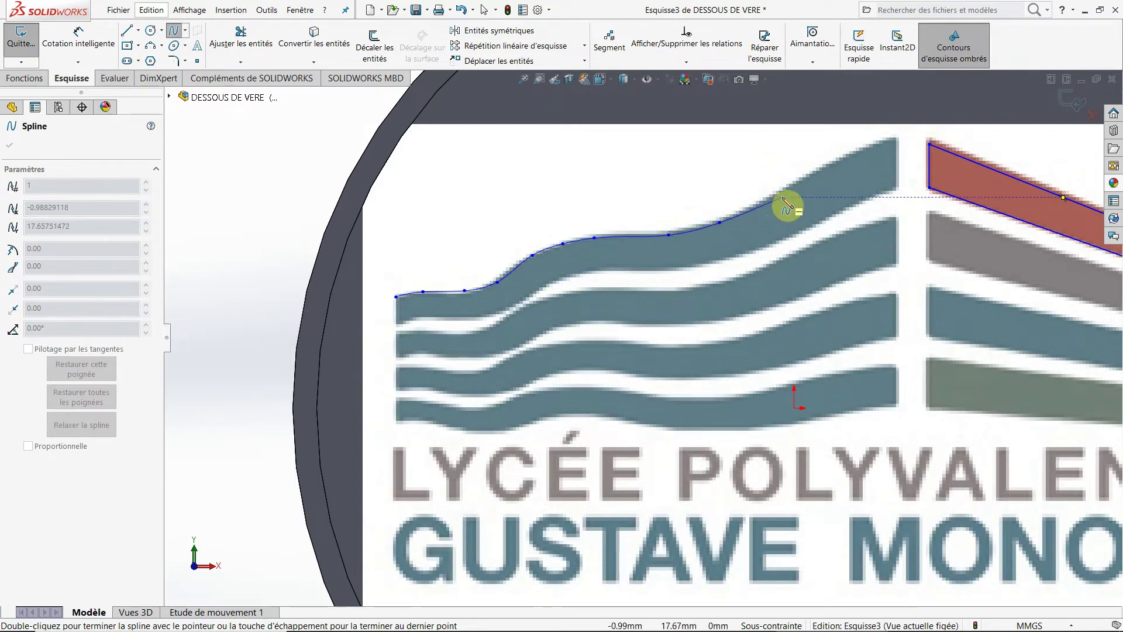
{"action": "left_click", "coordinate": [783, 188]}
{"action": "left_click", "coordinate": [844, 158]}
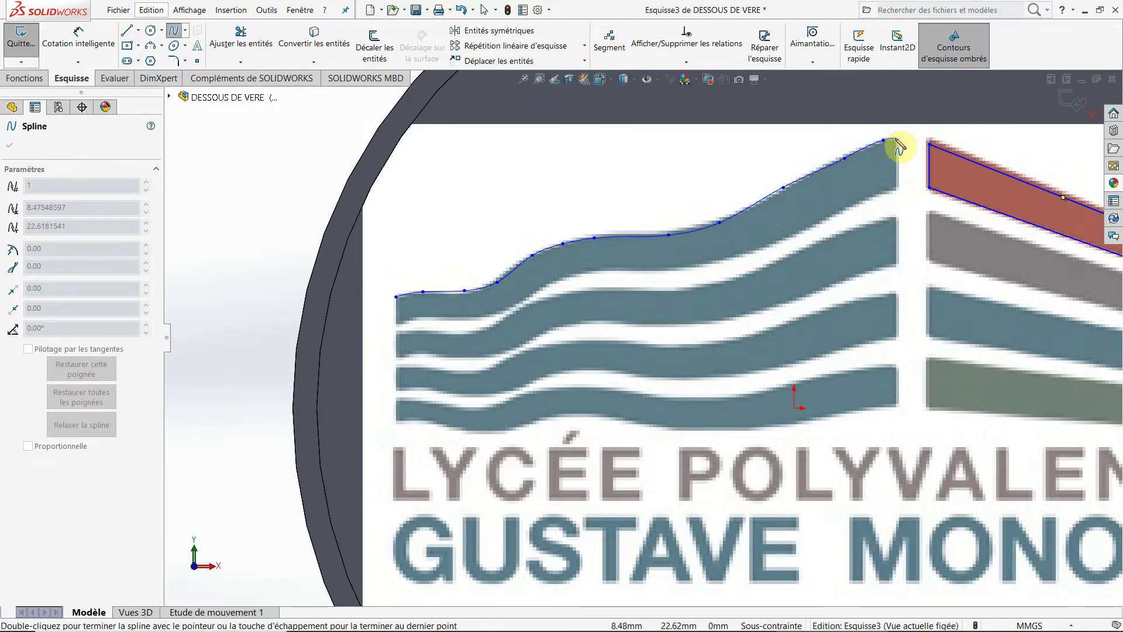
{"action": "double_click", "coordinate": [896, 139]}
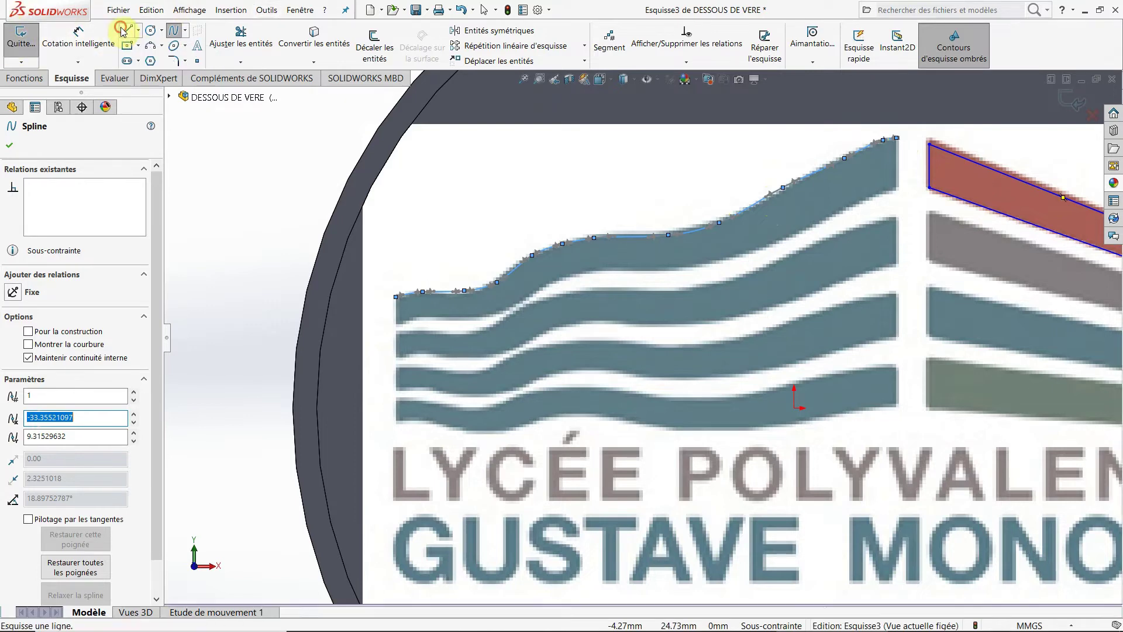
Close the left end of the topmost wave with a short vertical segment down to its lower corner
{"action": "left_click", "coordinate": [397, 299]}
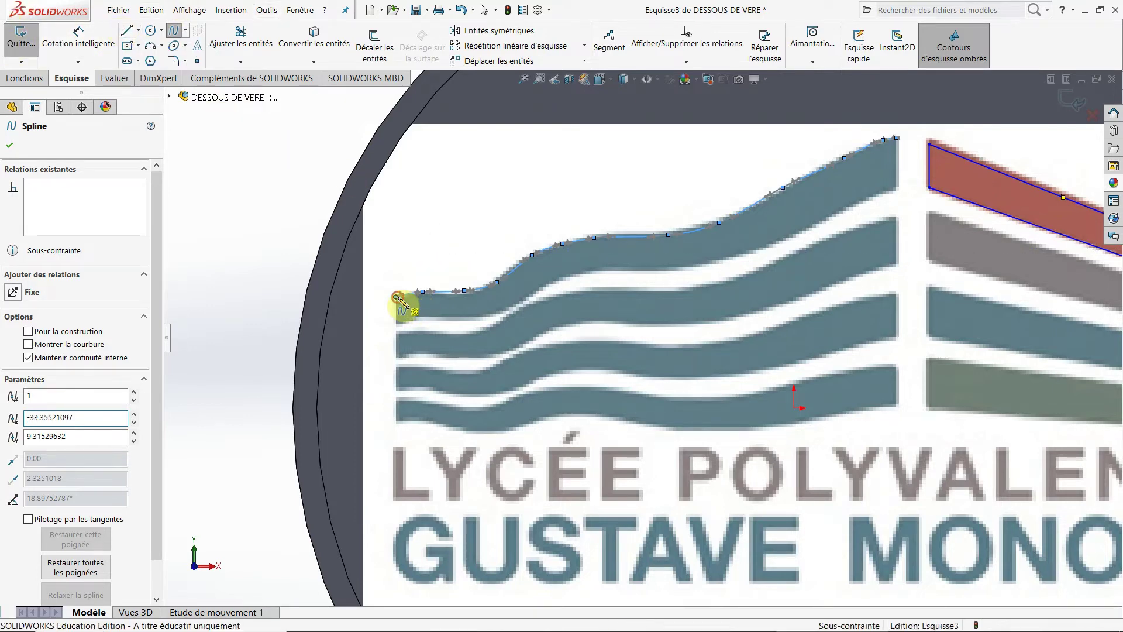
{"action": "left_click", "coordinate": [397, 325]}
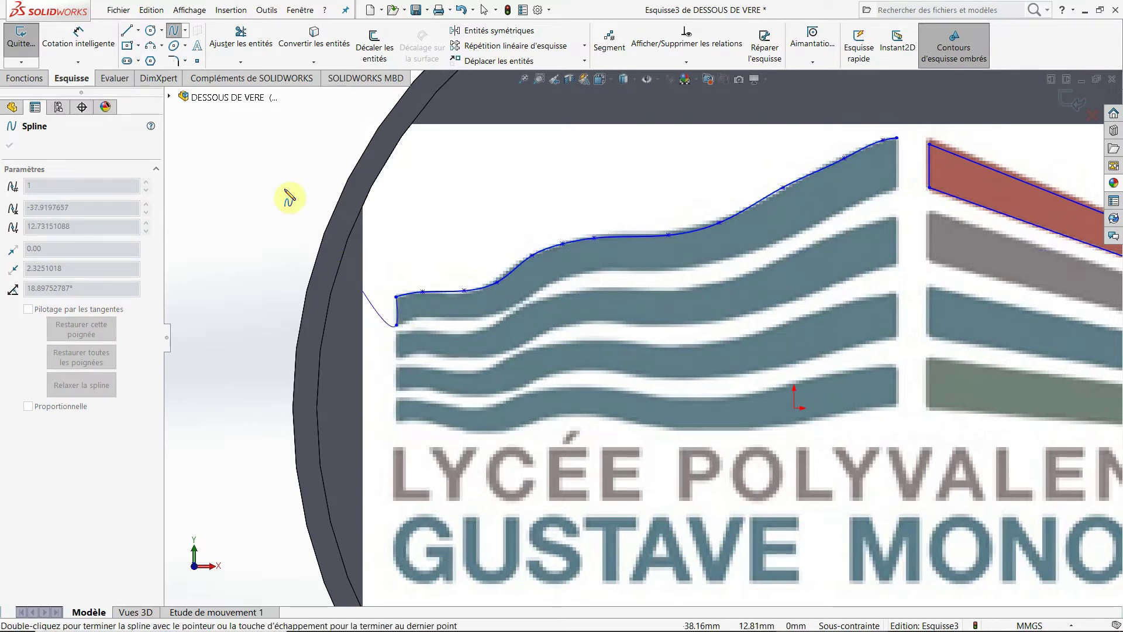
{"action": "left_click", "coordinate": [124, 32]}
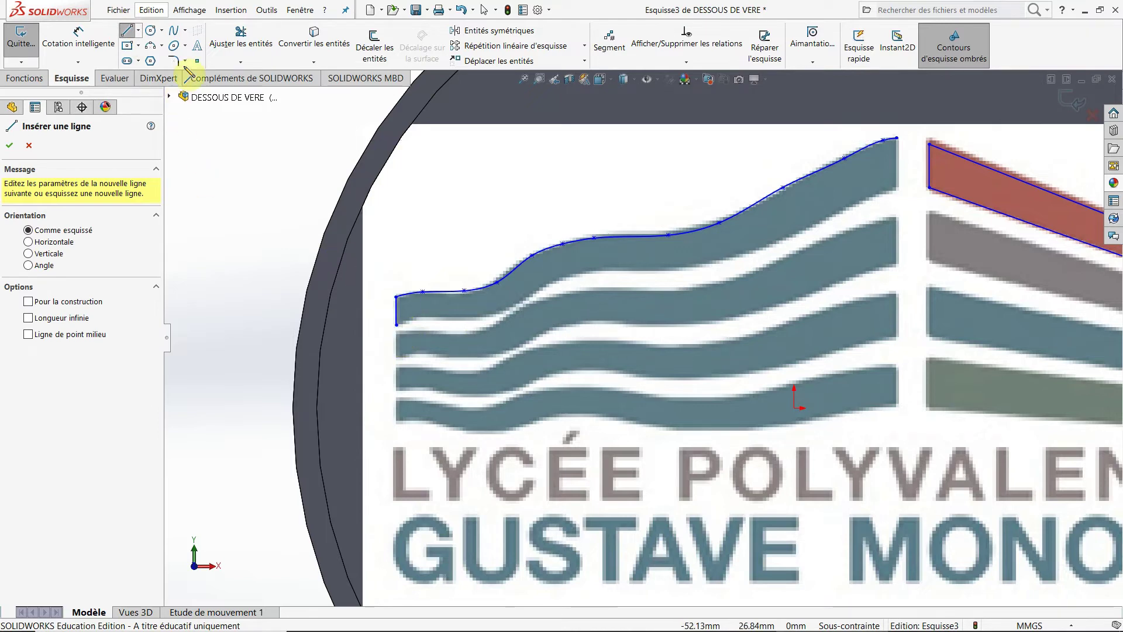
Trace the lower edge of the topmost wave with a spline from its lower left corner to its lower right corner
{"action": "left_click", "coordinate": [175, 34]}
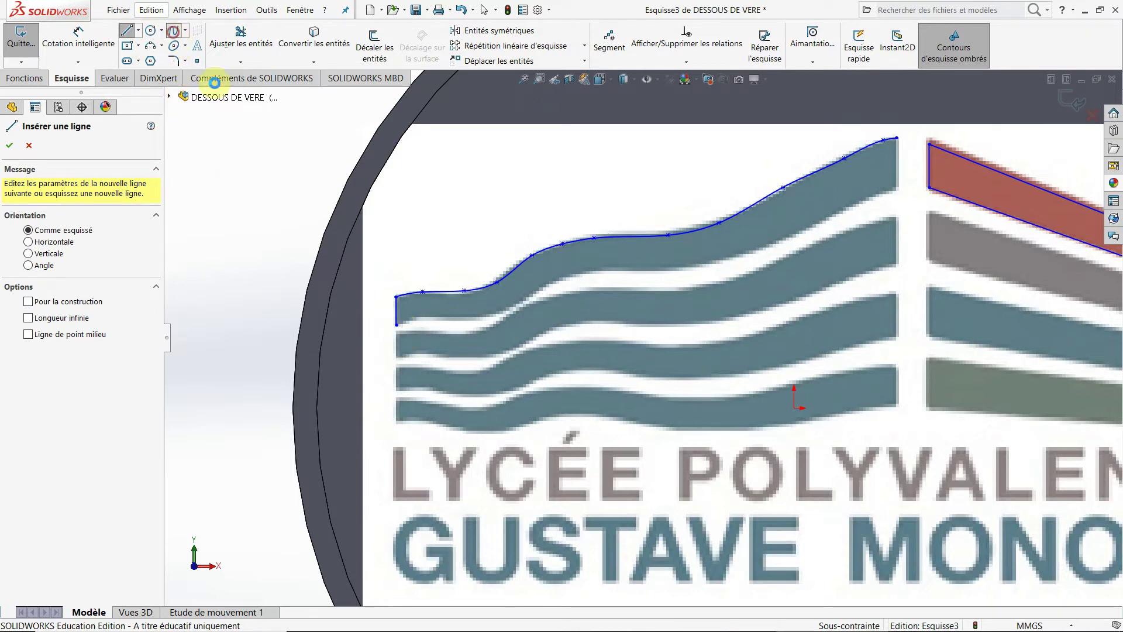
{"action": "left_click", "coordinate": [396, 323]}
{"action": "left_click", "coordinate": [409, 319]}
{"action": "left_click", "coordinate": [431, 316]}
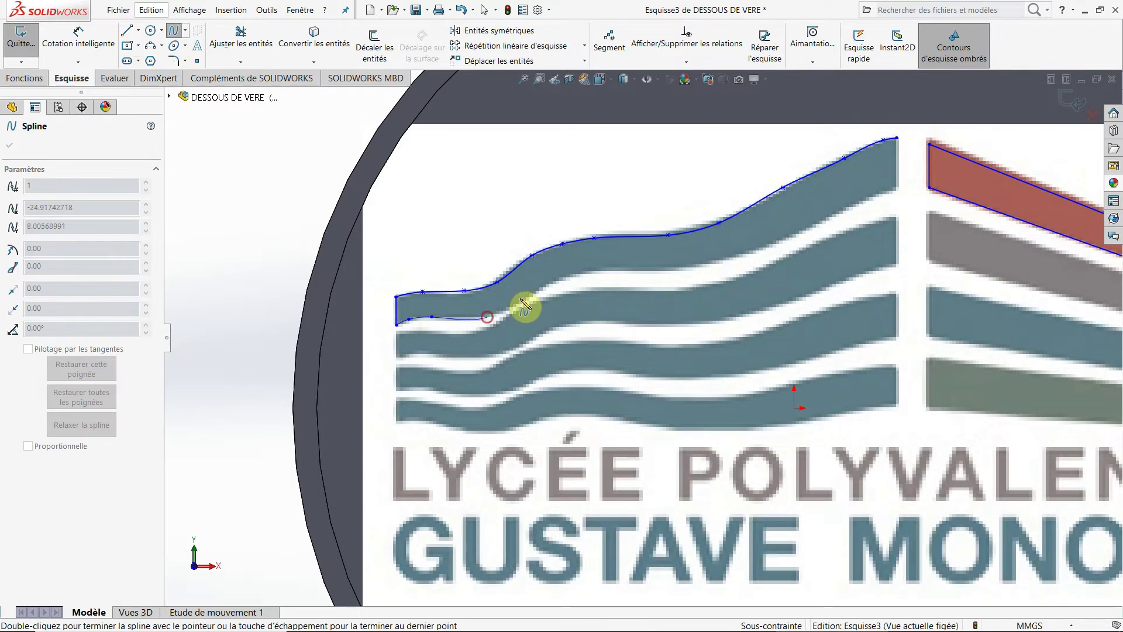
{"action": "left_click", "coordinate": [524, 297]}
{"action": "left_click", "coordinate": [562, 275]}
{"action": "left_click", "coordinate": [613, 269]}
{"action": "left_click", "coordinate": [685, 269]}
{"action": "left_click", "coordinate": [751, 251]}
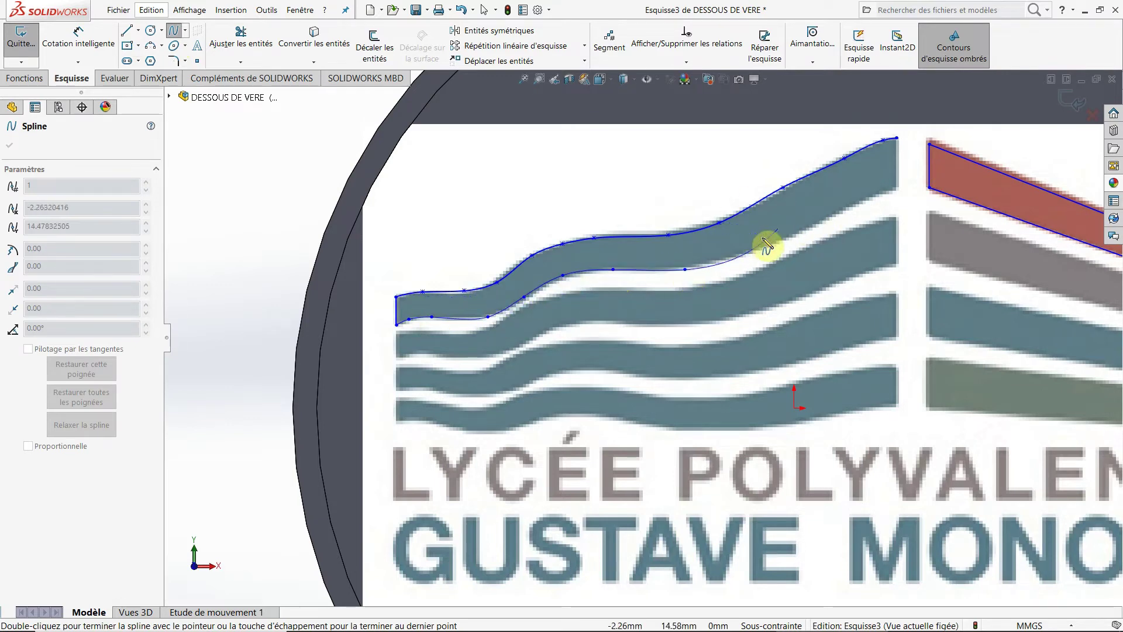
{"action": "left_click", "coordinate": [835, 212]}
{"action": "left_click", "coordinate": [871, 191]}
{"action": "double_click", "coordinate": [897, 188]}
Trace the upper edge of the second blue wave with a spline from its right end to its left end
{"action": "left_click", "coordinate": [895, 217]}
{"action": "left_click", "coordinate": [844, 234]}
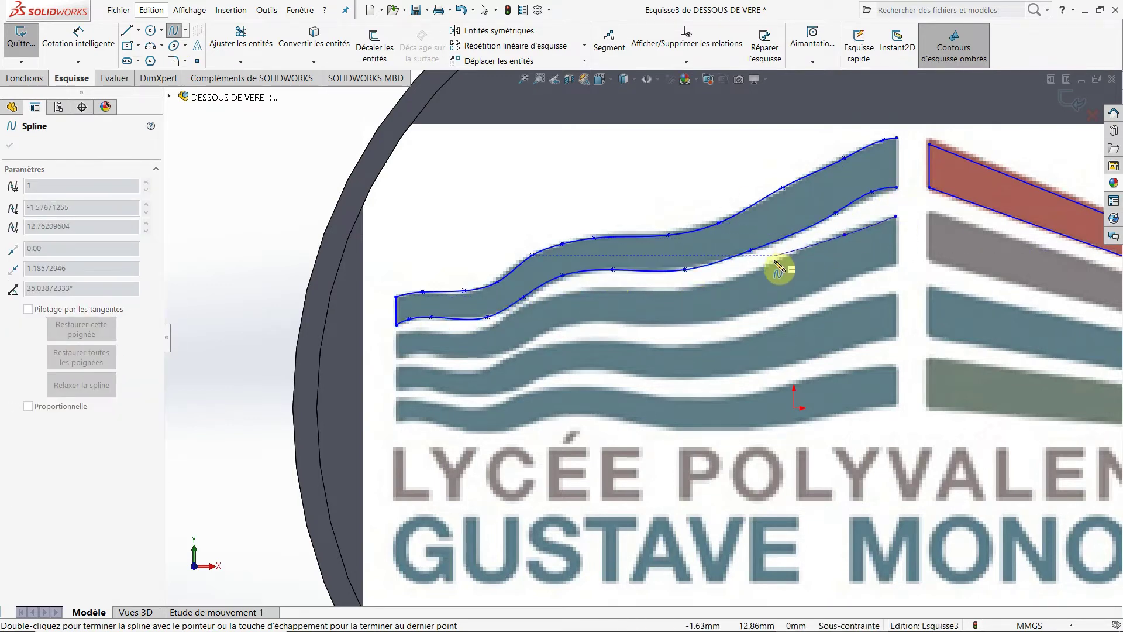
{"action": "left_click", "coordinate": [774, 261]}
{"action": "left_click", "coordinate": [720, 282]}
{"action": "left_click", "coordinate": [645, 290]}
{"action": "left_click", "coordinate": [568, 295]}
{"action": "left_click", "coordinate": [519, 312]}
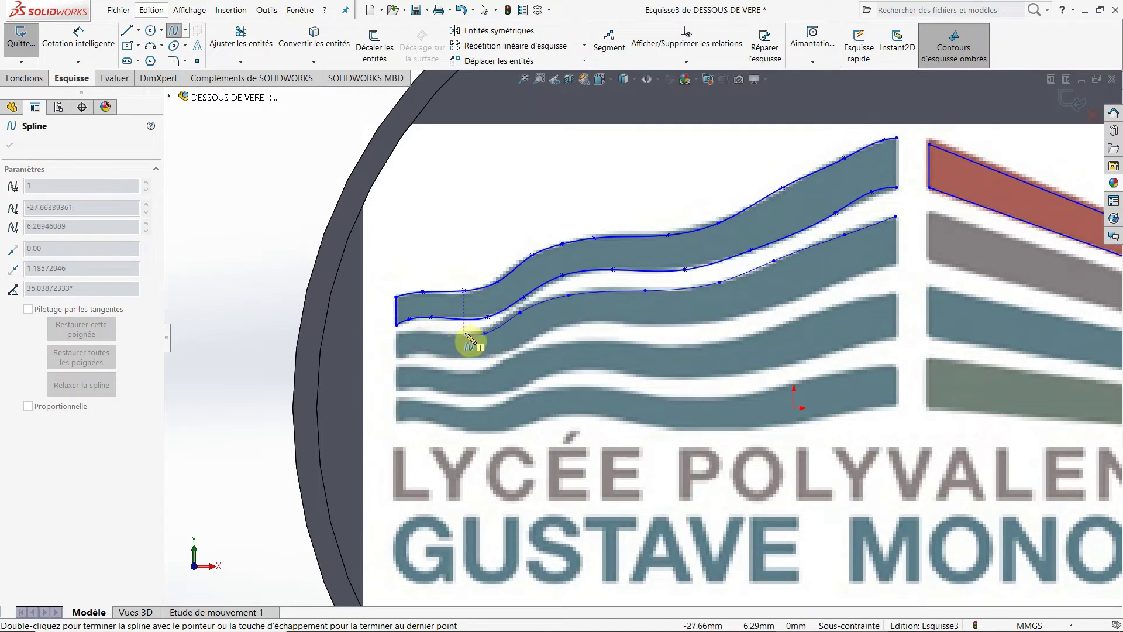
{"action": "left_click", "coordinate": [465, 333]}
{"action": "left_click", "coordinate": [451, 331]}
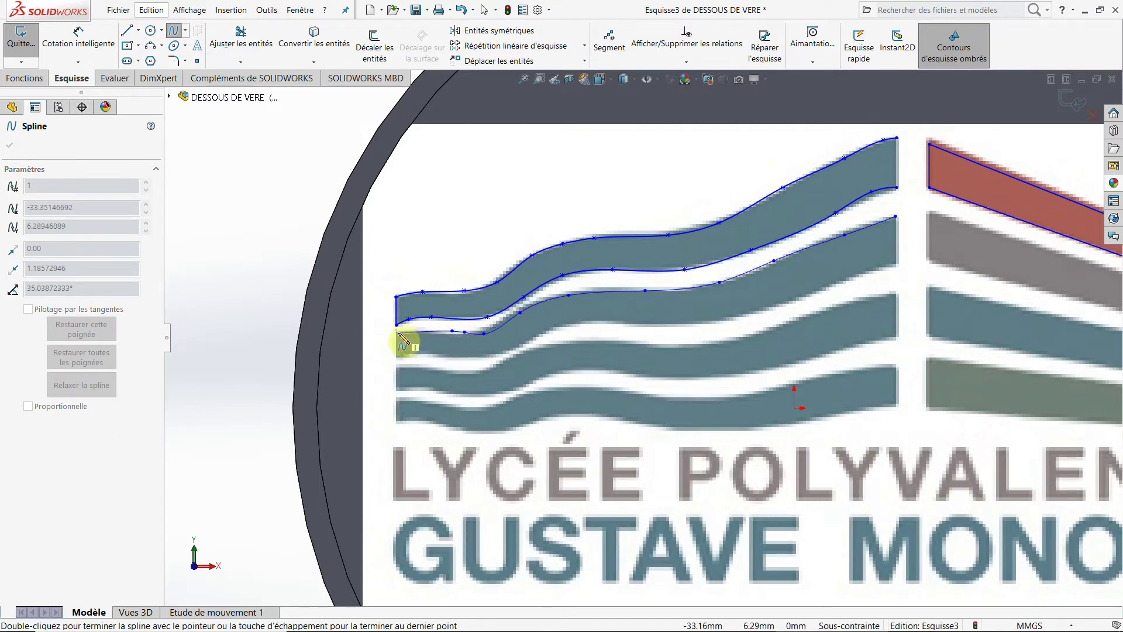
{"action": "double_click", "coordinate": [397, 333]}
Trace the lower edge of the second blue wave with a spline from its left end to its right end
{"action": "left_click", "coordinate": [396, 356]}
{"action": "left_click", "coordinate": [423, 355]}
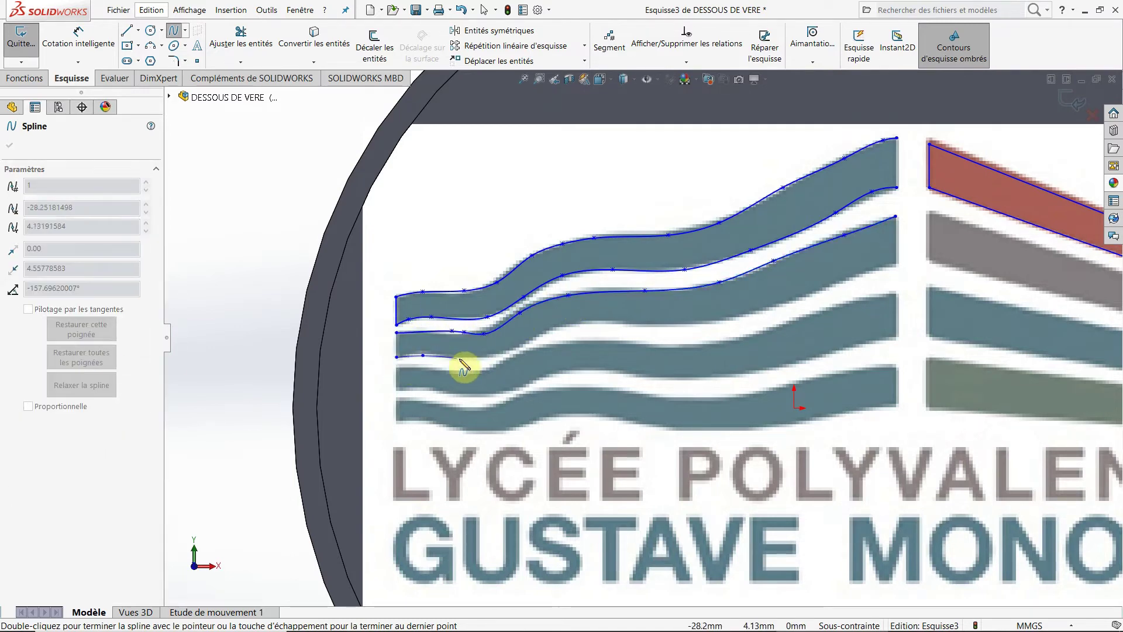
{"action": "left_click", "coordinate": [461, 358]}
{"action": "left_click", "coordinate": [490, 356]}
{"action": "left_click", "coordinate": [520, 347]}
{"action": "left_click", "coordinate": [547, 333]}
{"action": "left_click", "coordinate": [583, 325]}
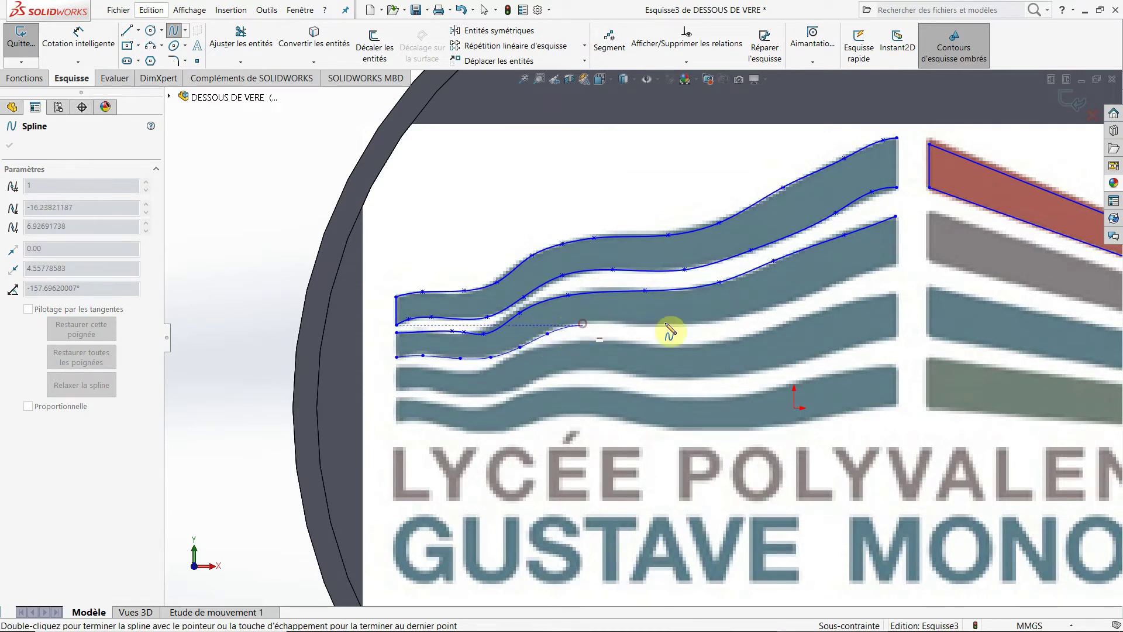
{"action": "left_click", "coordinate": [710, 321]}
{"action": "left_click", "coordinate": [773, 308]}
{"action": "left_click", "coordinate": [863, 276]}
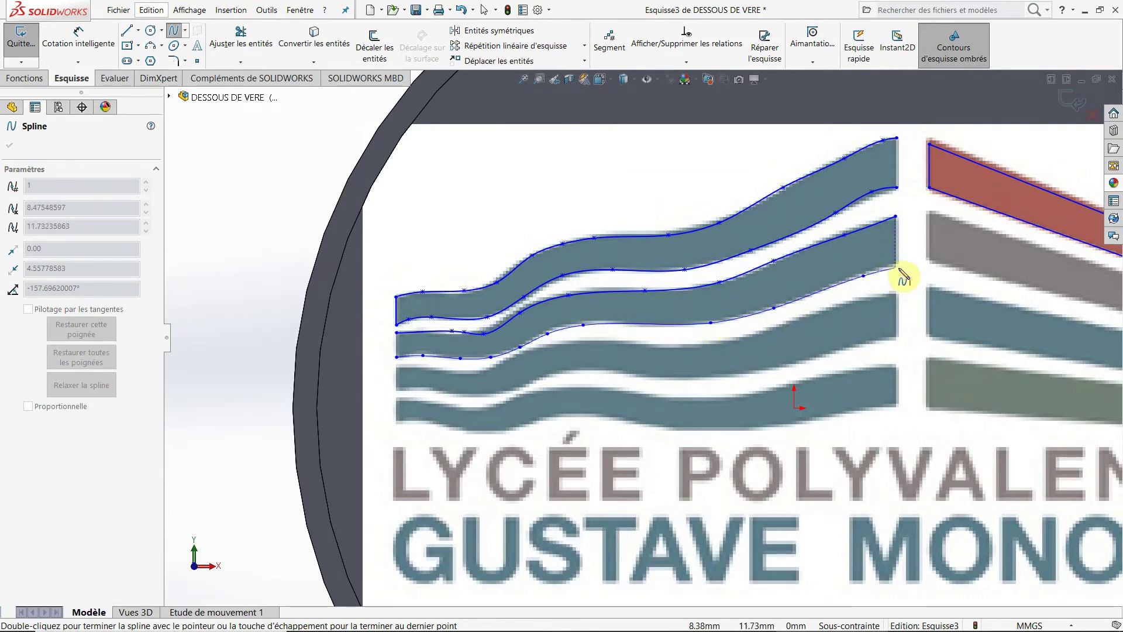
{"action": "double_click", "coordinate": [895, 268]}
Trace the upper edge of the third blue wave with a spline from its right end to its left end
{"action": "left_click", "coordinate": [895, 296]}
{"action": "left_click", "coordinate": [689, 344]}
{"action": "left_click", "coordinate": [583, 342]}
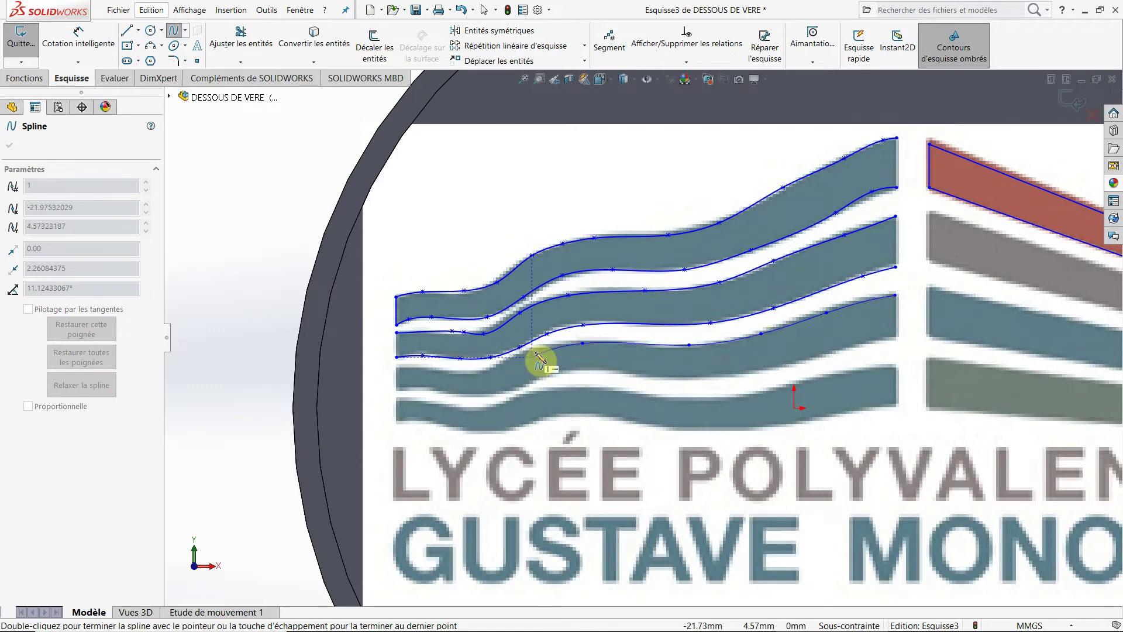
{"action": "left_click", "coordinate": [532, 351]}
{"action": "left_click", "coordinate": [484, 373]}
{"action": "left_click", "coordinate": [432, 369]}
{"action": "left_click", "coordinate": [397, 367]}
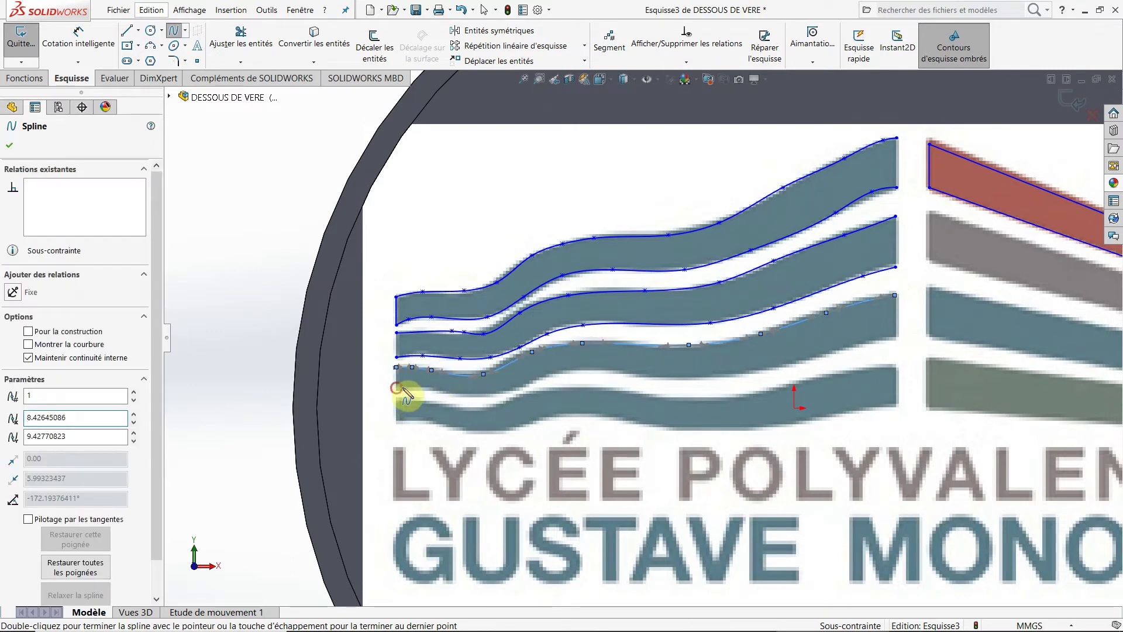
Trace the lower edge of the third blue wave with a spline from its left end to its right end
{"action": "left_click", "coordinate": [398, 387]}
{"action": "left_click", "coordinate": [429, 389]}
{"action": "left_click", "coordinate": [464, 396]}
{"action": "left_click", "coordinate": [517, 386]}
{"action": "left_click", "coordinate": [562, 370]}
{"action": "left_click", "coordinate": [620, 370]}
{"action": "left_click", "coordinate": [719, 376]}
{"action": "left_click", "coordinate": [841, 352]}
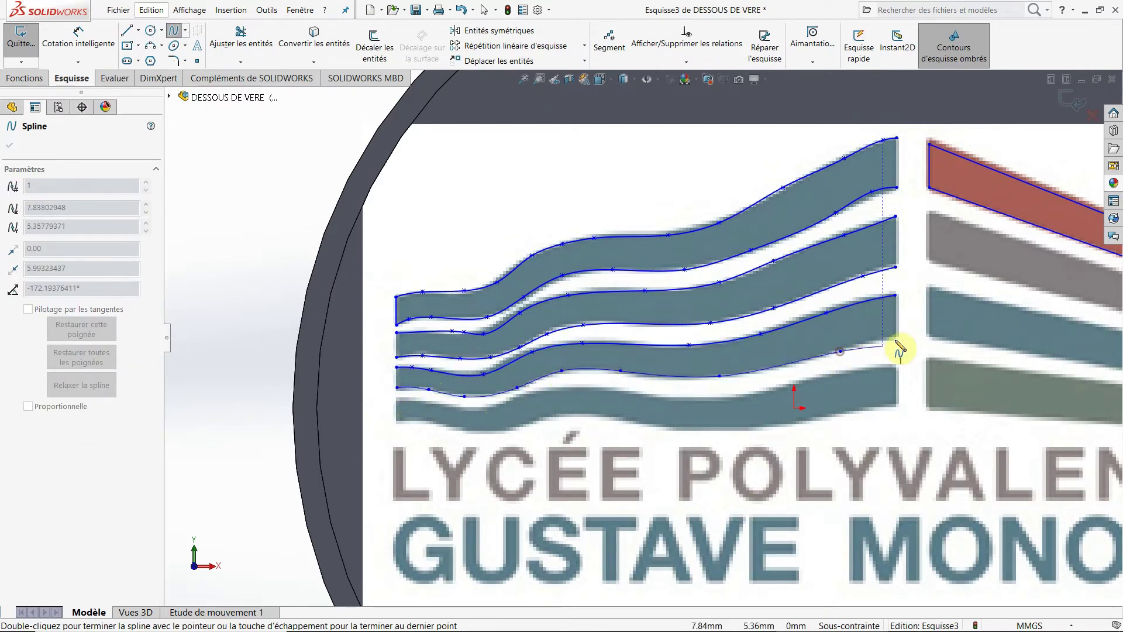
{"action": "double_click", "coordinate": [895, 334]}
Trace the upper edge of the lowest blue wave with a spline from its right end to its left end
{"action": "left_click", "coordinate": [896, 368]}
{"action": "left_click", "coordinate": [829, 376]}
{"action": "left_click", "coordinate": [744, 397]}
{"action": "left_click", "coordinate": [677, 400]}
{"action": "left_click", "coordinate": [623, 387]}
{"action": "left_click", "coordinate": [594, 386]}
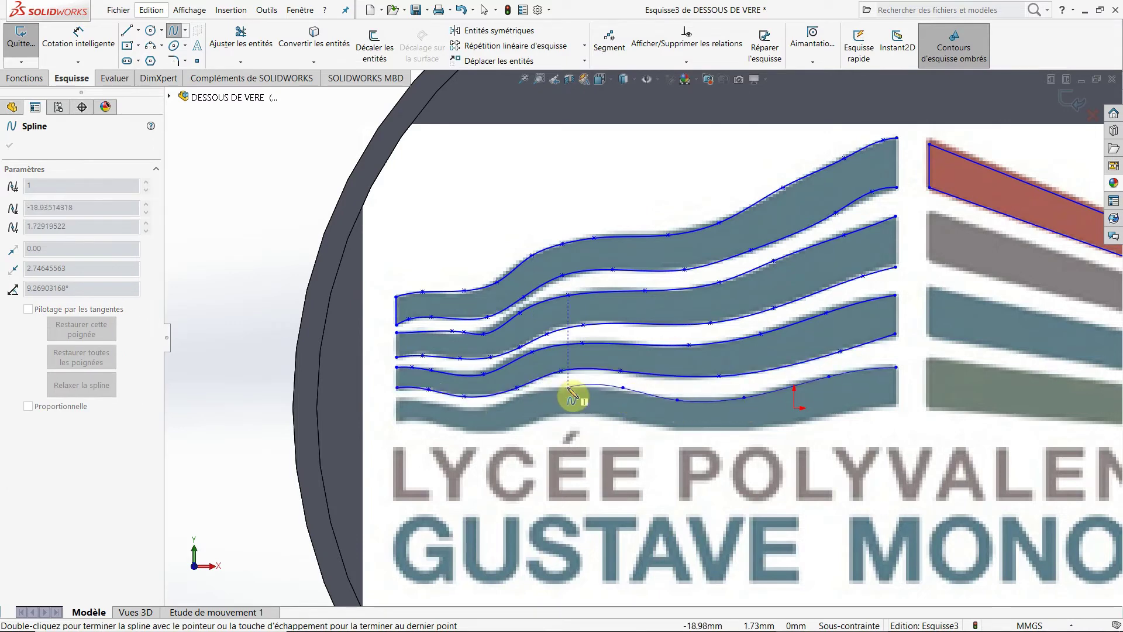
{"action": "left_click", "coordinate": [532, 392]}
{"action": "left_click", "coordinate": [489, 412]}
{"action": "double_click", "coordinate": [397, 400]}
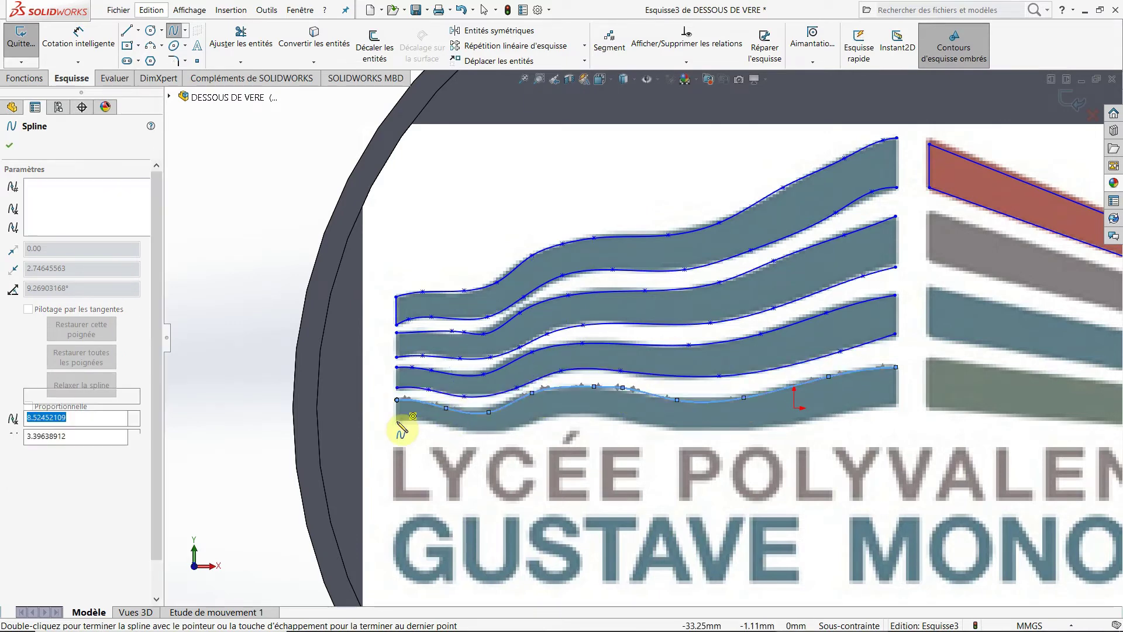
Trace the lower edge of the lowest blue wave with a spline from its left end to its right end
{"action": "left_click", "coordinate": [398, 419]}
{"action": "left_click", "coordinate": [427, 419]}
{"action": "left_click", "coordinate": [465, 431]}
{"action": "left_click", "coordinate": [497, 431]}
{"action": "left_click", "coordinate": [564, 419]}
{"action": "left_click", "coordinate": [639, 424]}
{"action": "left_click", "coordinate": [709, 431]}
{"action": "left_click", "coordinate": [814, 419]}
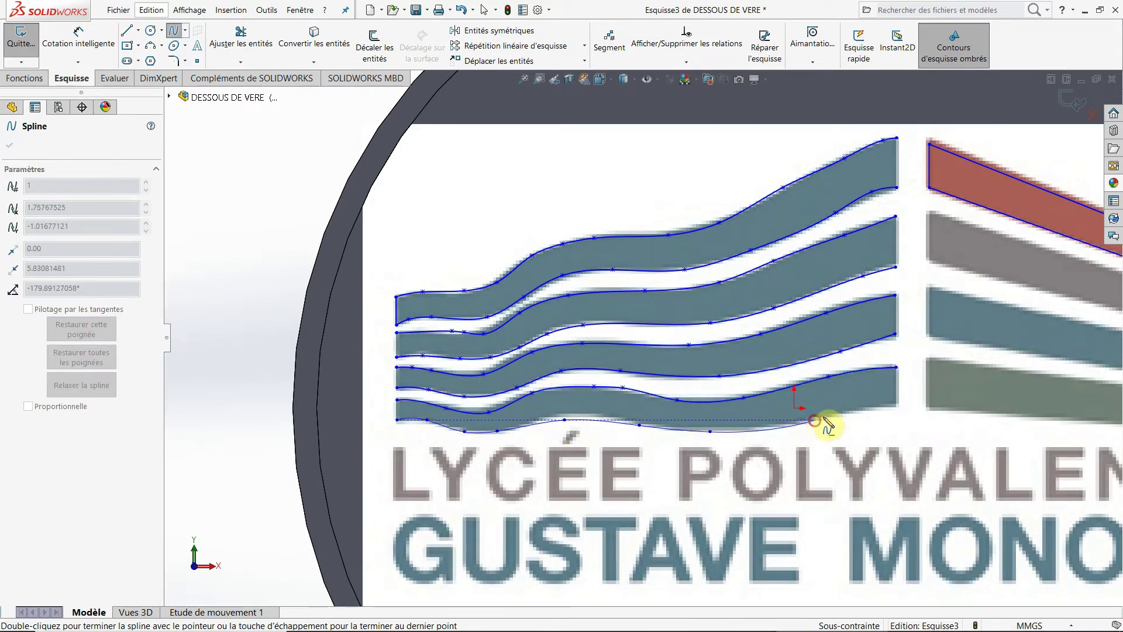
{"action": "left_click", "coordinate": [869, 408]}
{"action": "double_click", "coordinate": [895, 407]}
Close the left and right ends of the blue waves with straight lines between the spline endpoints
{"action": "left_click", "coordinate": [126, 30]}
{"action": "left_click", "coordinate": [397, 419]}
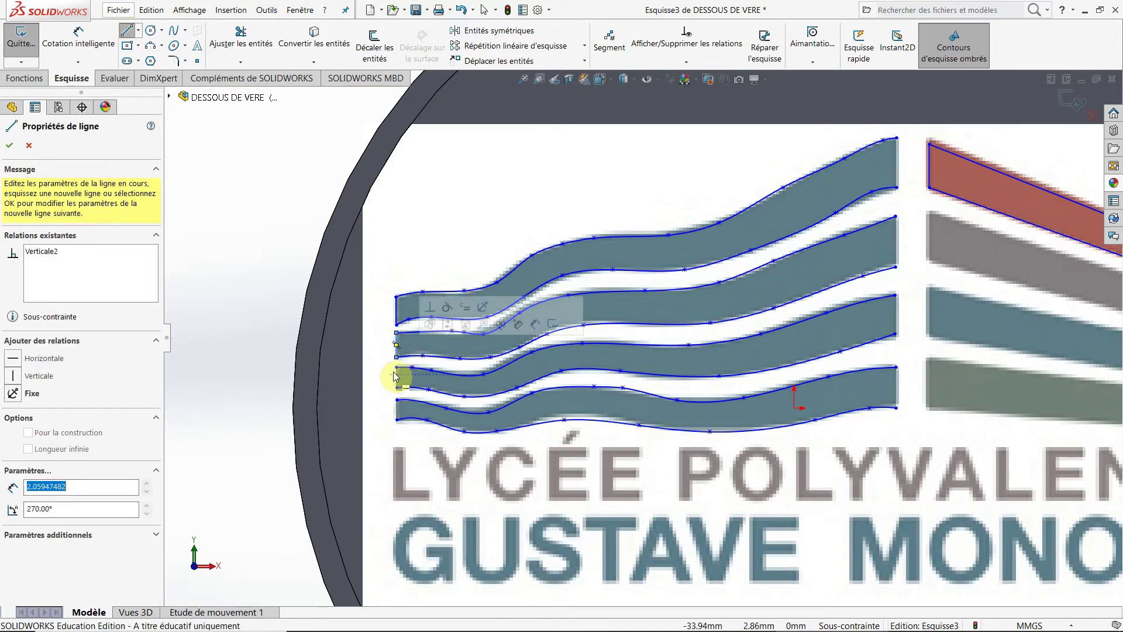
{"action": "left_click", "coordinate": [895, 407]}
{"action": "left_click", "coordinate": [896, 367]}
{"action": "left_click", "coordinate": [895, 334]}
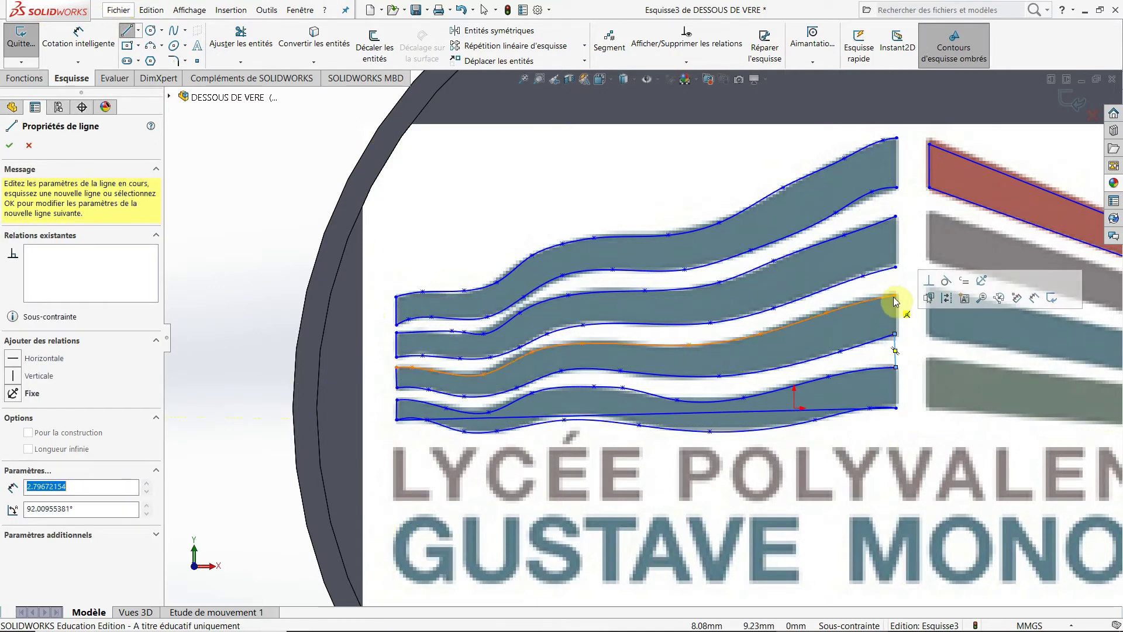
{"action": "key", "text": "ctrl+z"}
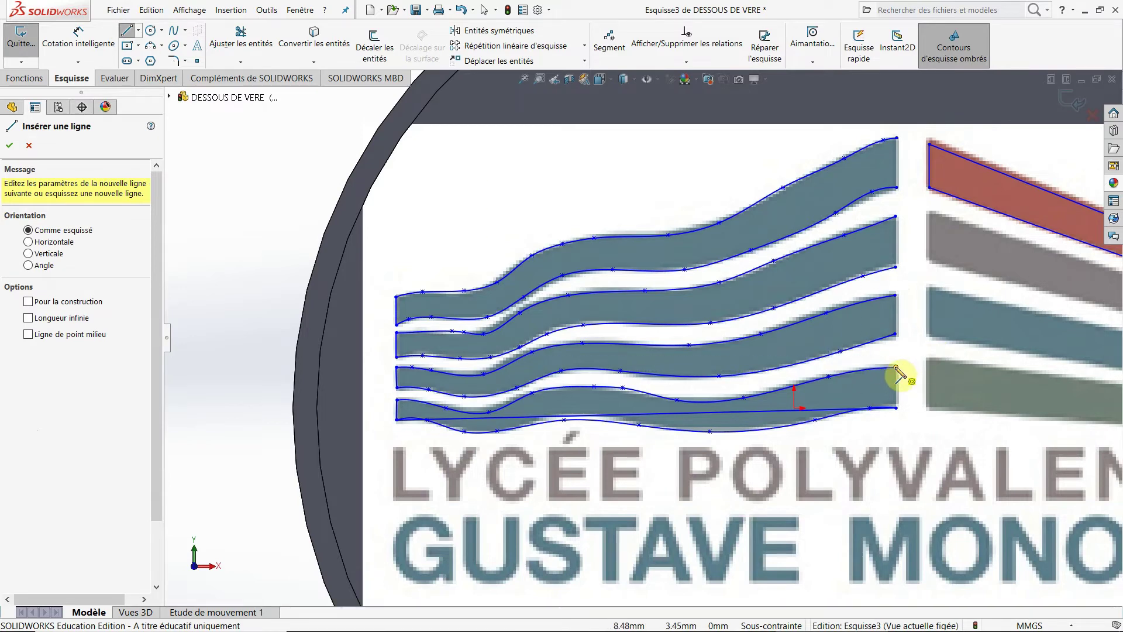
{"action": "left_click", "coordinate": [896, 369]}
{"action": "left_click", "coordinate": [895, 216]}
{"action": "left_click", "coordinate": [896, 187]}
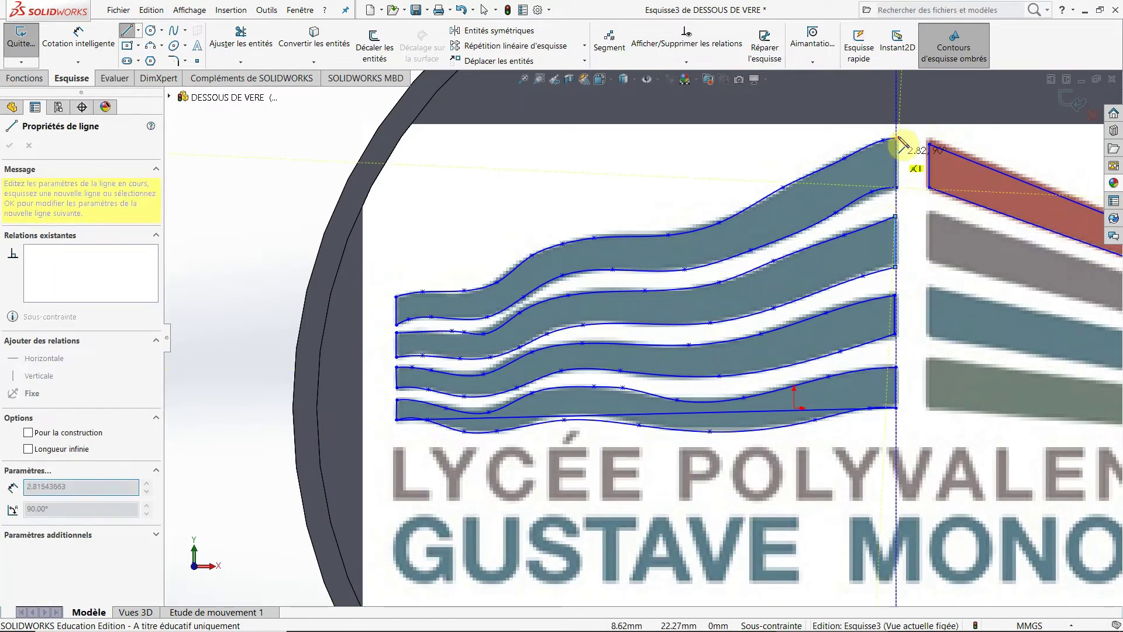
{"action": "left_click", "coordinate": [897, 138]}
Delete the stray long line running across the lowest wave from its left end to its right end
{"action": "left_click", "coordinate": [127, 30]}
{"action": "left_click", "coordinate": [523, 417]}
{"action": "key", "text": "Delete"}
Trace the grey band below the red one with a closed four-sided line outline
{"action": "scroll", "coordinate": [830, 364], "scroll_direction": "down", "scroll_amount": 3}
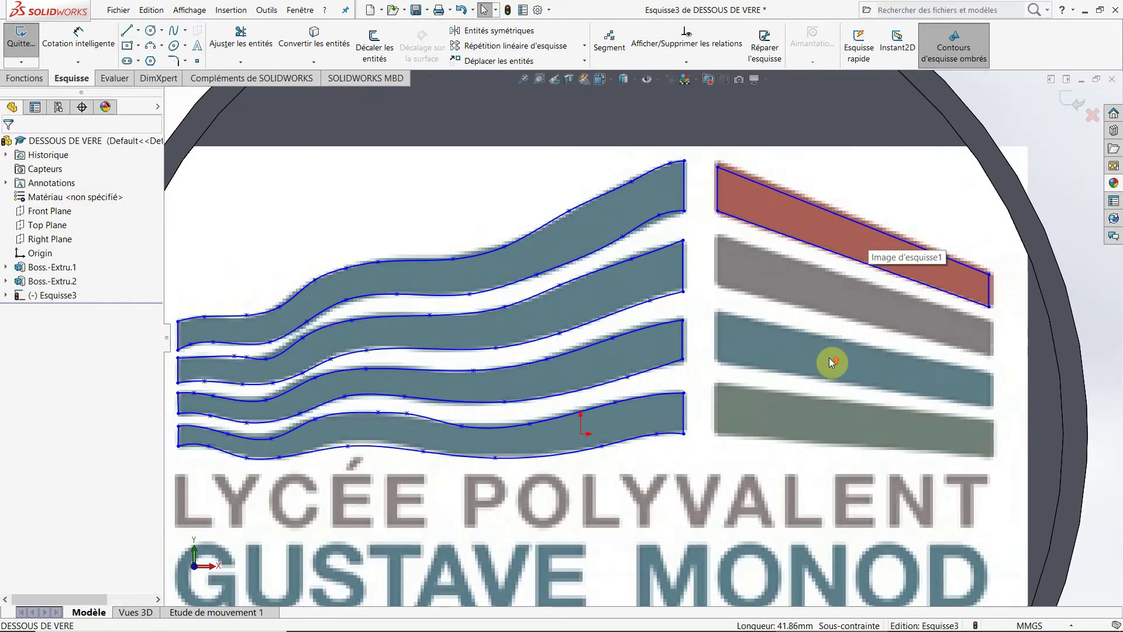
{"action": "key", "text": "l"}
{"action": "left_click", "coordinate": [704, 253]}
{"action": "left_click", "coordinate": [705, 294]}
{"action": "left_click", "coordinate": [931, 355]}
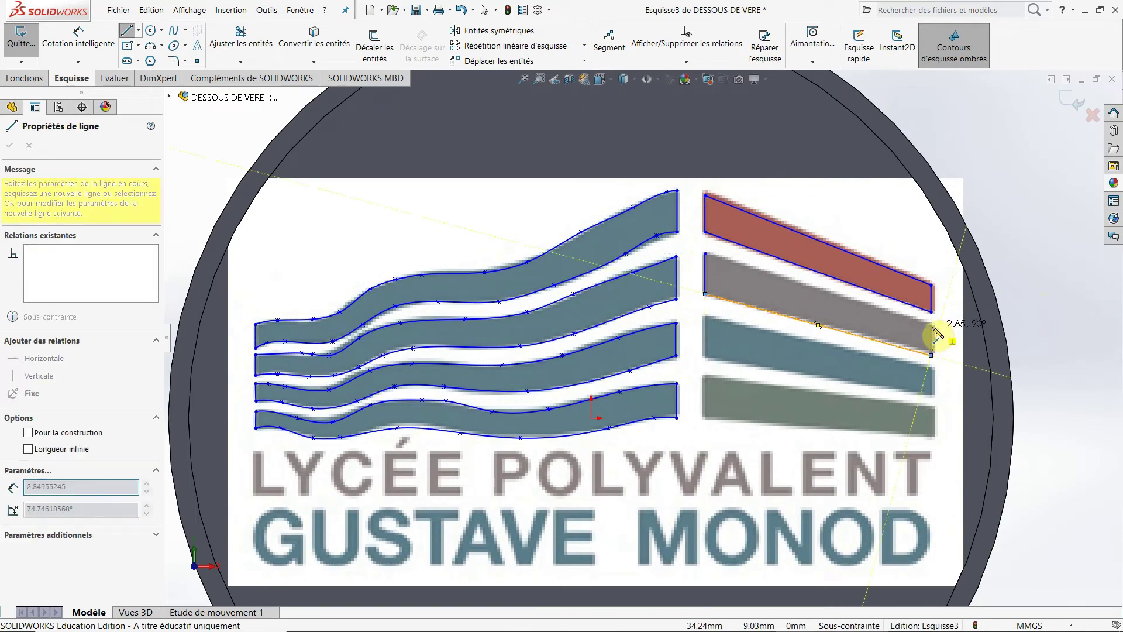
{"action": "left_click", "coordinate": [931, 325]}
{"action": "left_click", "coordinate": [705, 253]}
Trace the blue slanted band below the grey one with a closed four-sided line outline
{"action": "left_click", "coordinate": [705, 319]}
{"action": "left_click", "coordinate": [705, 355]}
{"action": "left_click", "coordinate": [931, 393]}
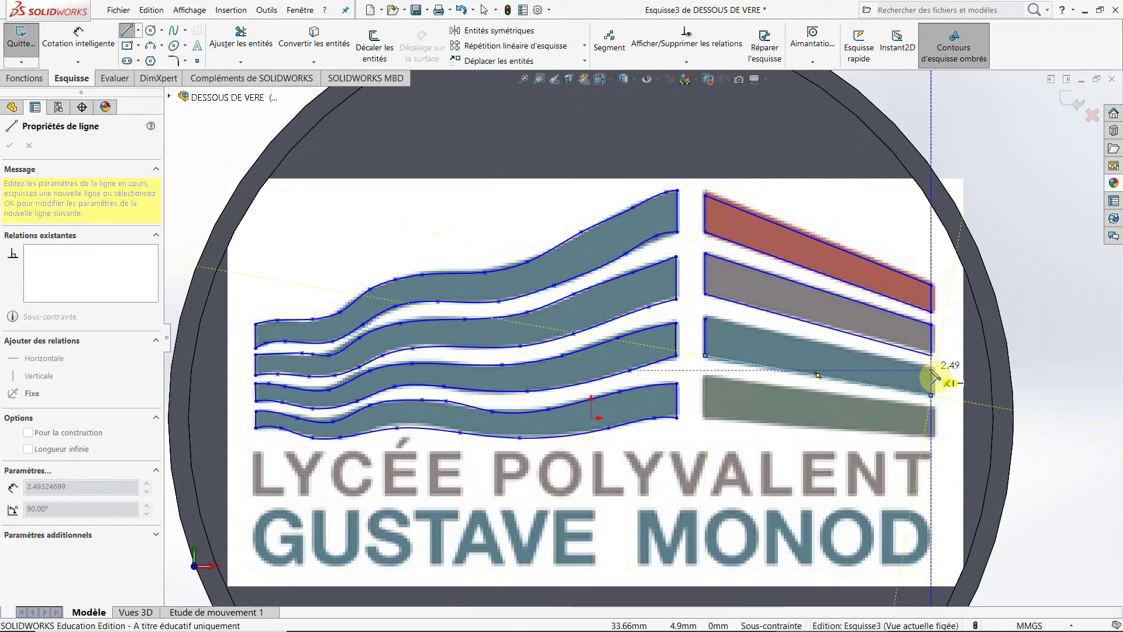
{"action": "left_click", "coordinate": [931, 369]}
{"action": "left_click", "coordinate": [705, 319]}
Trace the lowest, green slanted band with a closed four-sided line outline and finish the Line command
{"action": "left_click", "coordinate": [705, 375]}
{"action": "left_click", "coordinate": [931, 408]}
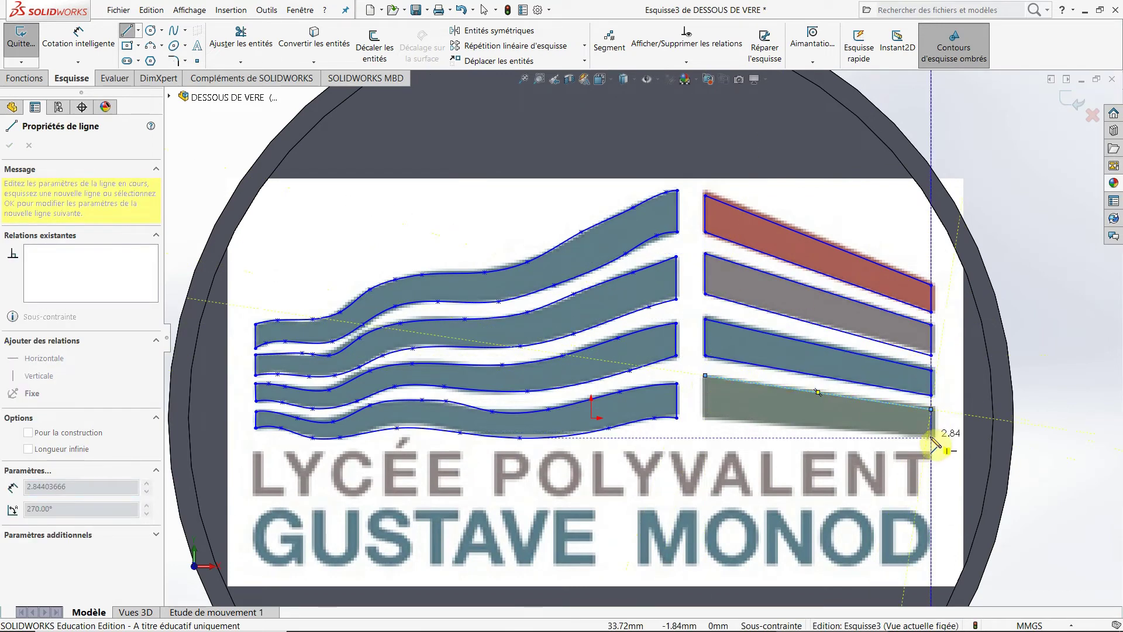
{"action": "left_click", "coordinate": [931, 437]}
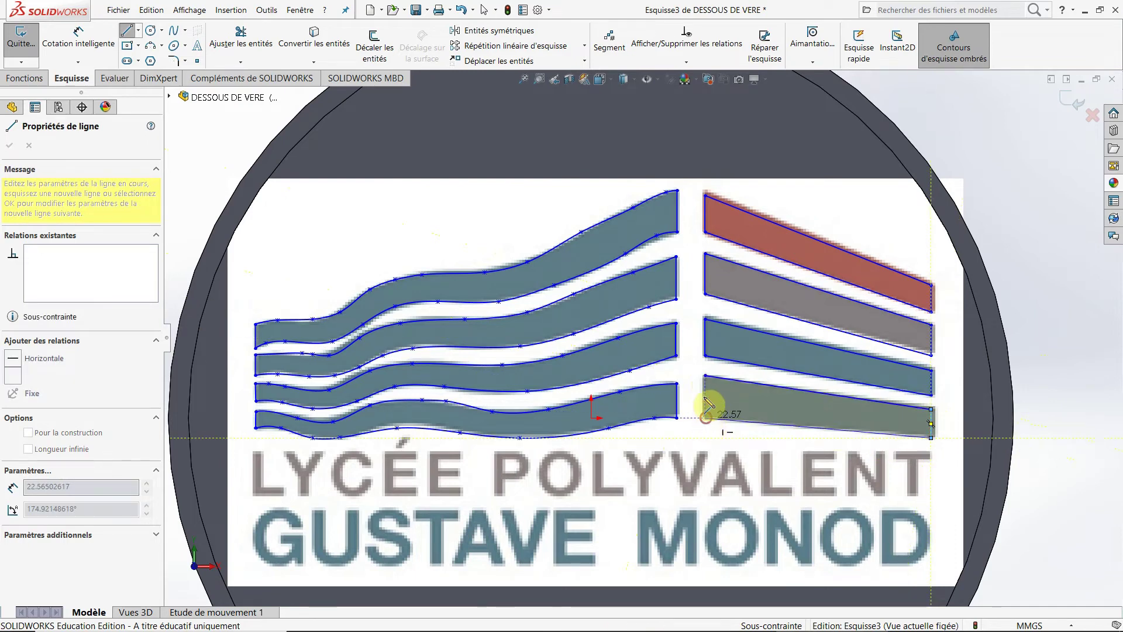
{"action": "left_click", "coordinate": [705, 416]}
{"action": "left_click", "coordinate": [705, 375]}
{"action": "scroll", "coordinate": [667, 386], "scroll_direction": "up", "scroll_amount": 3}
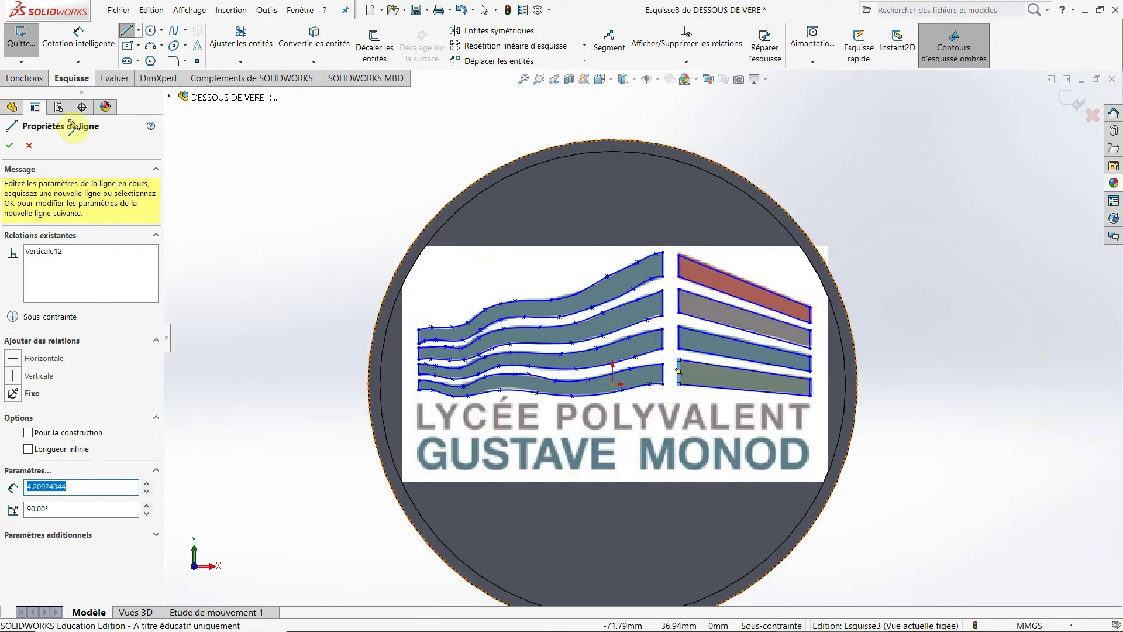
{"action": "left_click", "coordinate": [9, 145]}
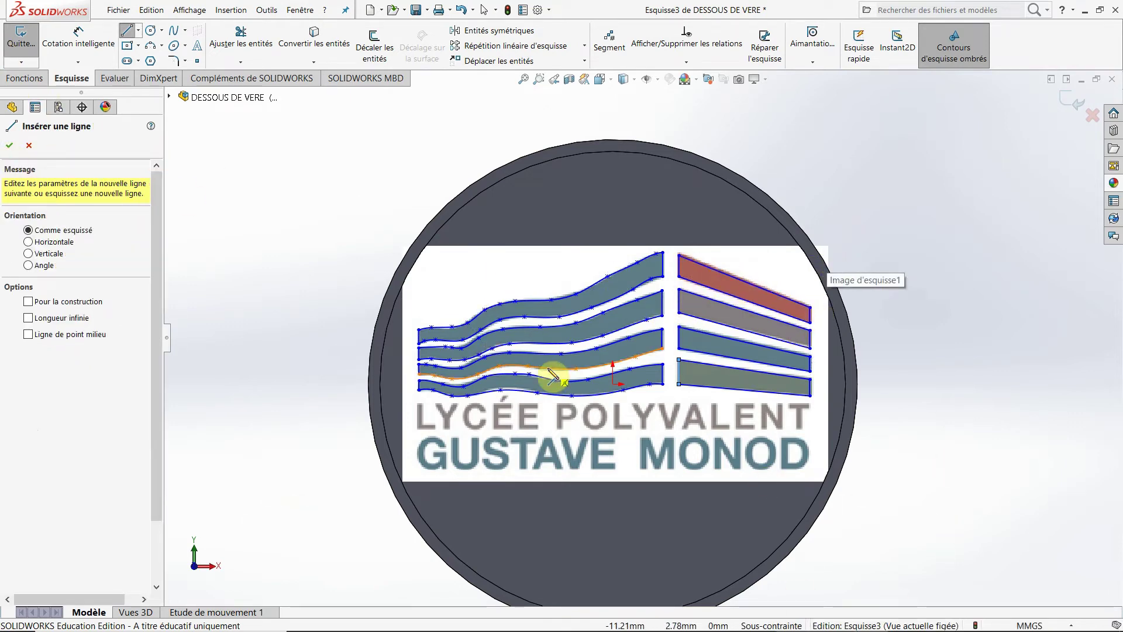
{"action": "left_click", "coordinate": [10, 145]}
Move the sketch picture off the coaster to the empty area beside it, leaving the traced outlines uncovered
{"action": "left_click", "coordinate": [522, 261]}
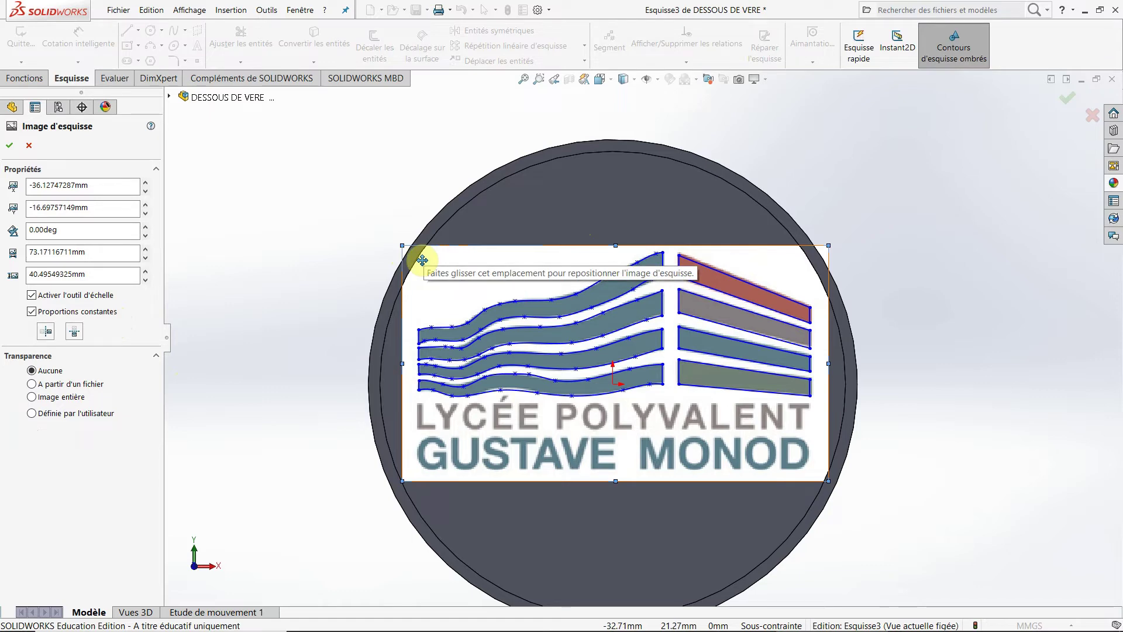
{"action": "mouse_move", "coordinate": [422, 261]}
{"action": "left_mouse_down"}
{"action": "mouse_move", "coordinate": [469, 304]}
{"action": "mouse_move", "coordinate": [784, 388]}
{"action": "mouse_move", "coordinate": [866, 429]}
{"action": "mouse_move", "coordinate": [747, 238]}
{"action": "mouse_move", "coordinate": [802, 251]}
{"action": "mouse_move", "coordinate": [770, 249]}
{"action": "left_mouse_up"}
{"action": "mouse_move", "coordinate": [888, 279]}
{"action": "left_mouse_down"}
{"action": "mouse_move", "coordinate": [1084, 277]}
{"action": "mouse_move", "coordinate": [1109, 289]}
{"action": "left_mouse_up"}
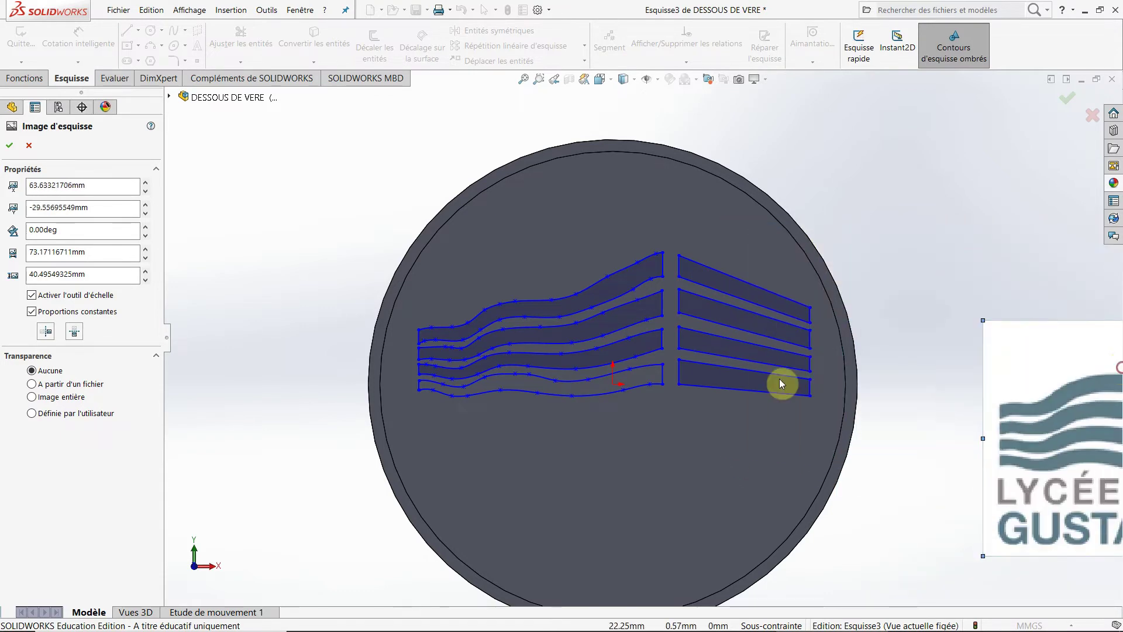
Inspect the lowest wave's outline and its end points for a gap, comparing its contour shading with the other shapes
{"action": "scroll", "coordinate": [490, 391], "scroll_direction": "down", "scroll_amount": 3}
{"action": "scroll", "coordinate": [492, 391], "scroll_direction": "down", "scroll_amount": 3}
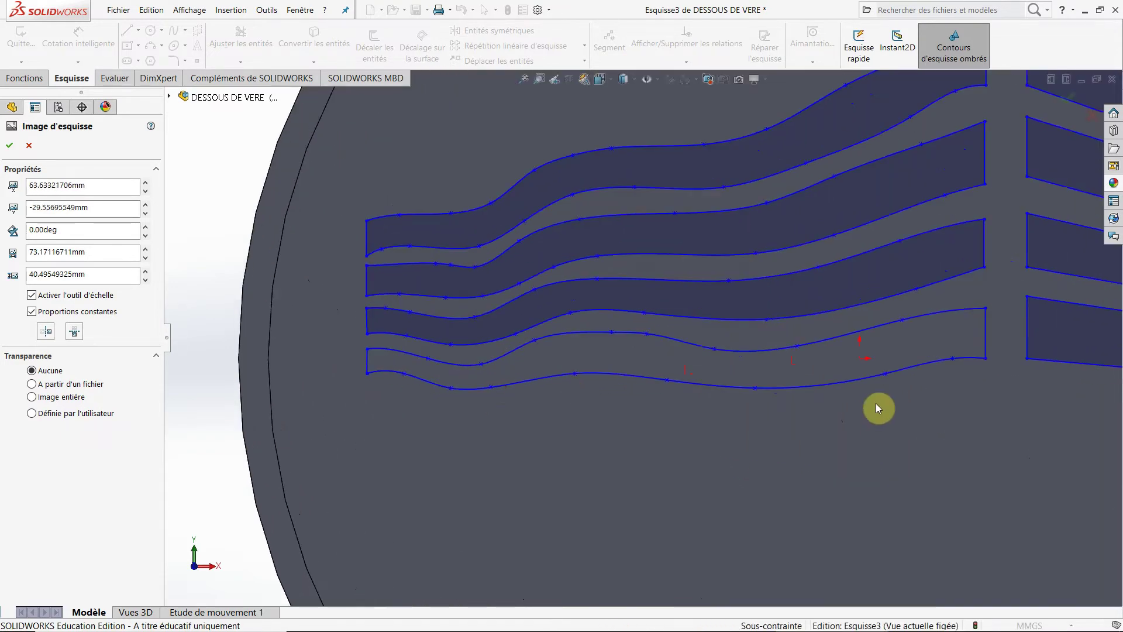
{"action": "scroll", "coordinate": [596, 359], "scroll_direction": "down", "scroll_amount": 4}
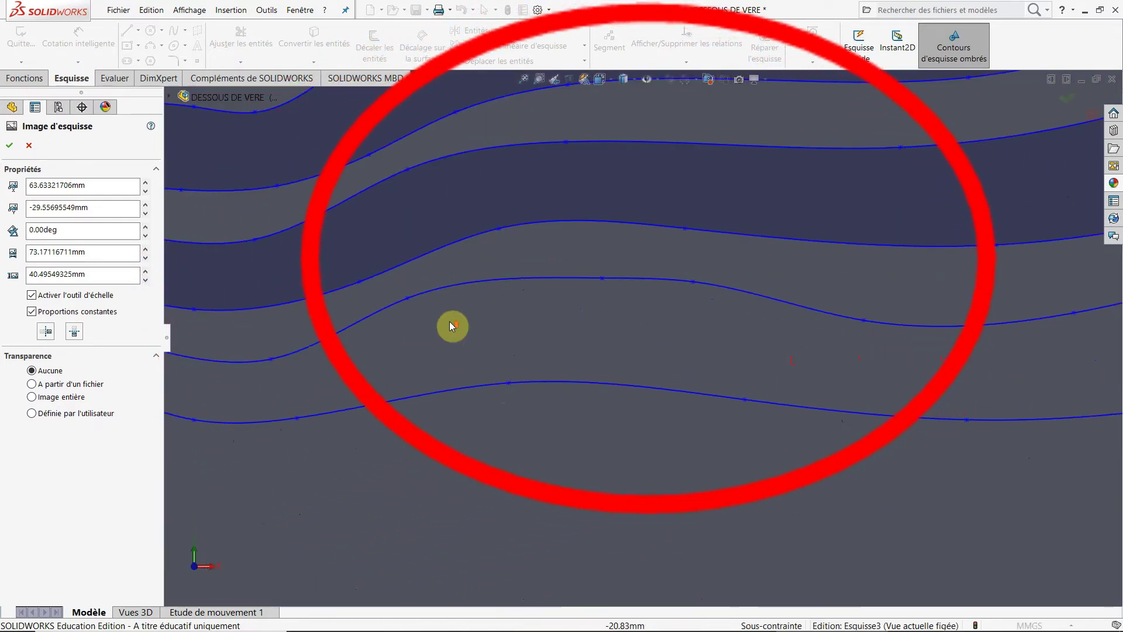
{"action": "scroll", "coordinate": [449, 321], "scroll_direction": "up", "scroll_amount": 3}
{"action": "scroll", "coordinate": [824, 382], "scroll_direction": "down", "scroll_amount": 2}
{"action": "scroll", "coordinate": [568, 331], "scroll_direction": "up", "scroll_amount": 3}
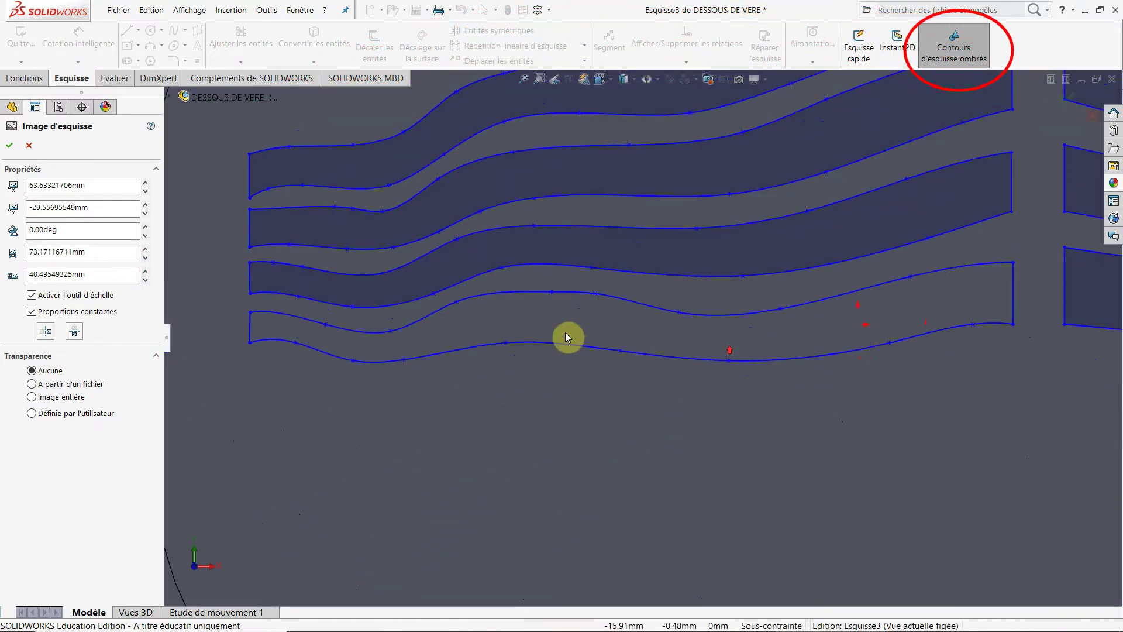
{"action": "scroll", "coordinate": [1009, 324], "scroll_direction": "down", "scroll_amount": 5}
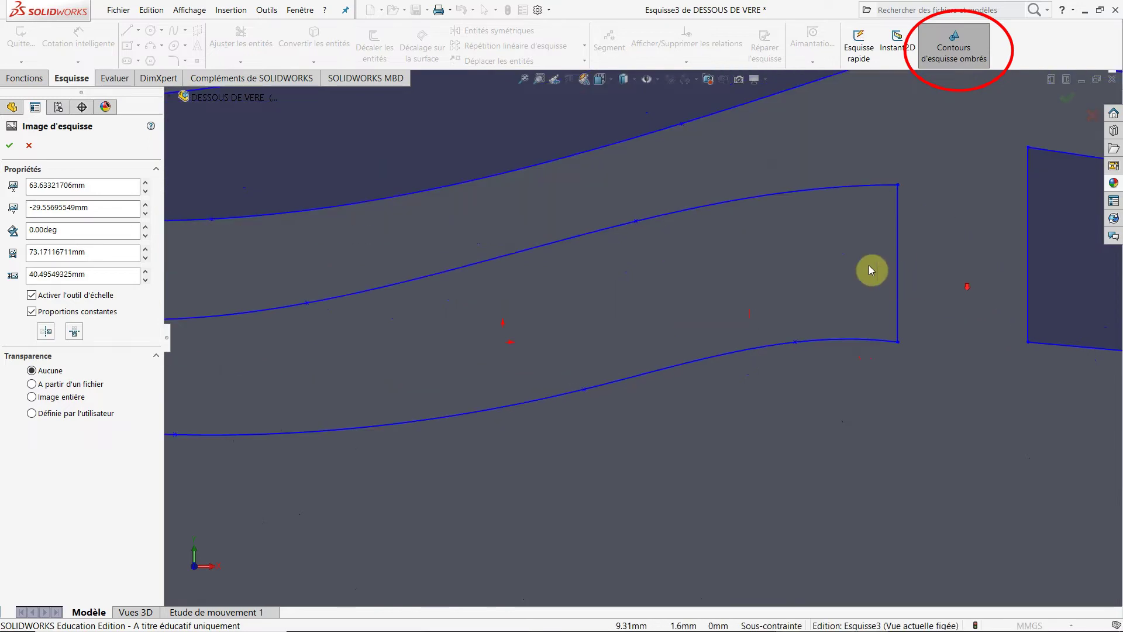
{"action": "scroll", "coordinate": [787, 255], "scroll_direction": "up", "scroll_amount": 2}
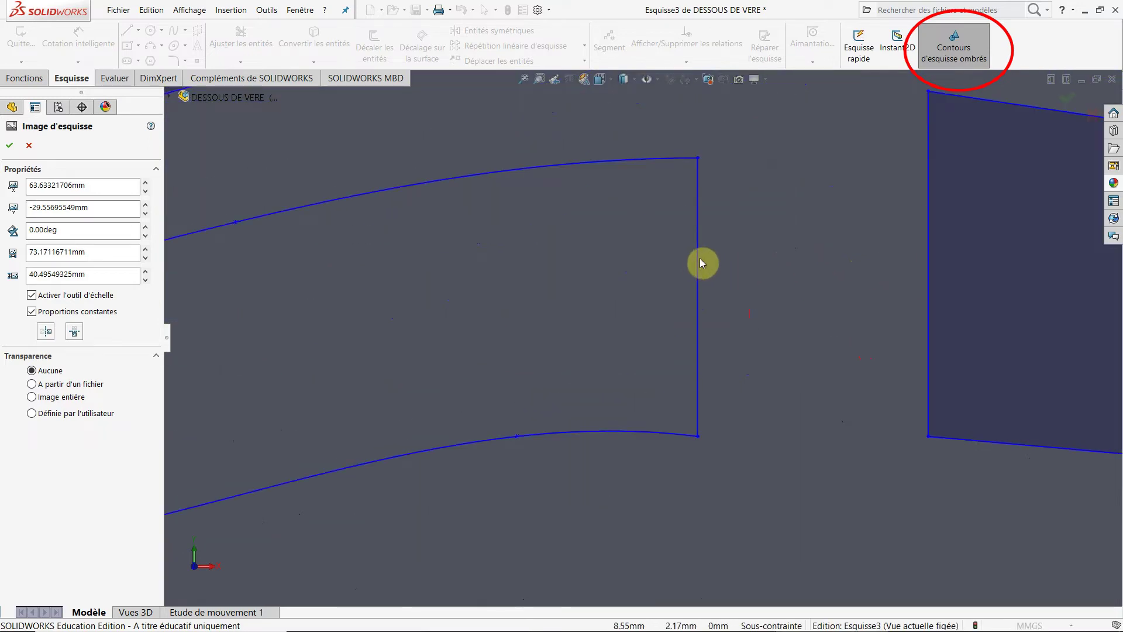
{"action": "scroll", "coordinate": [696, 258], "scroll_direction": "up", "scroll_amount": 3}
{"action": "scroll", "coordinate": [566, 347], "scroll_direction": "up", "scroll_amount": 4}
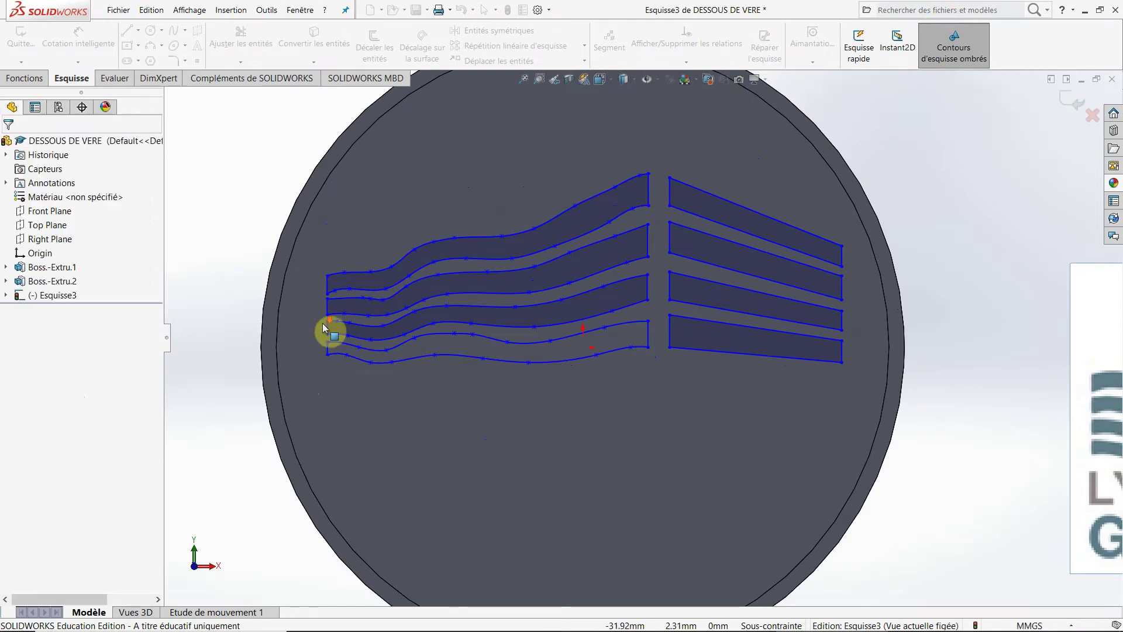
Delete the lowest wave's left end line and redraw it vertically between the two spline endpoints
{"action": "scroll", "coordinate": [323, 325], "scroll_direction": "down", "scroll_amount": 2}
{"action": "scroll", "coordinate": [392, 374], "scroll_direction": "down", "scroll_amount": 4}
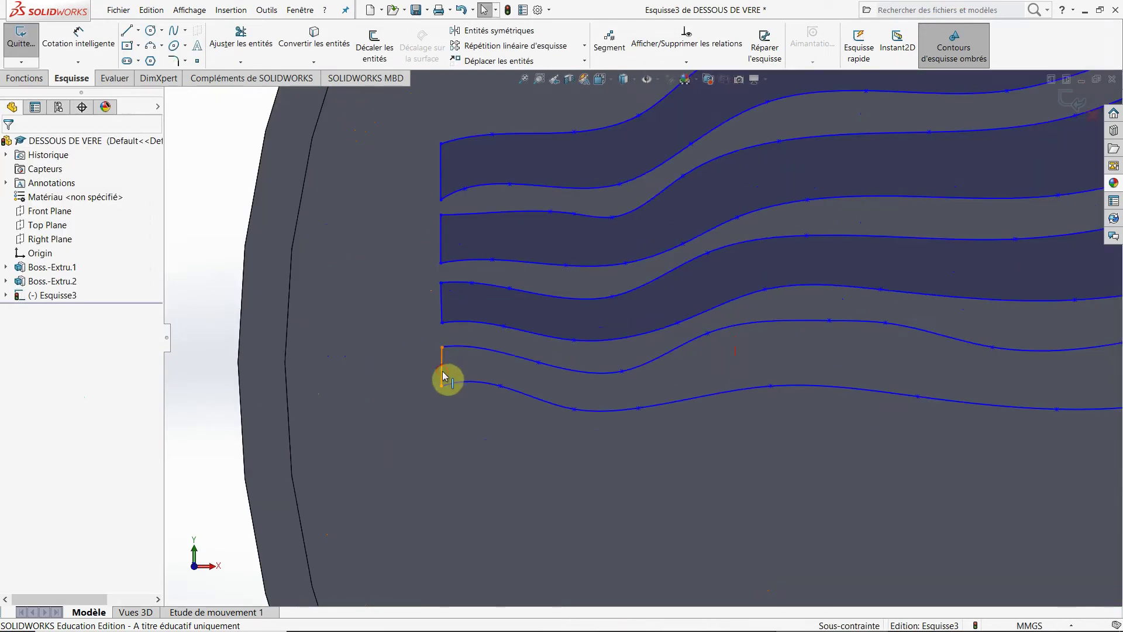
{"action": "left_click", "coordinate": [443, 371]}
{"action": "key", "text": "Delete"}
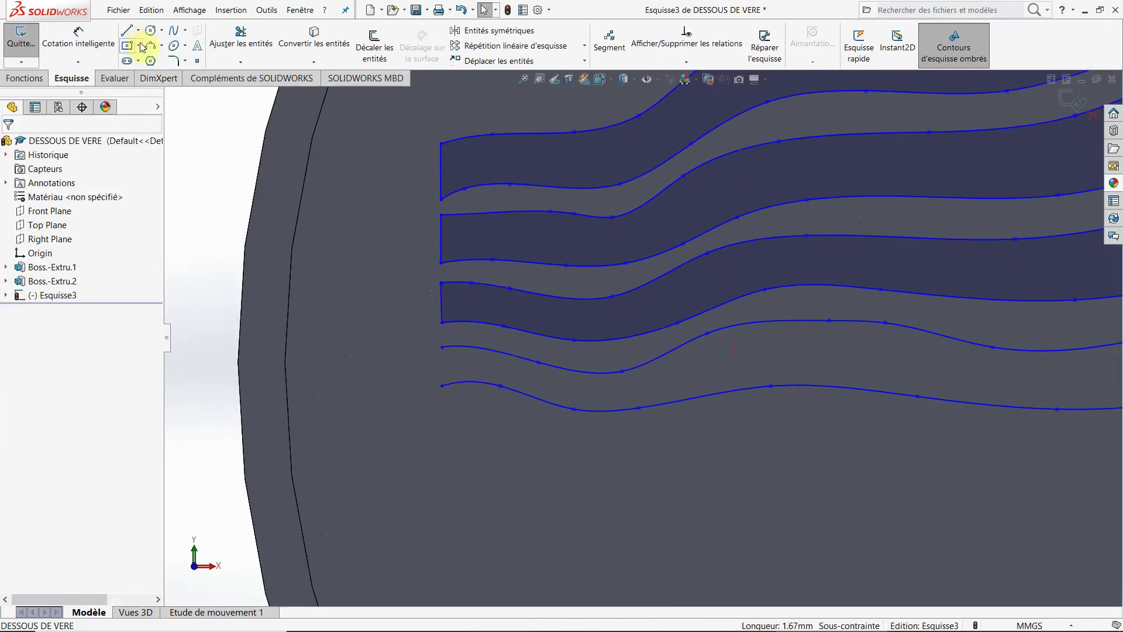
{"action": "left_click", "coordinate": [128, 32]}
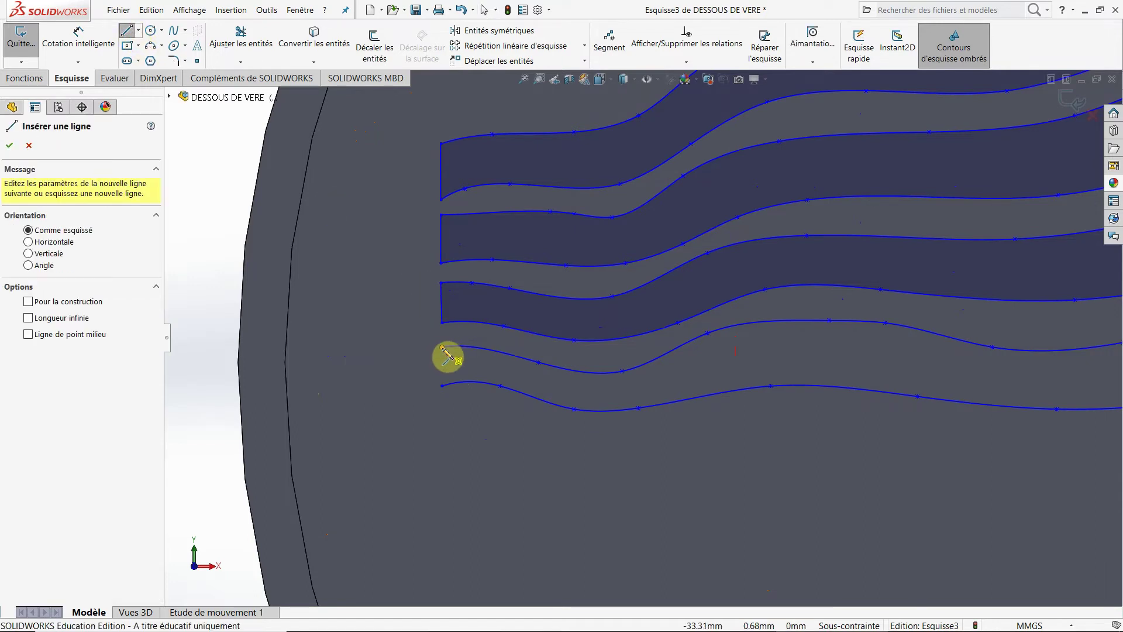
{"action": "mouse_move", "coordinate": [441, 347]}
{"action": "left_mouse_down"}
{"action": "mouse_move", "coordinate": [445, 395]}
{"action": "mouse_move", "coordinate": [441, 385]}
{"action": "left_mouse_up"}
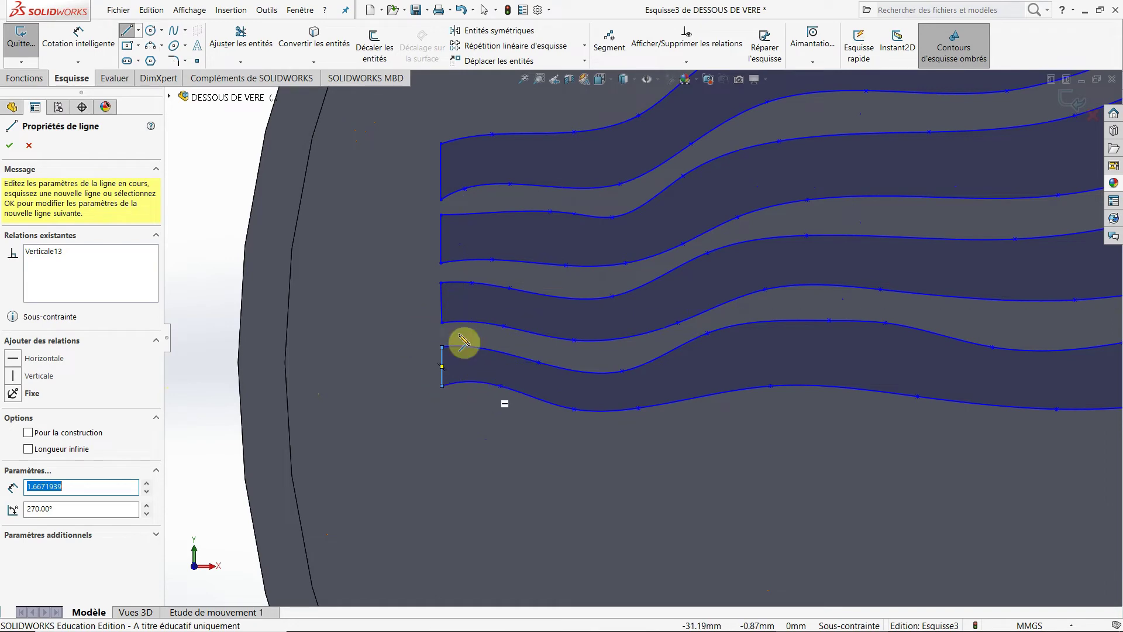
{"action": "scroll", "coordinate": [431, 377], "scroll_direction": "up", "scroll_amount": 5}
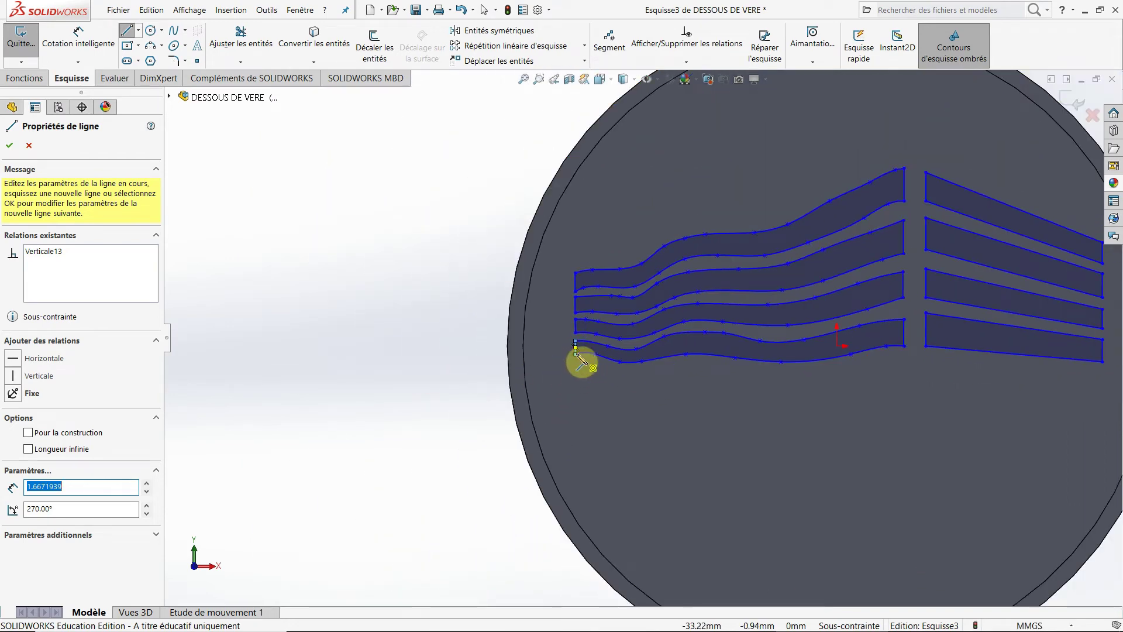
{"action": "left_click", "coordinate": [8, 145]}
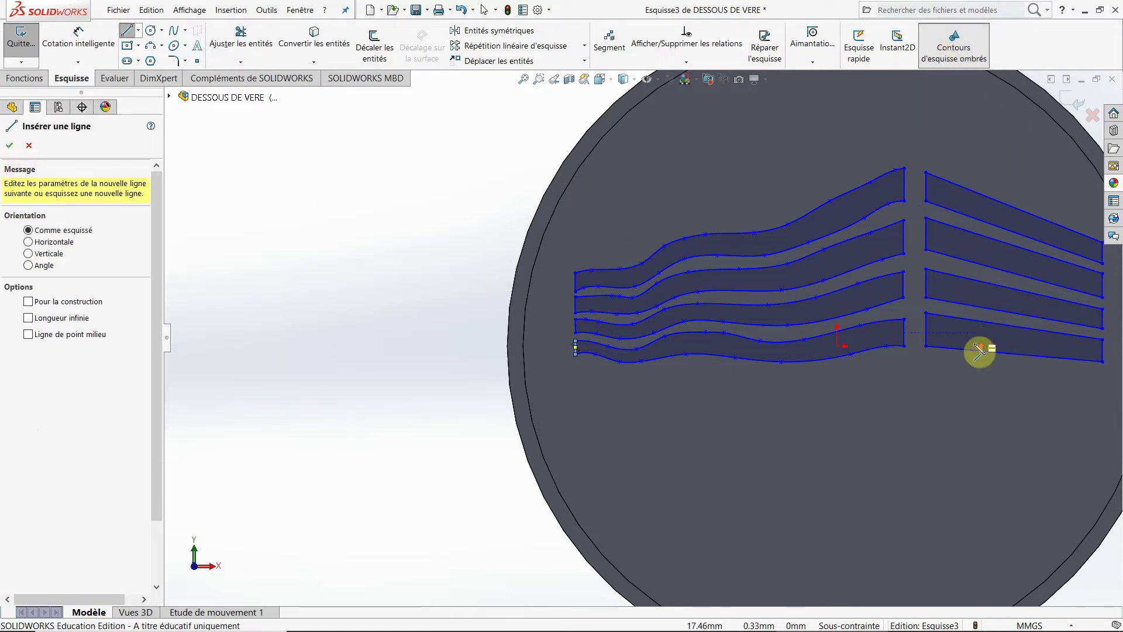
{"action": "scroll", "coordinate": [980, 352], "scroll_direction": "up", "scroll_amount": 2}
{"action": "scroll", "coordinate": [950, 334], "scroll_direction": "down", "scroll_amount": 2}
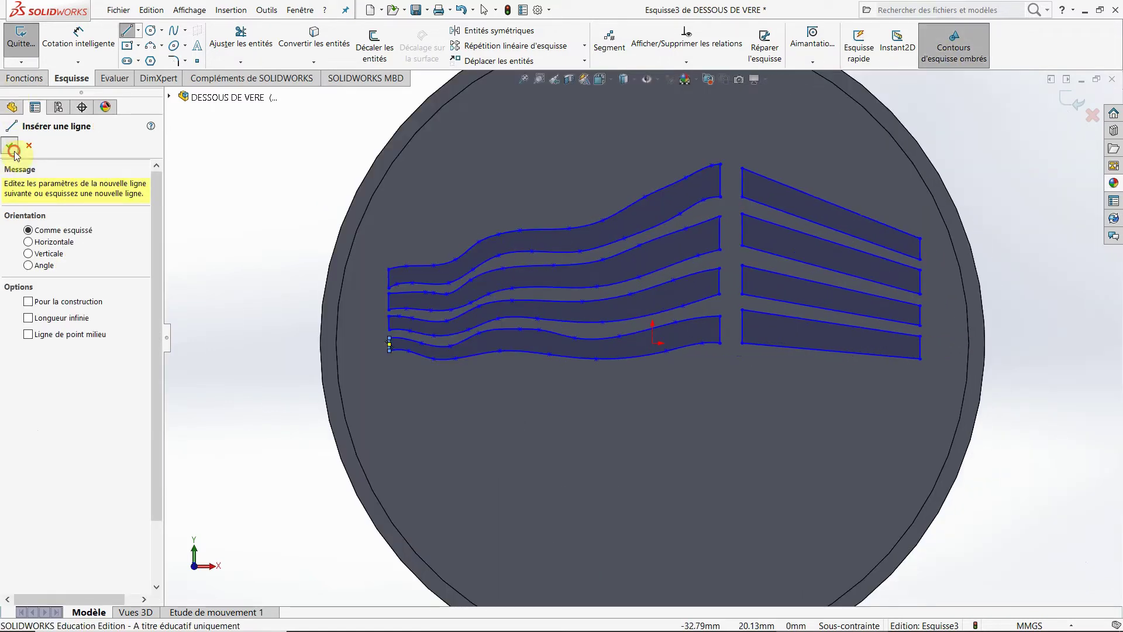
{"action": "left_click", "coordinate": [13, 151]}
Cut-extrude the traced wave and band outlines into the coaster's face to a blind depth of 1.5 mm
{"action": "key", "text": "f"}
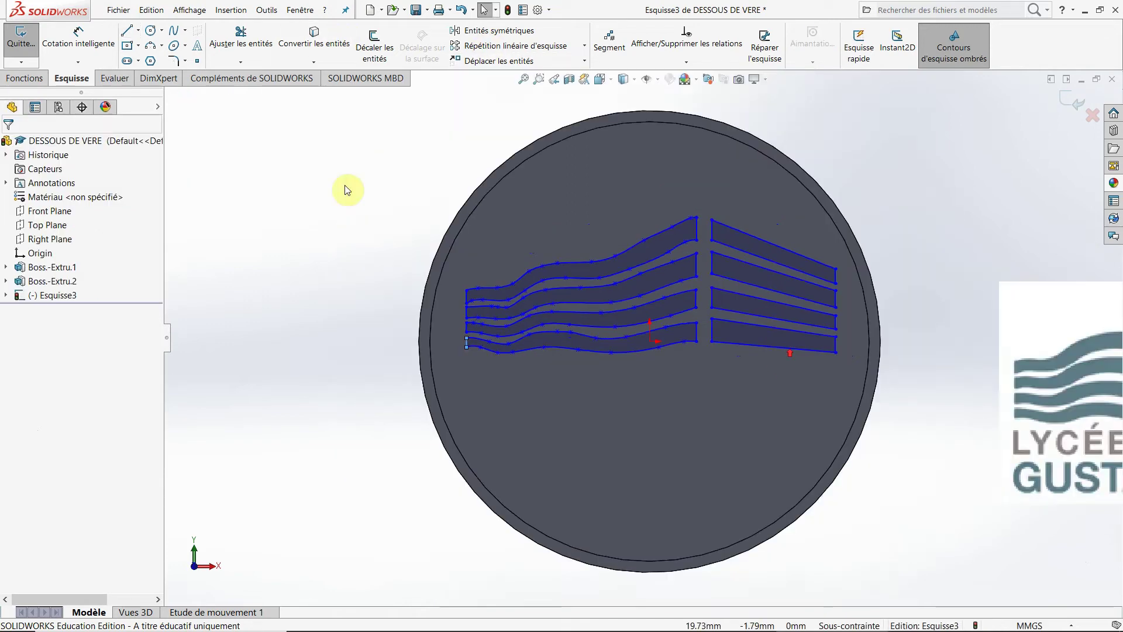
{"action": "left_click", "coordinate": [26, 79]}
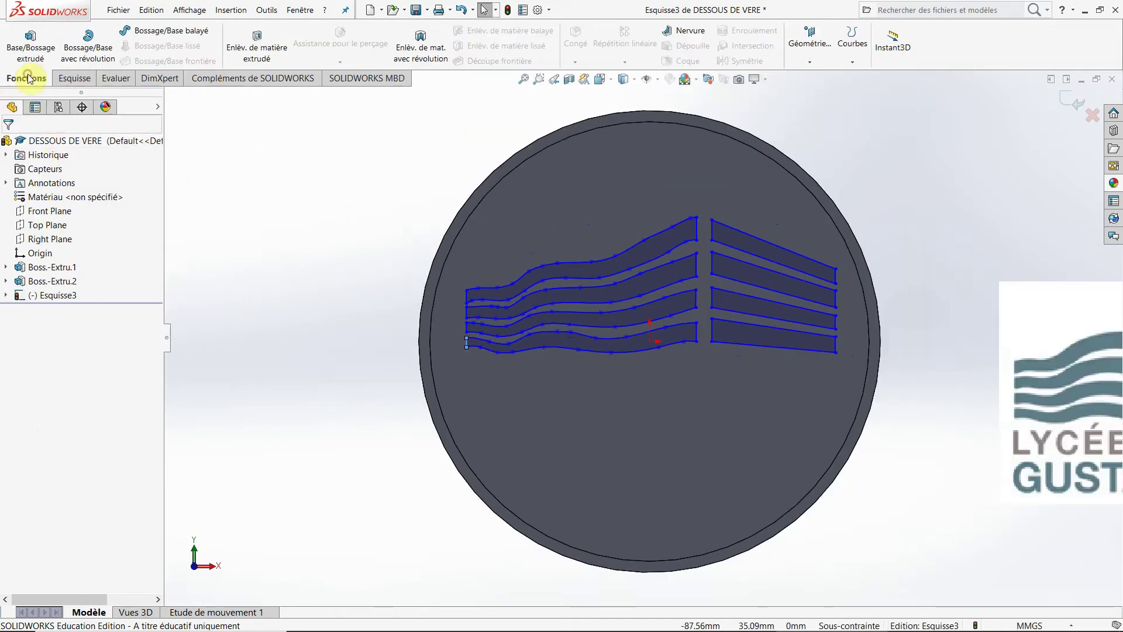
{"action": "left_click", "coordinate": [257, 43]}
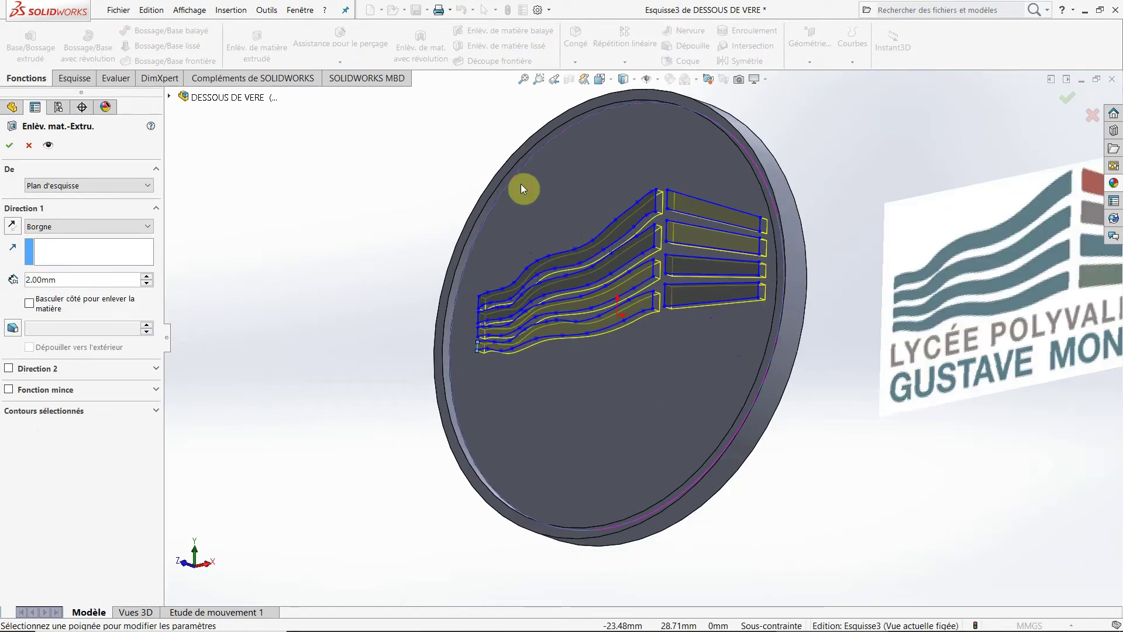
{"action": "middle_click_drag", "start_coordinate": [520, 184], "coordinate": [601, 275]}
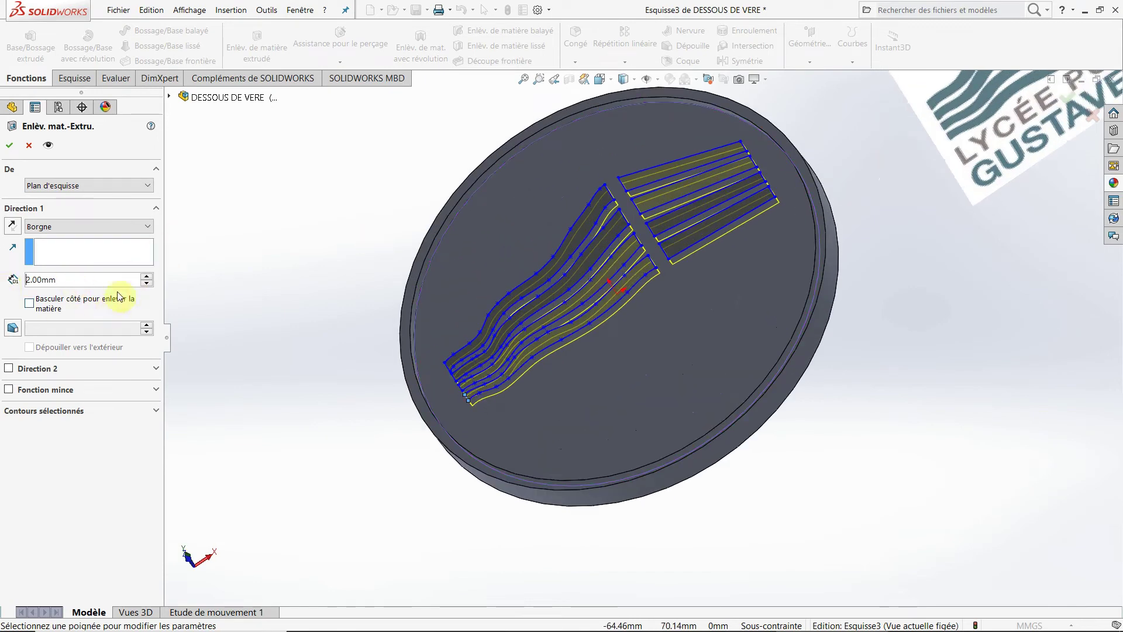
{"action": "type", "text": "1.5"}
{"action": "left_click", "coordinate": [9, 145]}
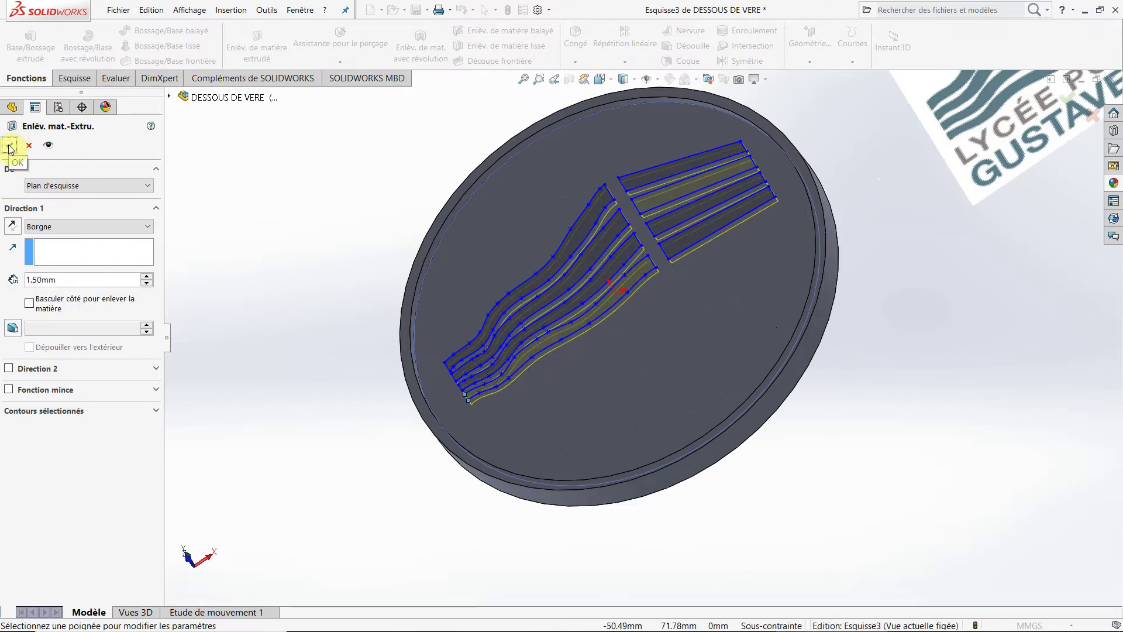
Complete the 1.5 mm cut-extrude of the logo and open a new sketch on the coaster's recessed face, viewed square-on
{"action": "left_click", "coordinate": [9, 145]}
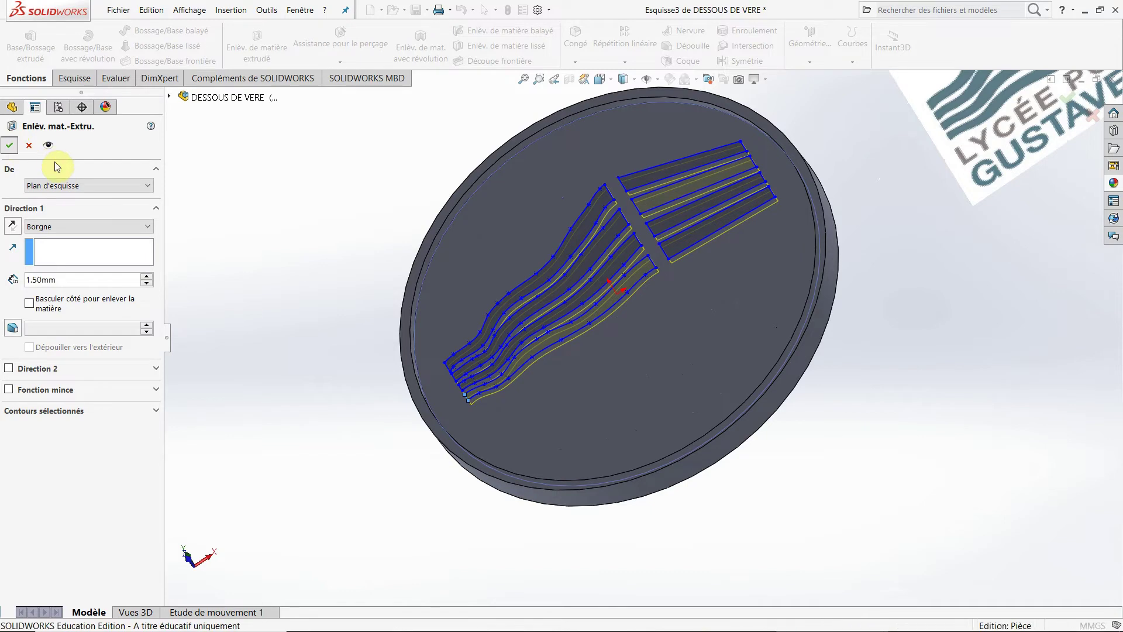
{"action": "middle_click_drag", "start_coordinate": [596, 430], "coordinate": [672, 394]}
{"action": "left_click", "coordinate": [671, 394]}
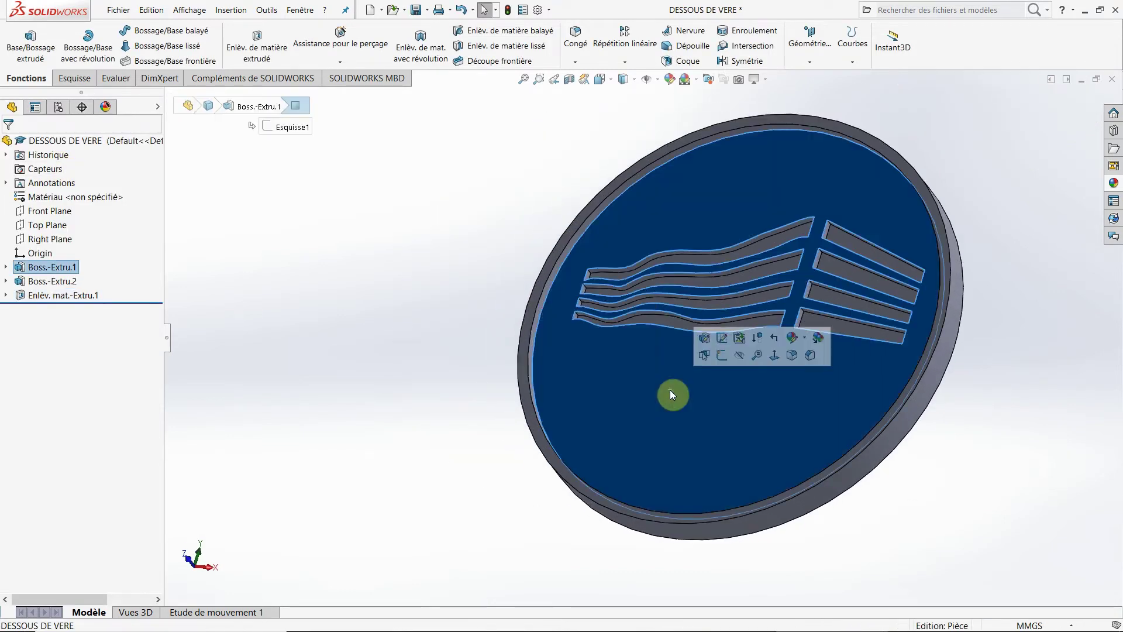
{"action": "key", "text": "space"}
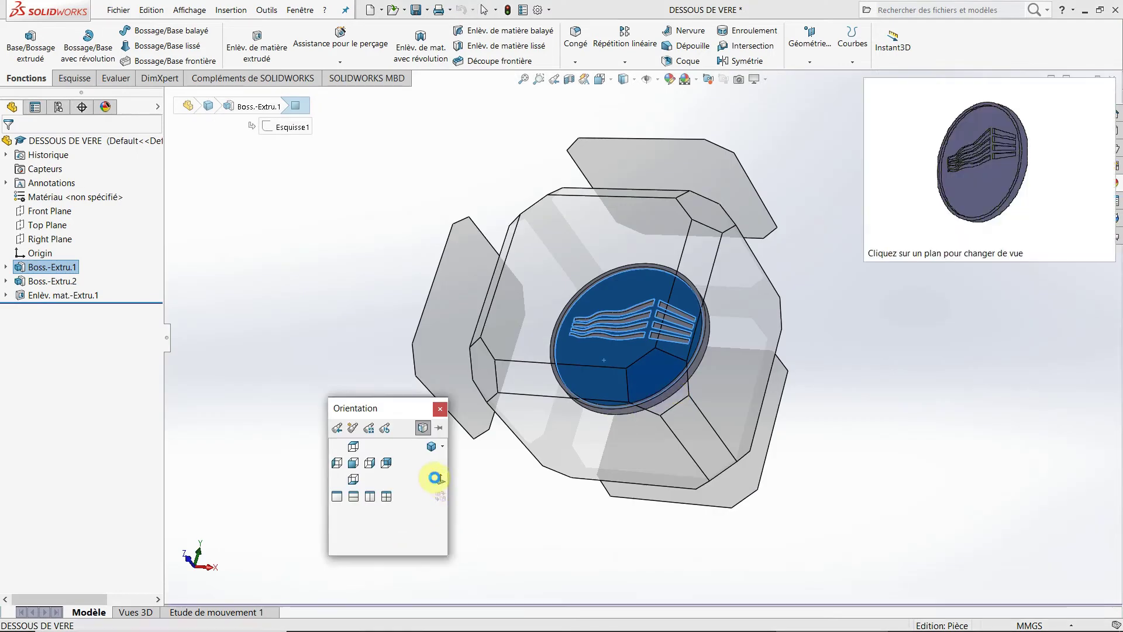
{"action": "left_click", "coordinate": [435, 478]}
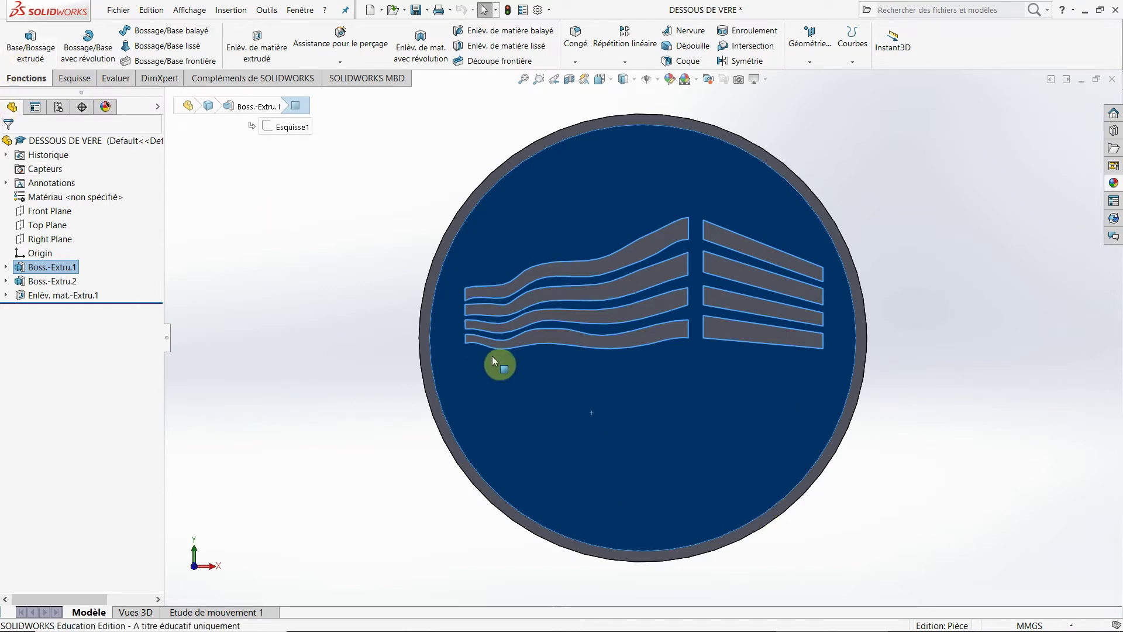
{"action": "left_click", "coordinate": [75, 78]}
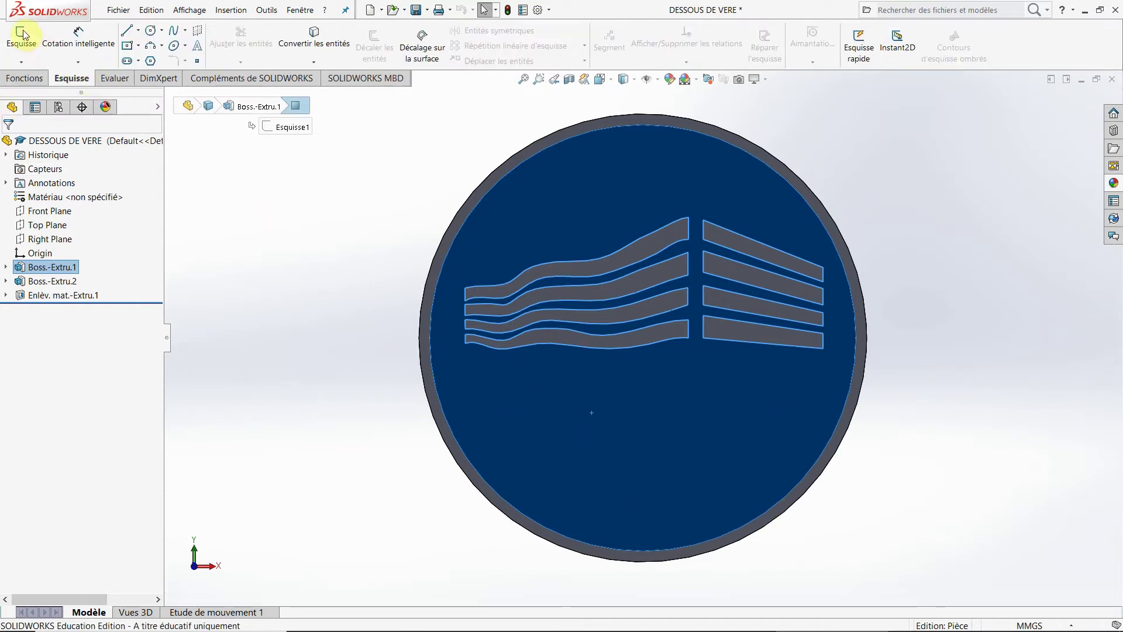
{"action": "left_click", "coordinate": [21, 35]}
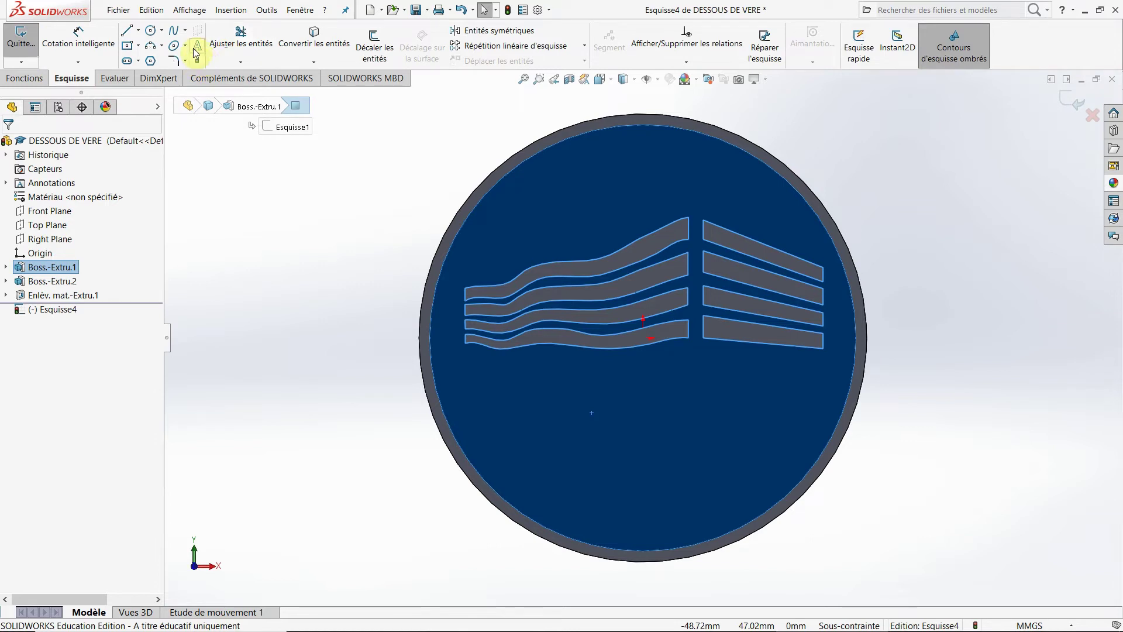
Sketch a horizontal construction line about 65 mm long on the coaster's face, centred below the engraved logo
{"action": "left_click", "coordinate": [138, 30]}
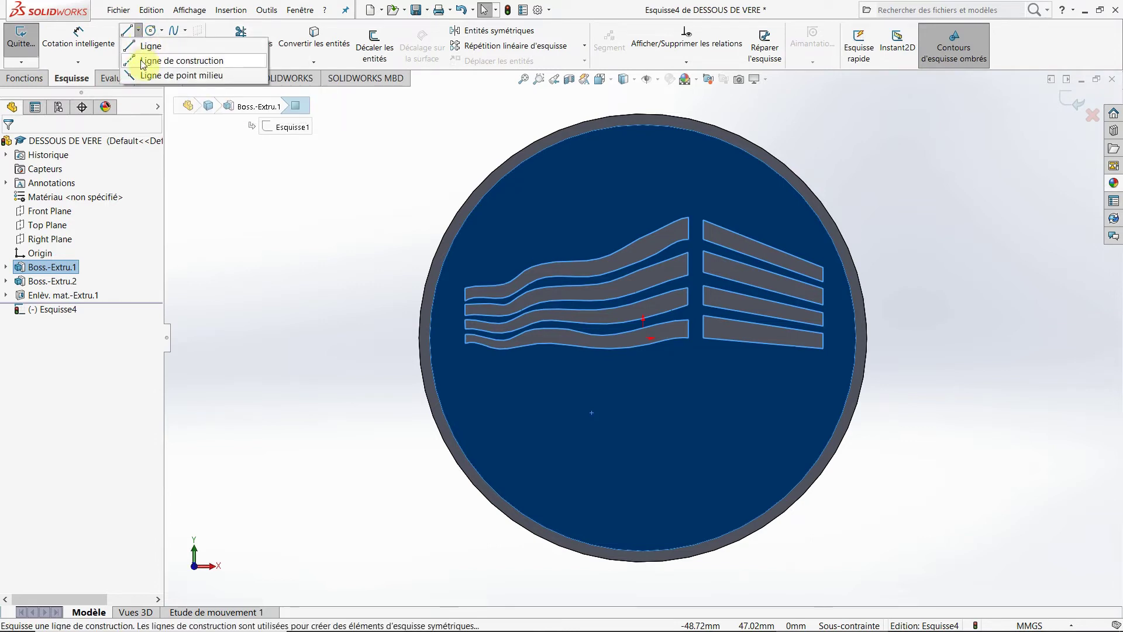
{"action": "left_click", "coordinate": [142, 61]}
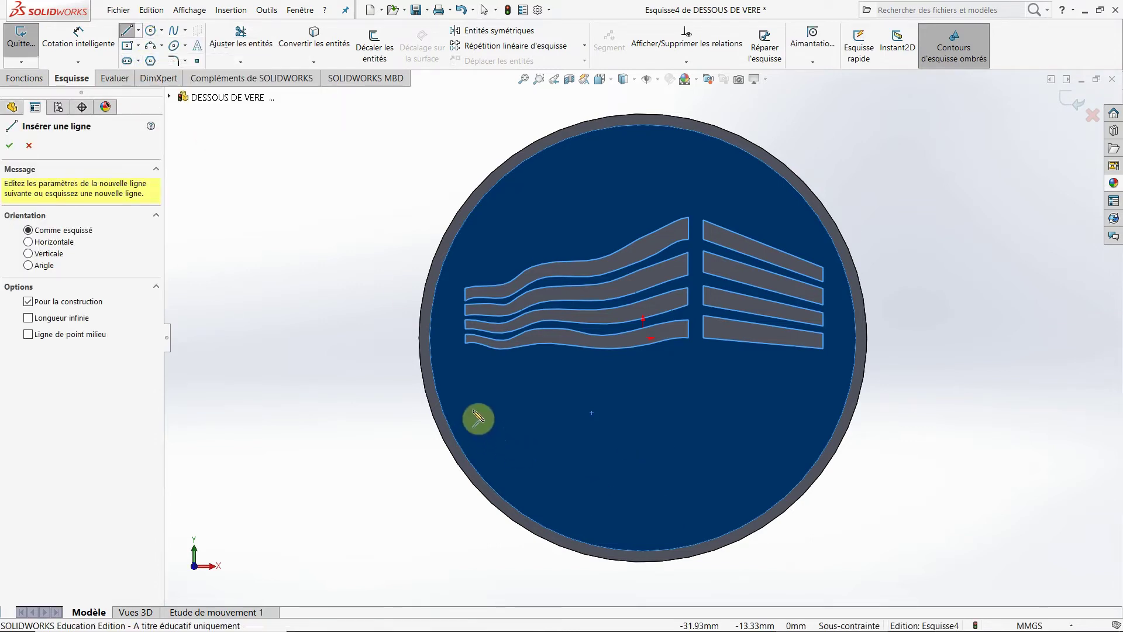
{"action": "left_click_drag", "start_coordinate": [467, 416], "coordinate": [817, 416]}
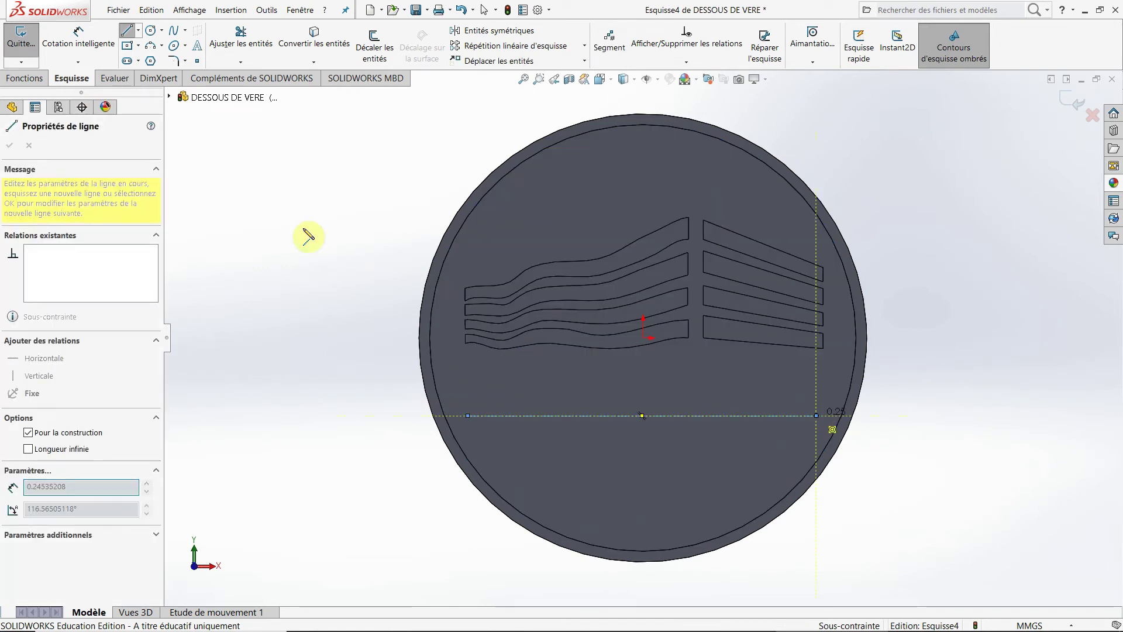
{"action": "left_click", "coordinate": [138, 30]}
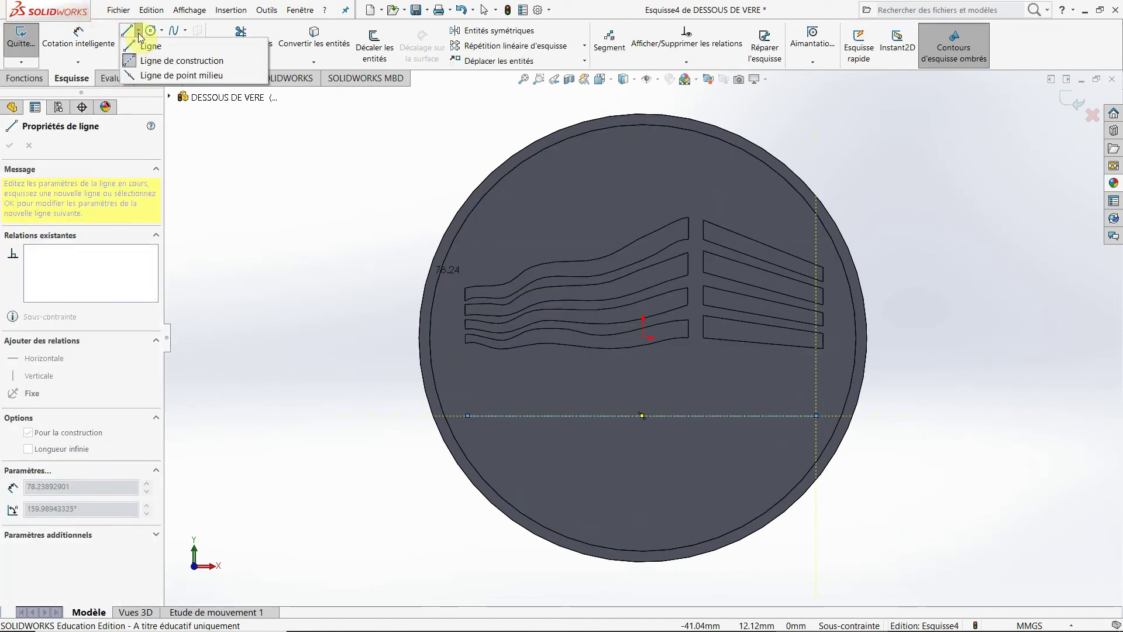
{"action": "mouse_move", "coordinate": [138, 61]}
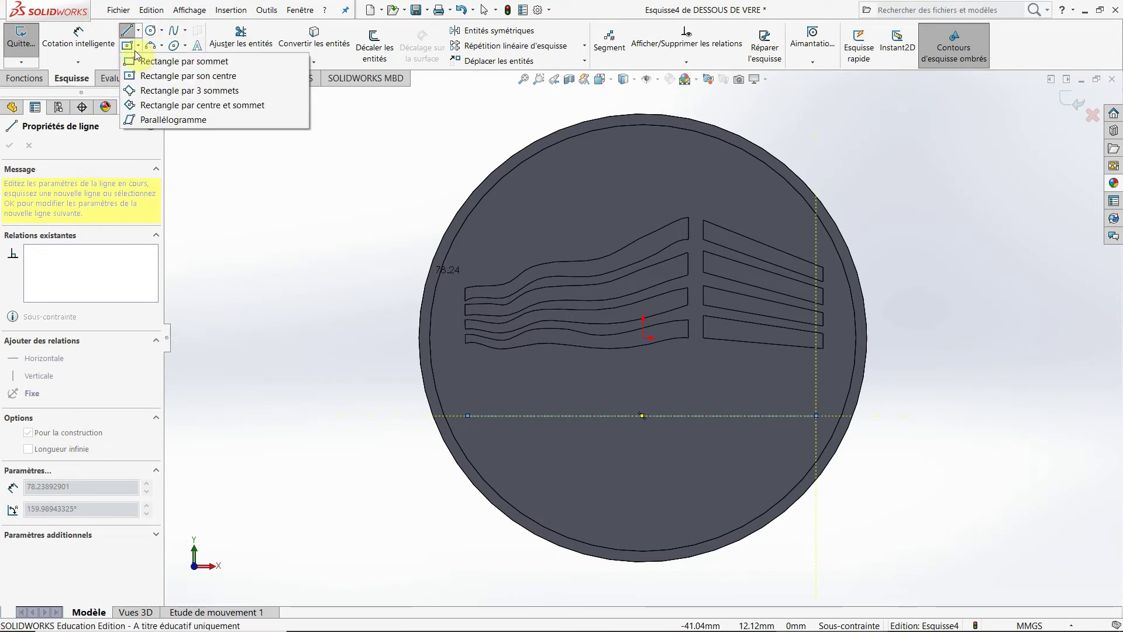
{"action": "mouse_move", "coordinate": [151, 40]}
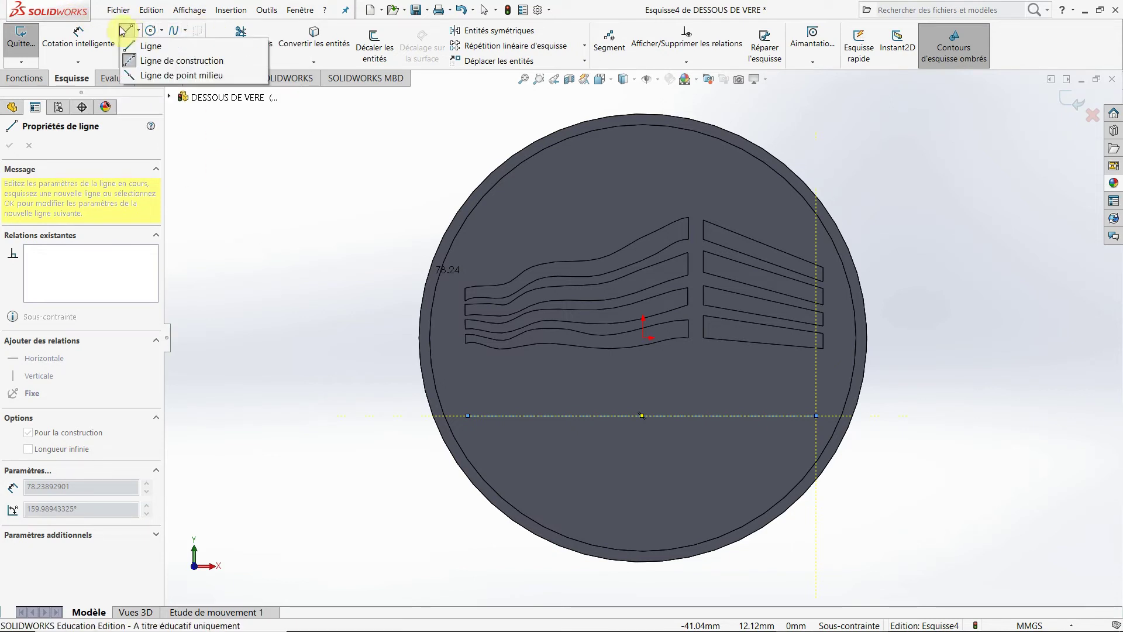
{"action": "left_click", "coordinate": [258, 212]}
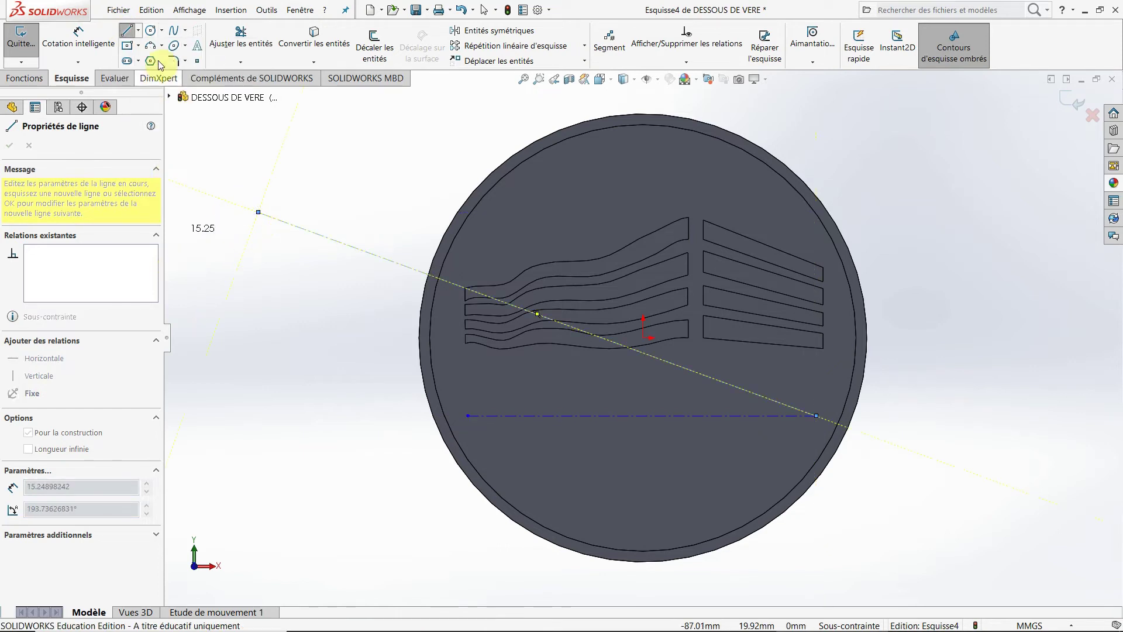
{"action": "left_click", "coordinate": [197, 45]}
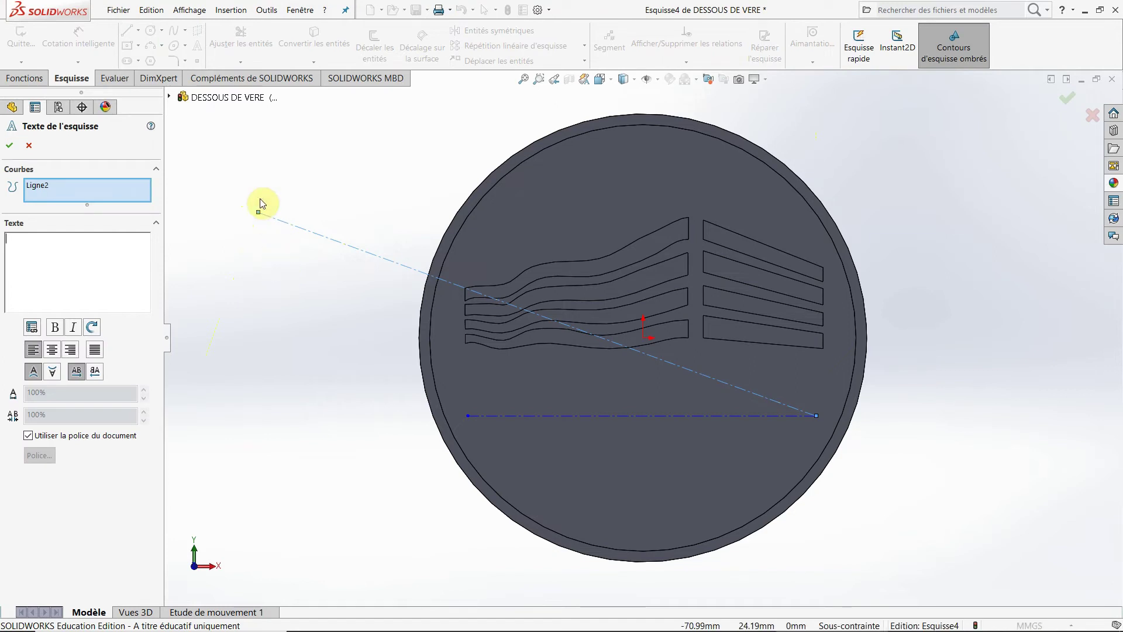
{"action": "left_click", "coordinate": [27, 144]}
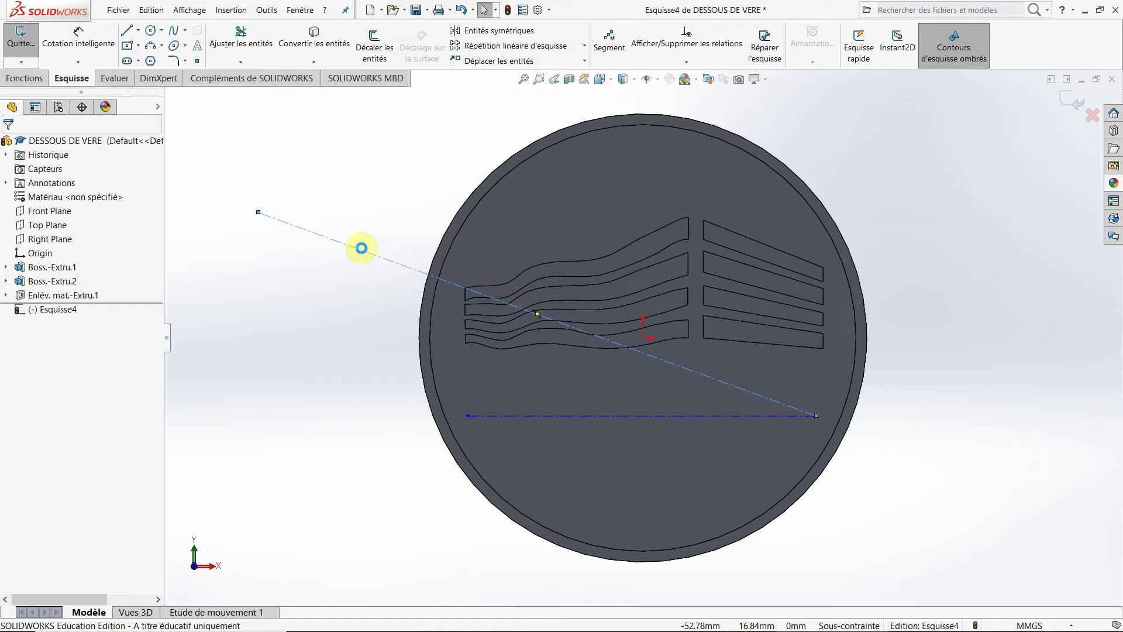
{"action": "key", "text": "Delete"}
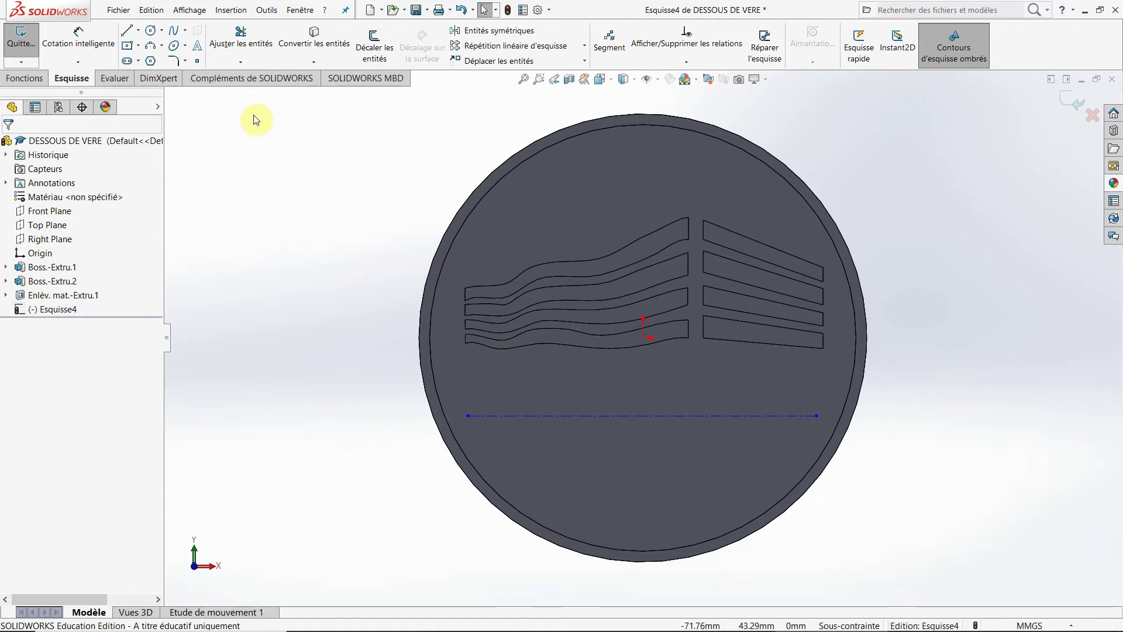
Add the sketch text "LYCEE POLYVALENT" in capitals along the construction line below the logo
{"action": "left_click", "coordinate": [197, 47]}
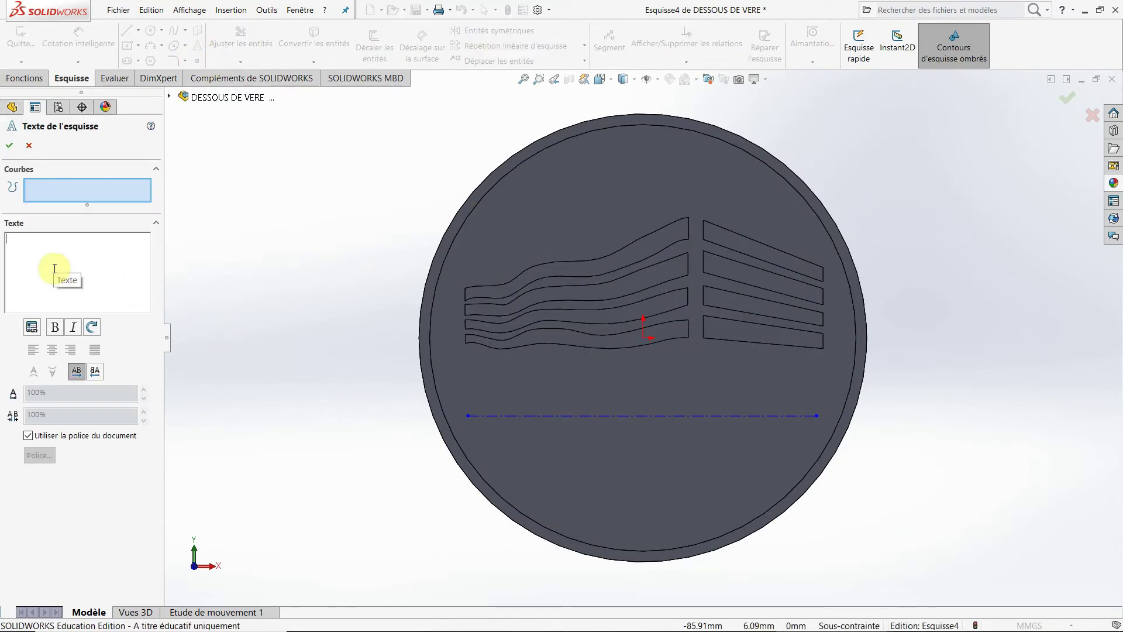
{"action": "type", "text": "lycee polyvalent"}
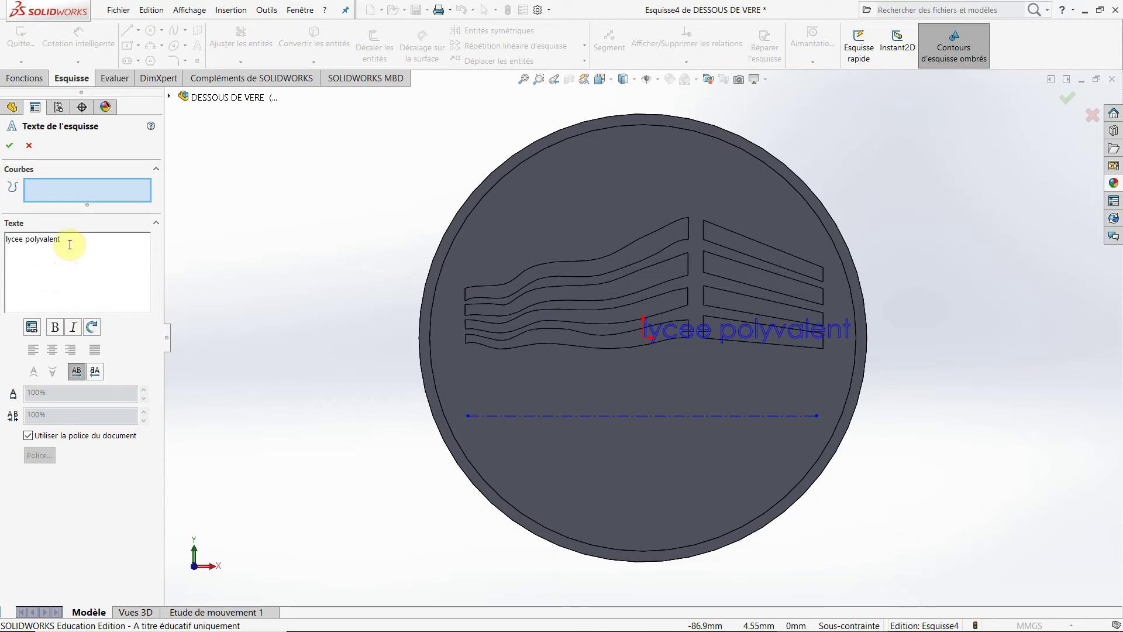
{"action": "left_click_drag", "start_coordinate": [67, 243], "coordinate": [2, 222]}
{"action": "key", "text": "Delete"}
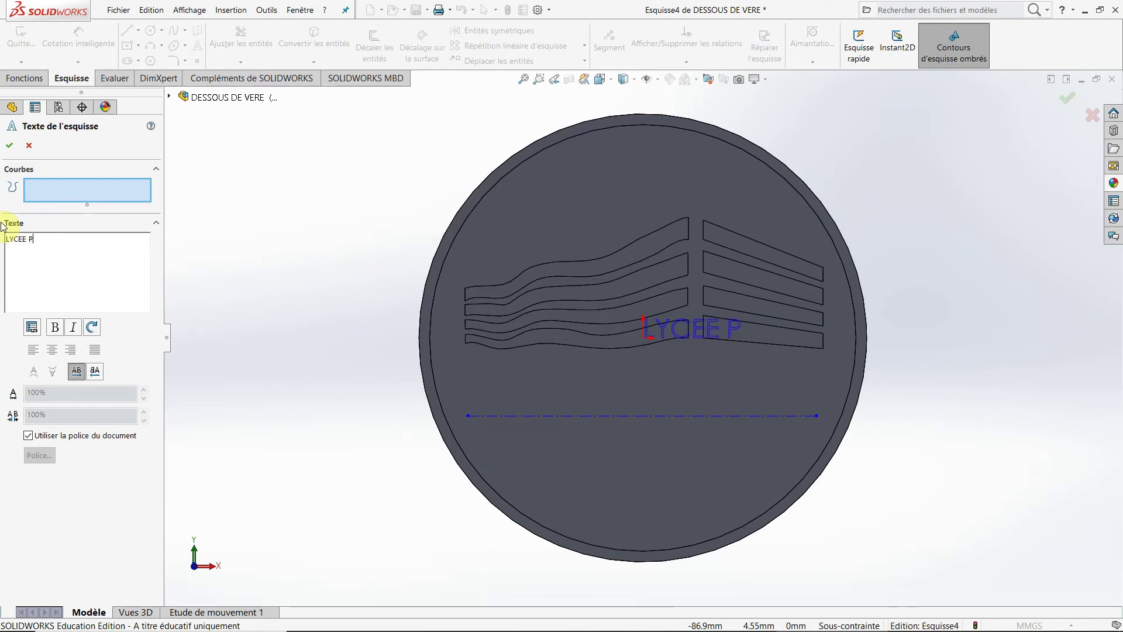
{"action": "type", "text": "LYCEE POLYVALENT"}
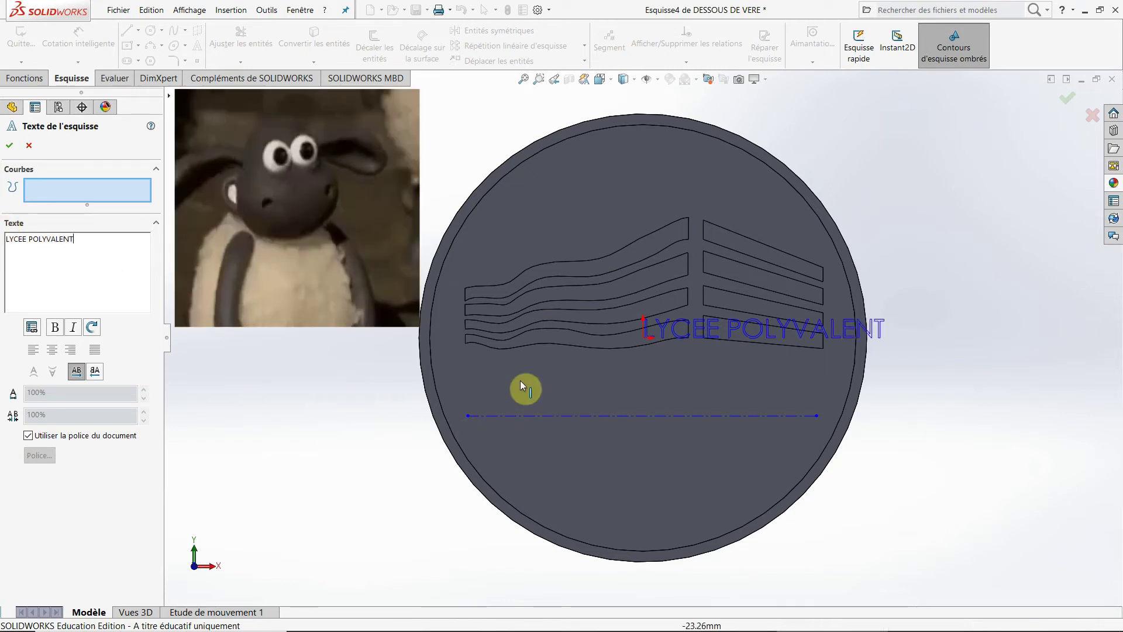
{"action": "left_click", "coordinate": [492, 416]}
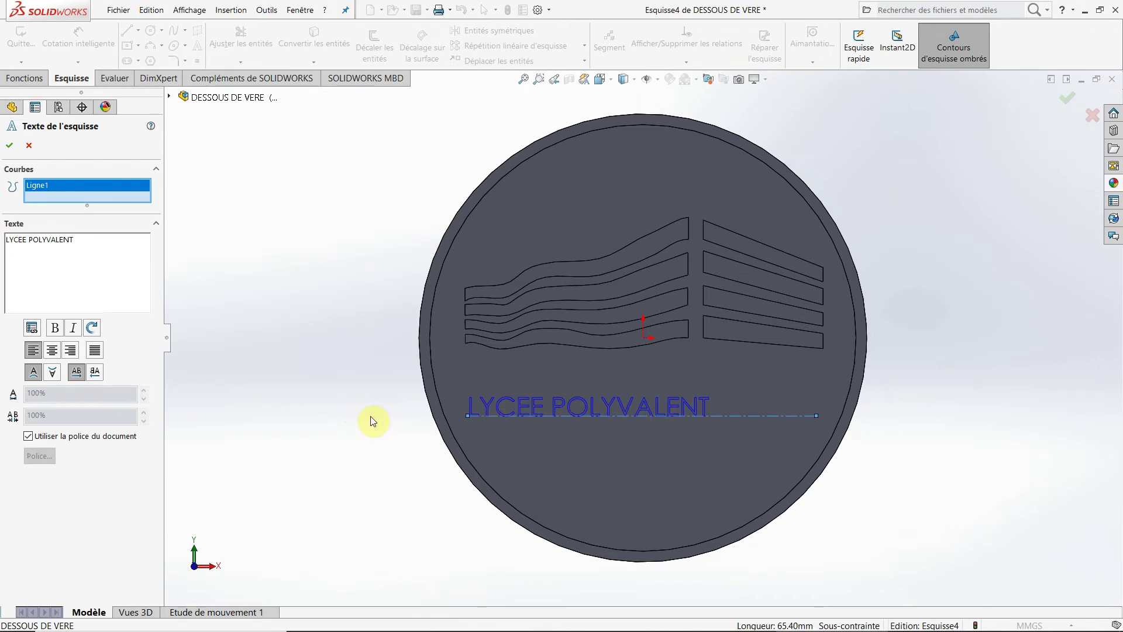
Override the document font for the "LYCEE POLYVALENT" text with bold (Gras) Century Gothic at 20 points and accept the text
{"action": "left_click", "coordinate": [35, 439]}
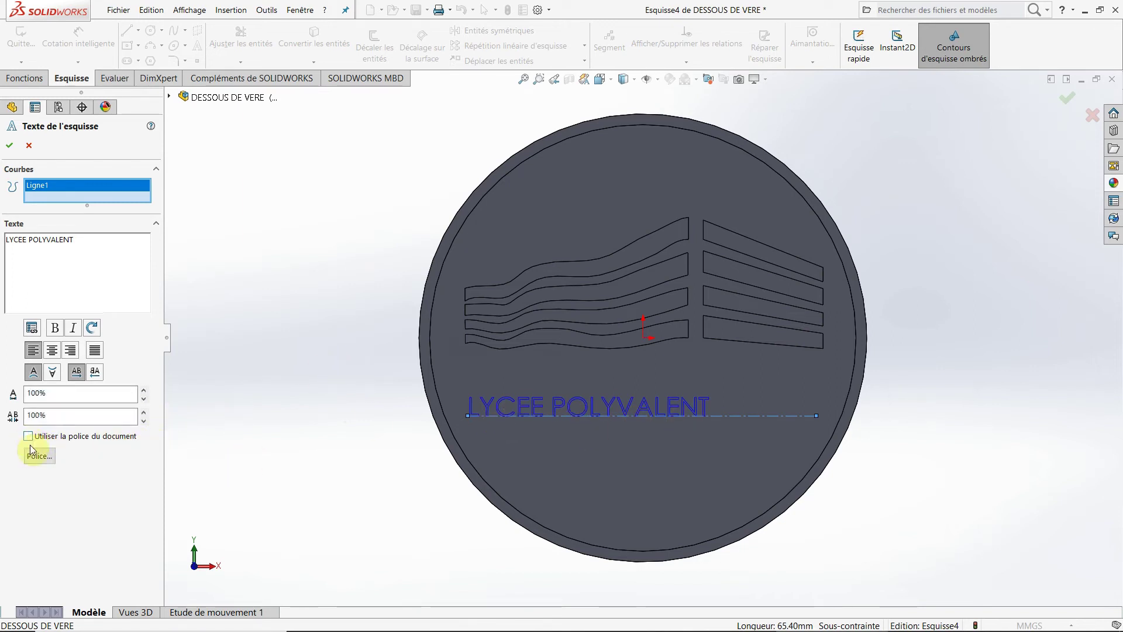
{"action": "left_click", "coordinate": [40, 455]}
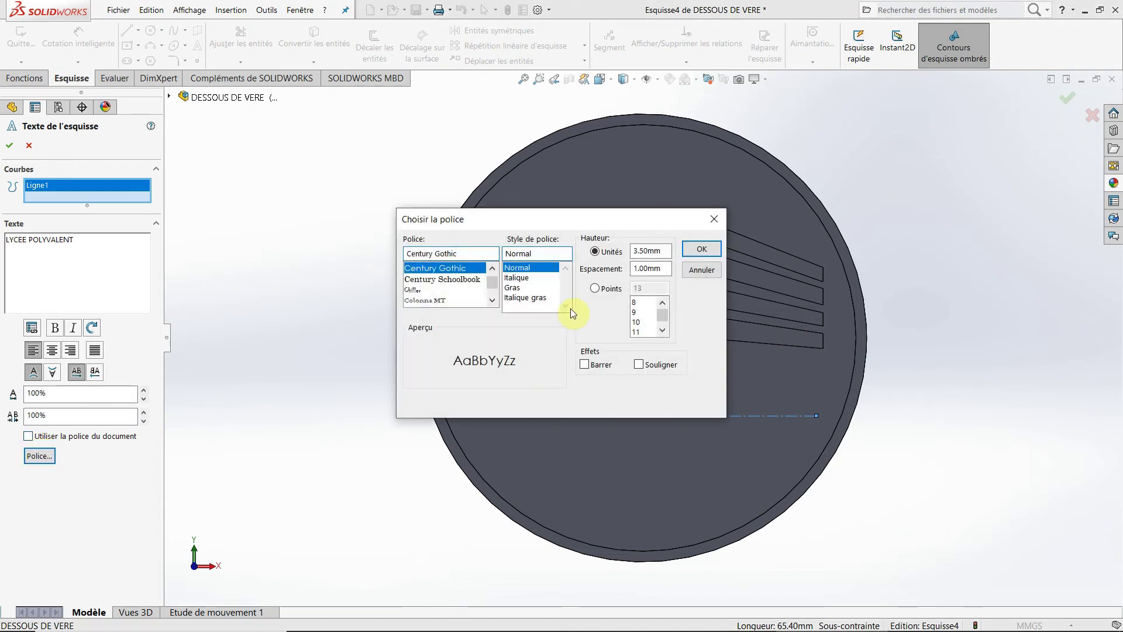
{"action": "left_click", "coordinate": [618, 292]}
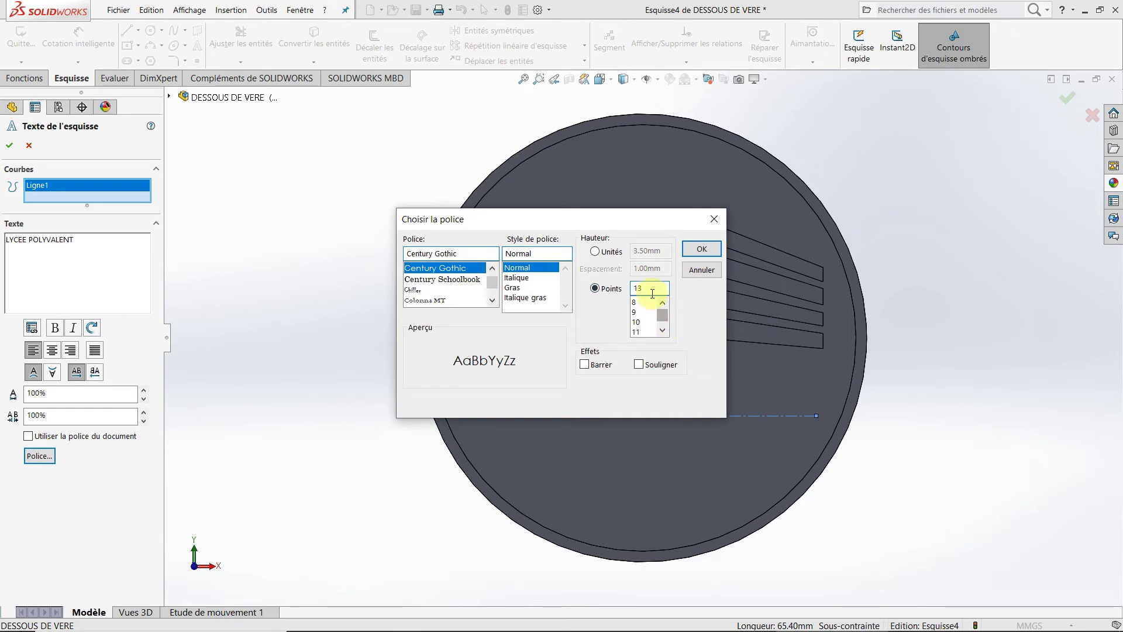
{"action": "left_click", "coordinate": [663, 331]}
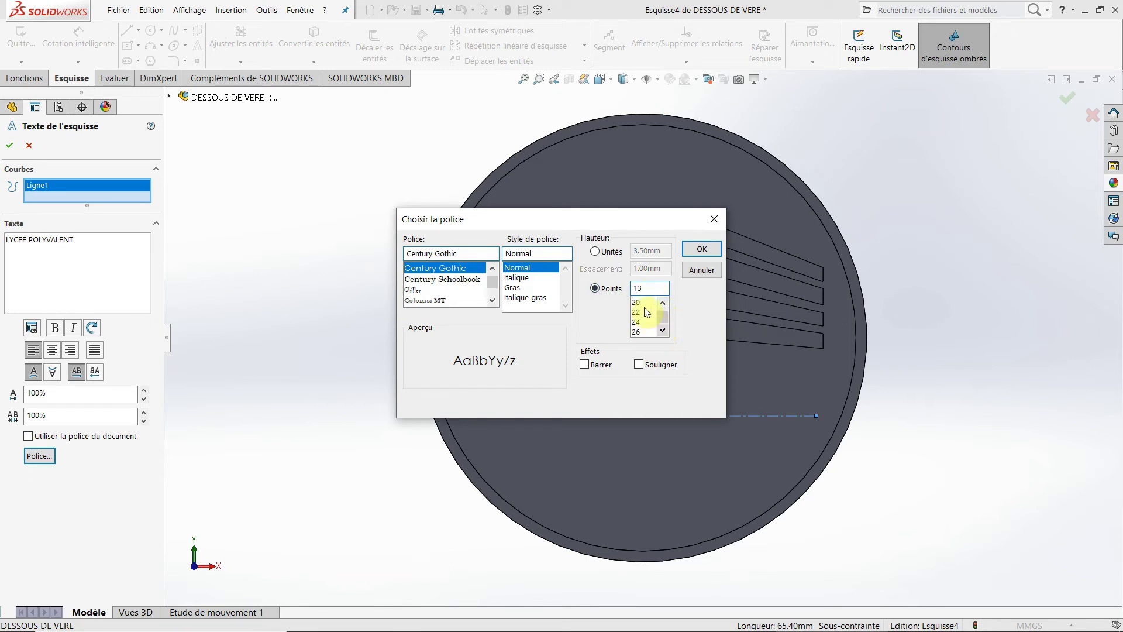
{"action": "left_click", "coordinate": [636, 302]}
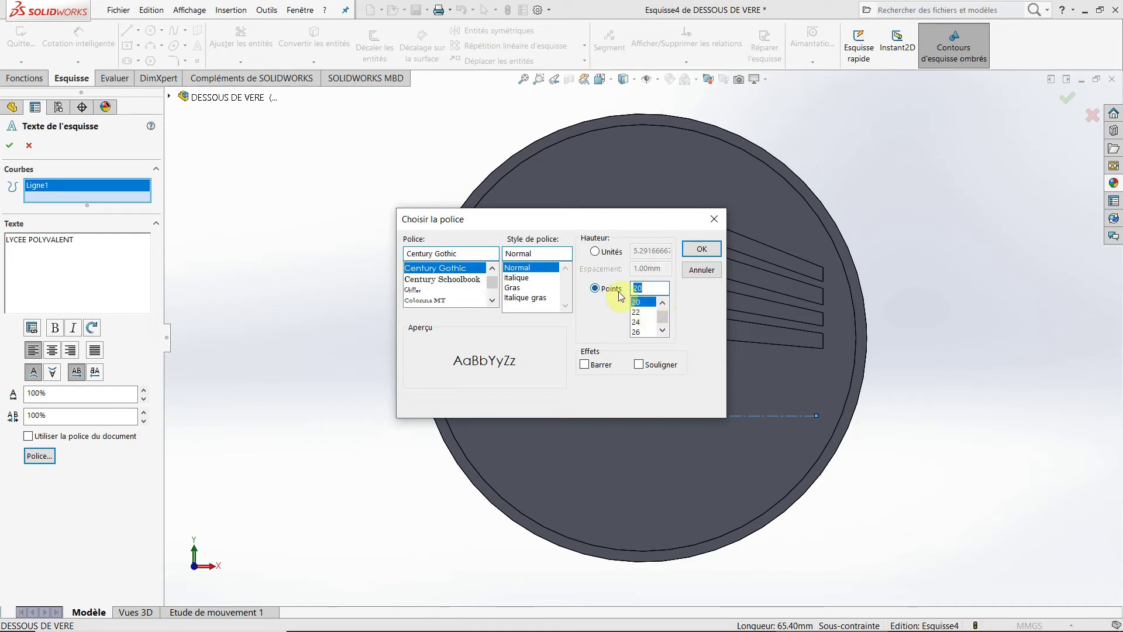
{"action": "left_click", "coordinate": [513, 288]}
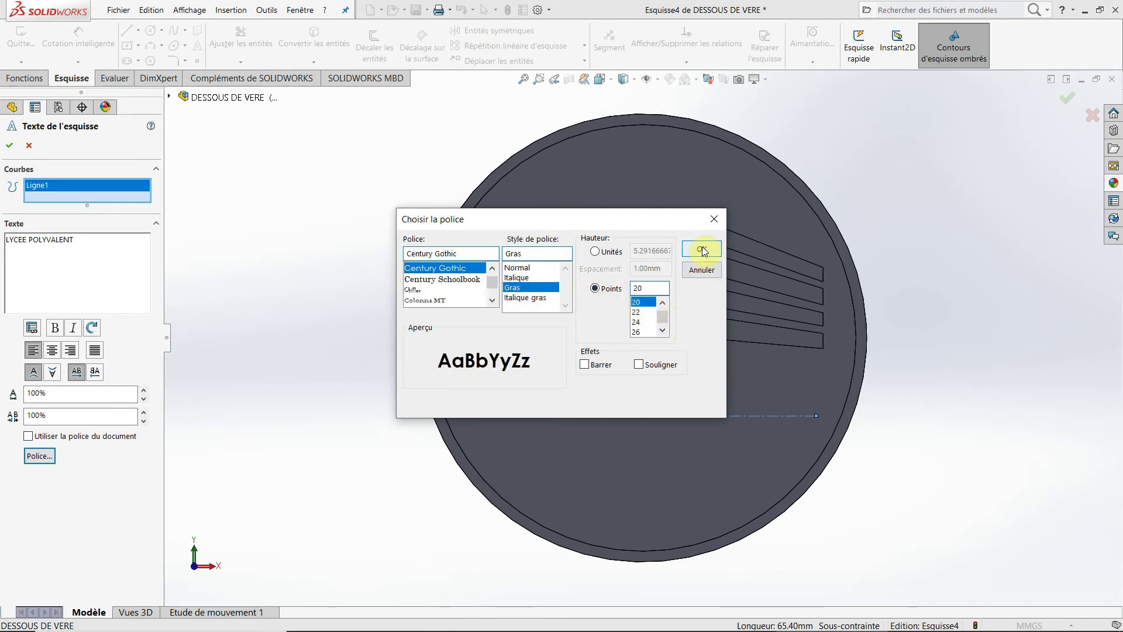
{"action": "left_click", "coordinate": [702, 248]}
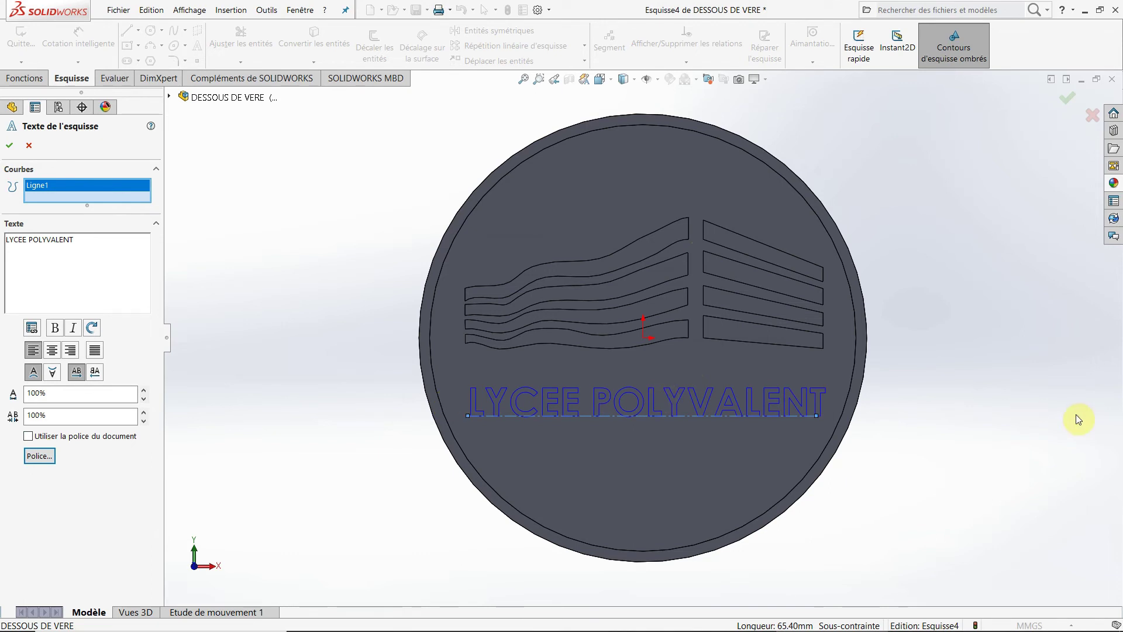
{"action": "left_click", "coordinate": [10, 147]}
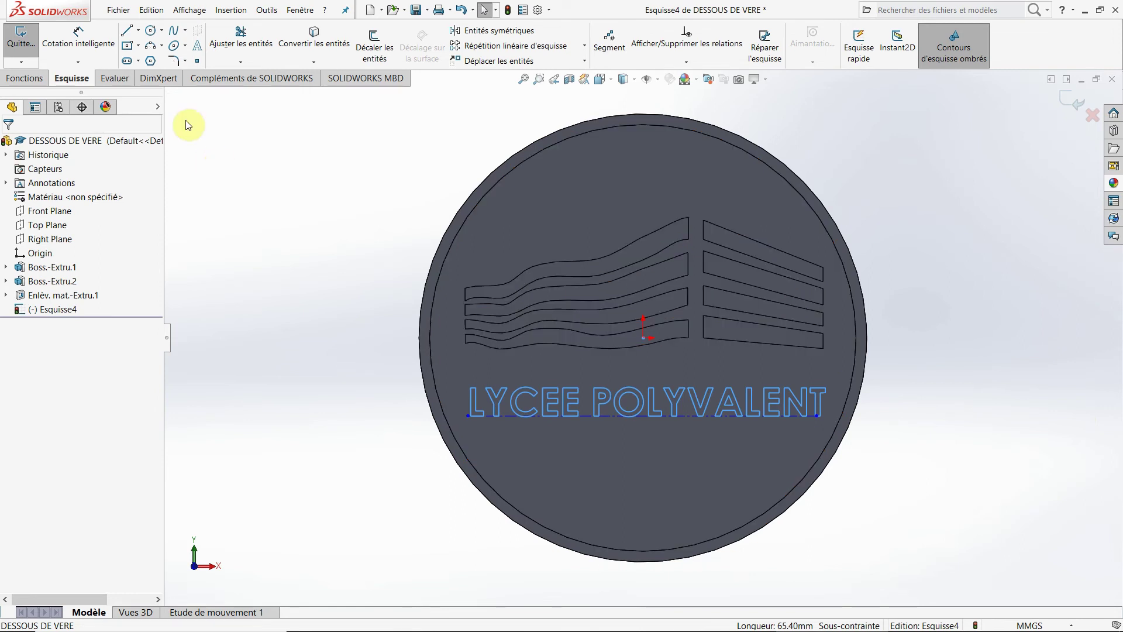
Sketch a second horizontal construction line about 50 mm long, centred below the "LYCEE POLYVALENT" text
{"action": "left_click", "coordinate": [138, 30]}
{"action": "left_click", "coordinate": [176, 60]}
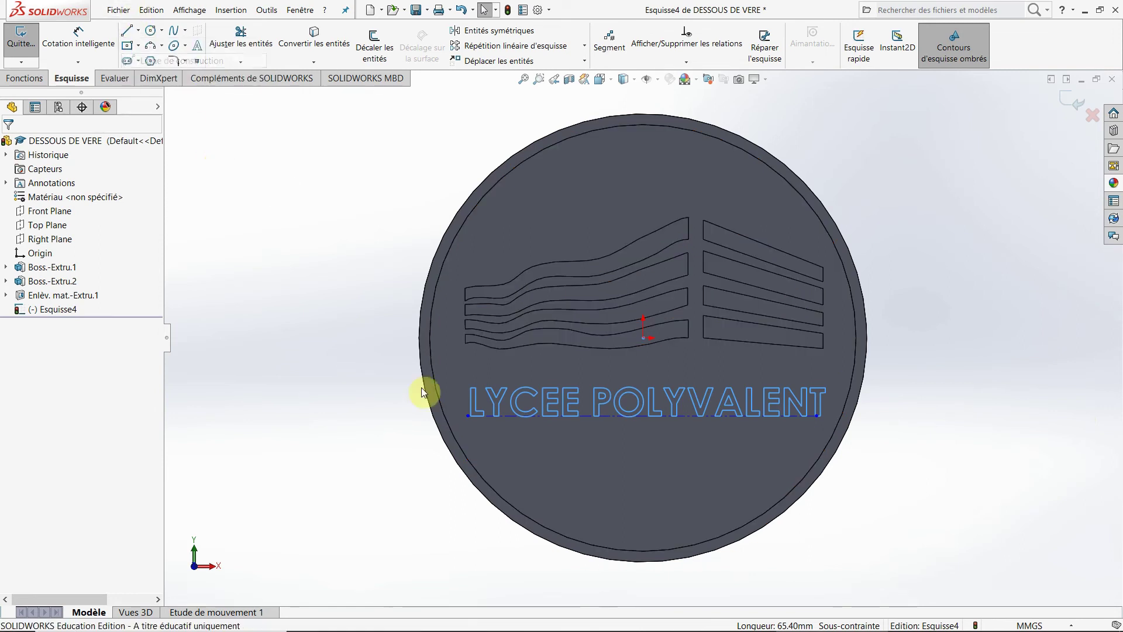
{"action": "left_click", "coordinate": [512, 483]}
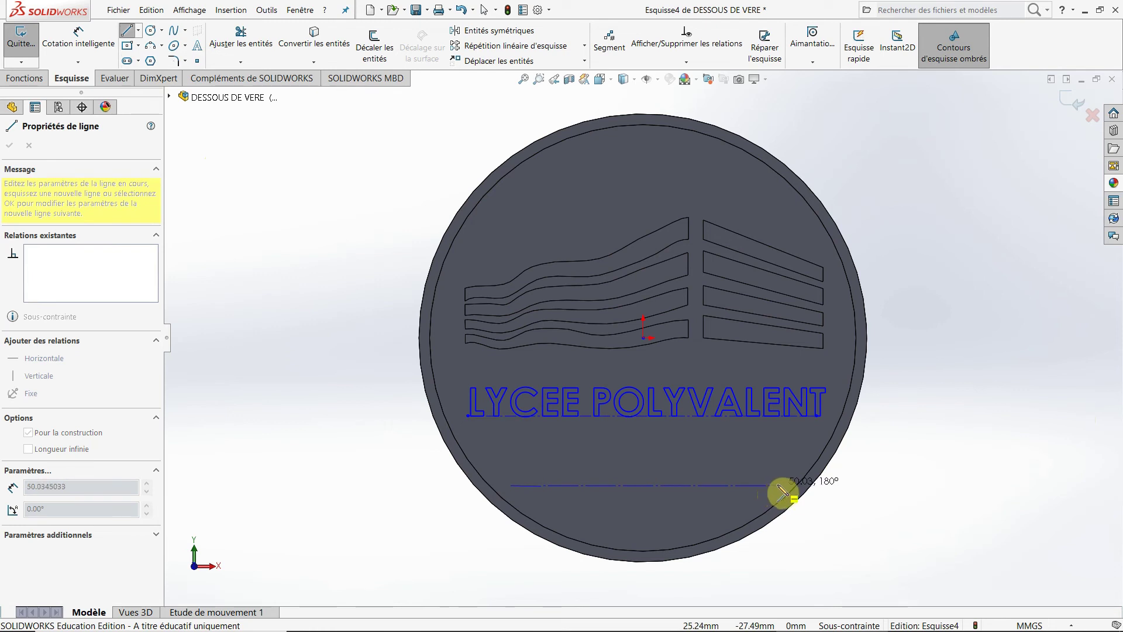
{"action": "left_click", "coordinate": [782, 492]}
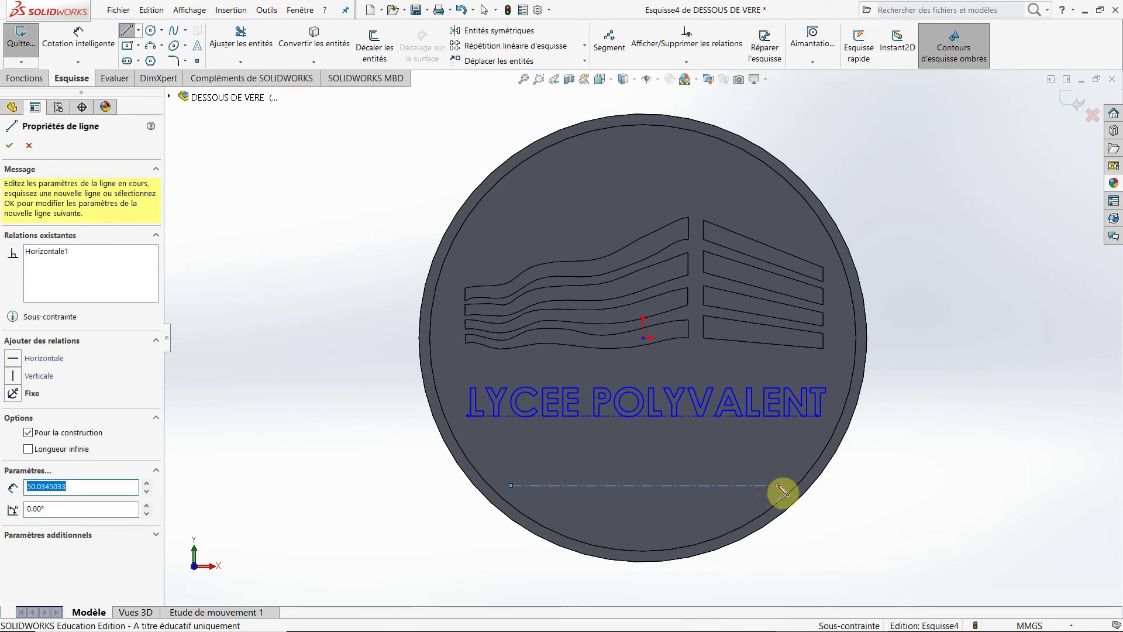
Add the sketch text "GUSTAVE MONOD" in capitals along the second construction line, below "LYCEE POLYVALENT"
{"action": "left_click", "coordinate": [197, 45]}
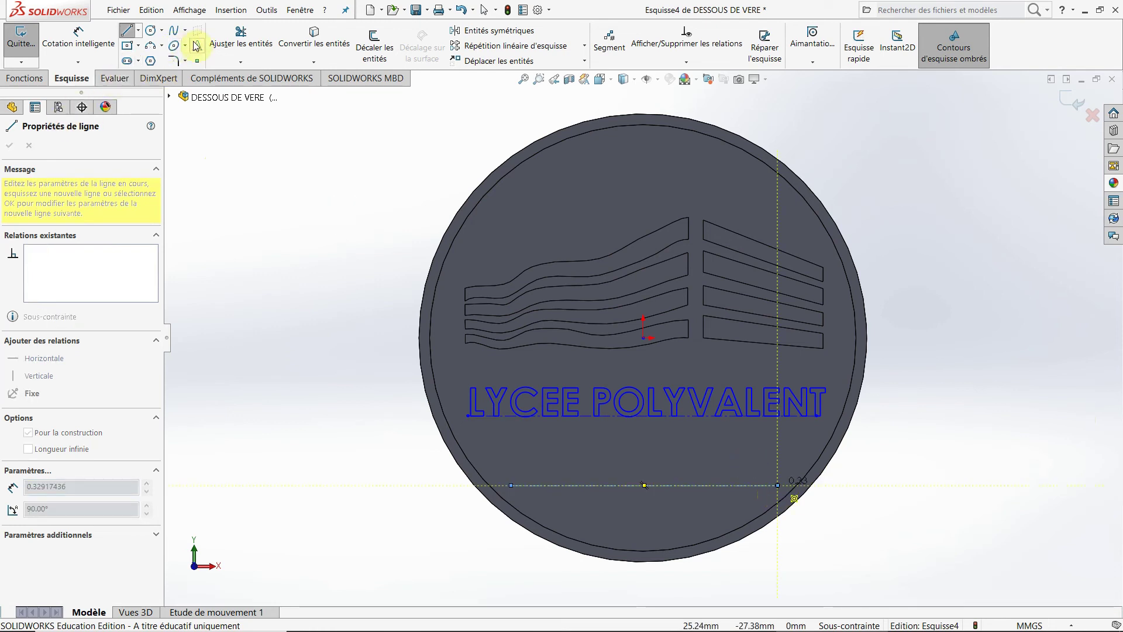
{"action": "left_click", "coordinate": [537, 486]}
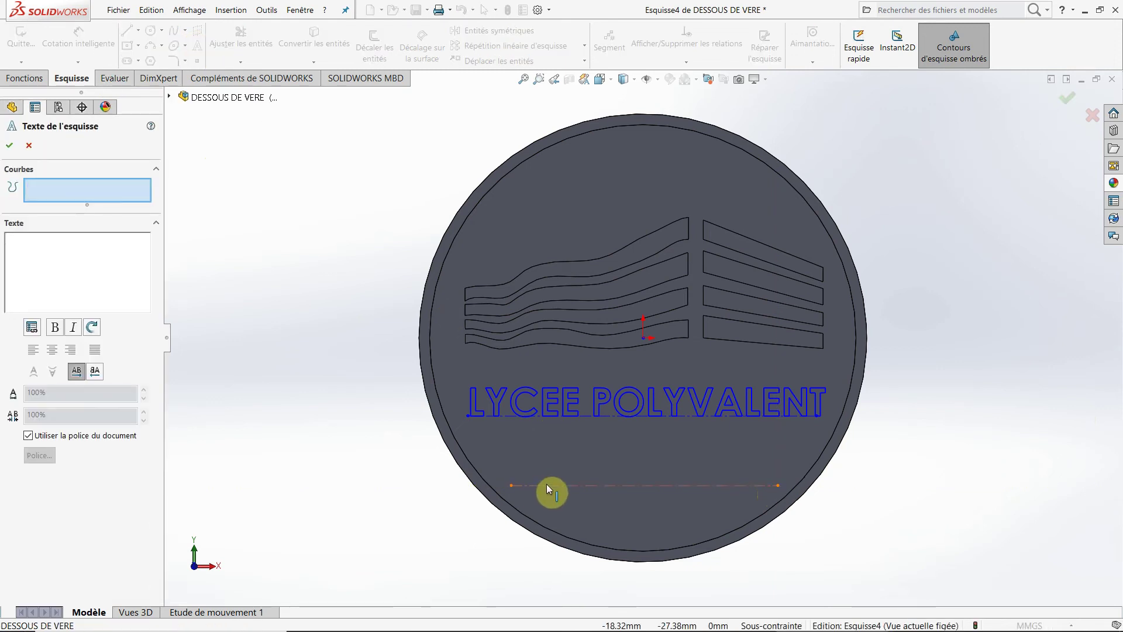
{"action": "left_click", "coordinate": [30, 238]}
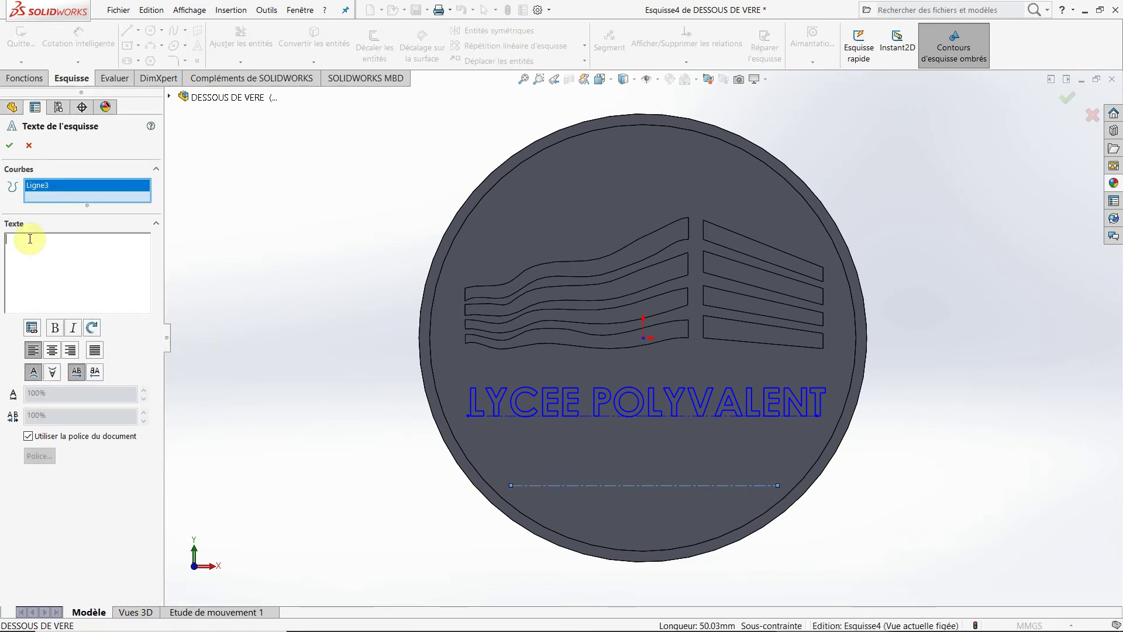
{"action": "type", "text": "gu"}
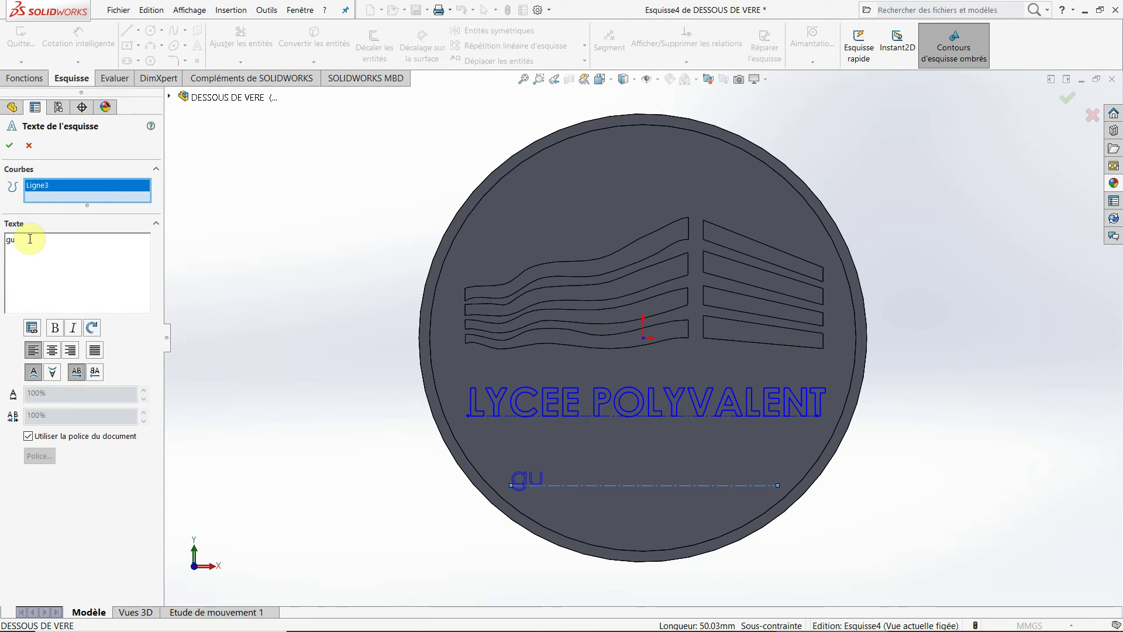
{"action": "key", "text": "BackSpace"}
{"action": "key", "text": "BackSpace"}
{"action": "type", "text": "GUSTAVE MONOD"}
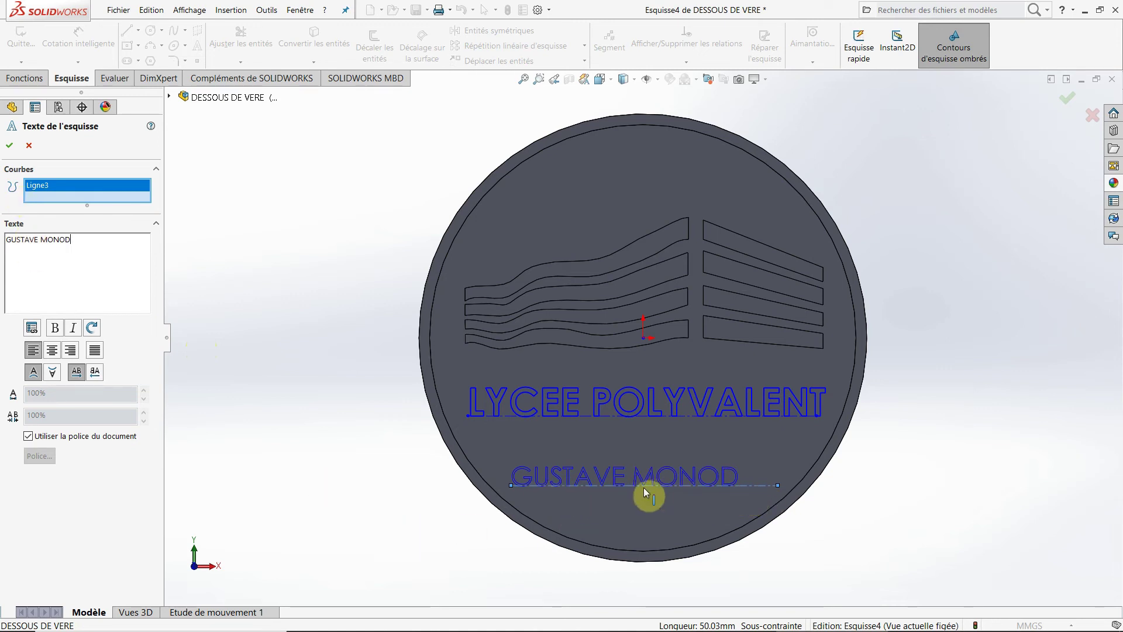
Override the document font for the "GUSTAVE MONOD" text with bold (Gras) Century Gothic at 16 points and accept the text
{"action": "left_click", "coordinate": [28, 436]}
{"action": "left_click", "coordinate": [37, 460]}
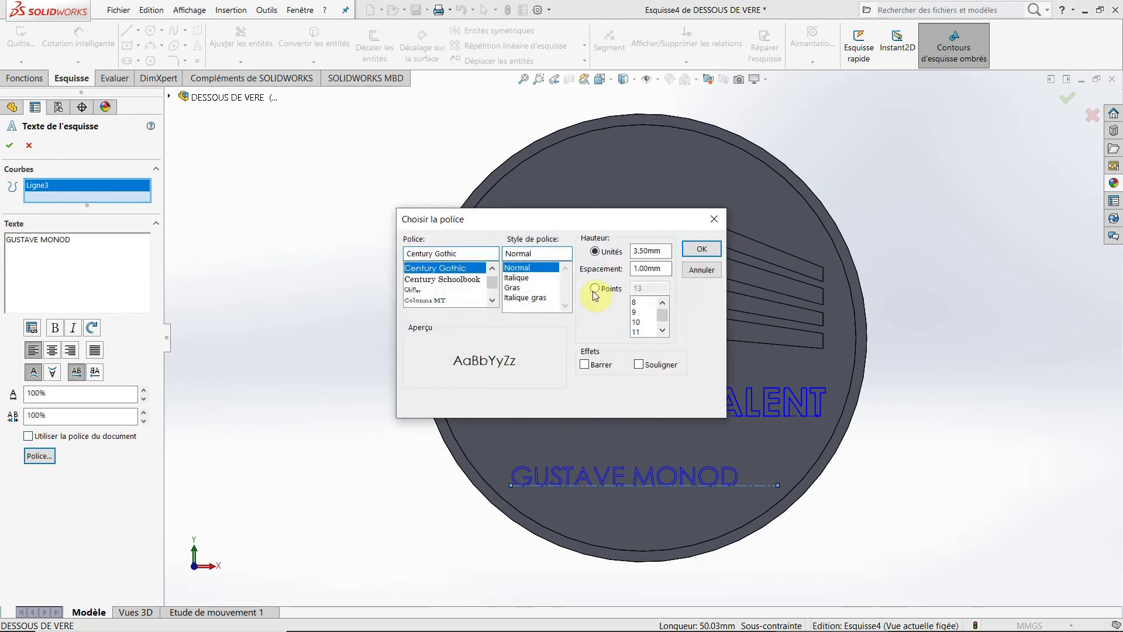
{"action": "left_click", "coordinate": [595, 289]}
{"action": "scroll", "coordinate": [655, 310], "scroll_direction": "down", "scroll_amount": 4}
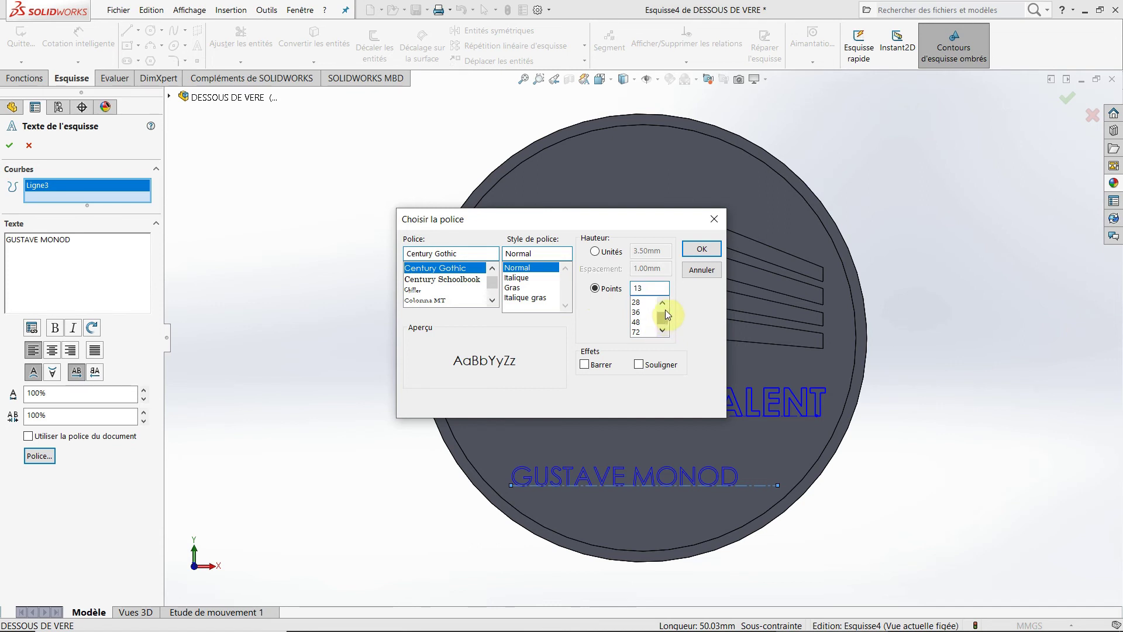
{"action": "left_click", "coordinate": [665, 305]}
{"action": "left_click", "coordinate": [665, 305]}
{"action": "left_click", "coordinate": [665, 305]}
{"action": "left_click", "coordinate": [661, 307]}
{"action": "left_click", "coordinate": [659, 331]}
{"action": "left_click", "coordinate": [639, 332]}
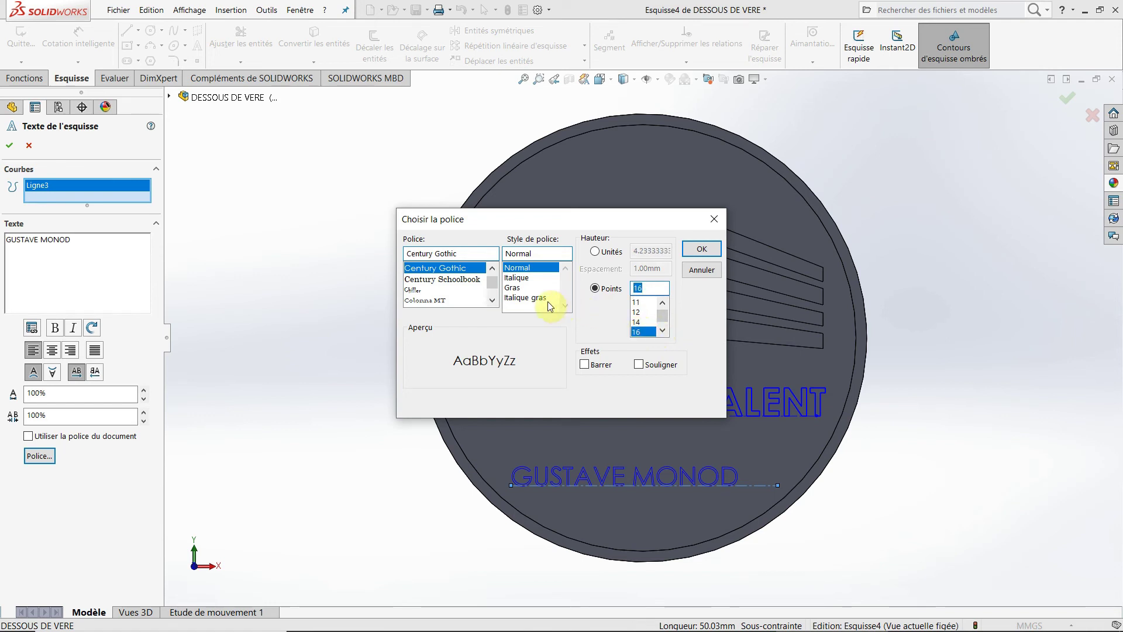
{"action": "left_click", "coordinate": [513, 287]}
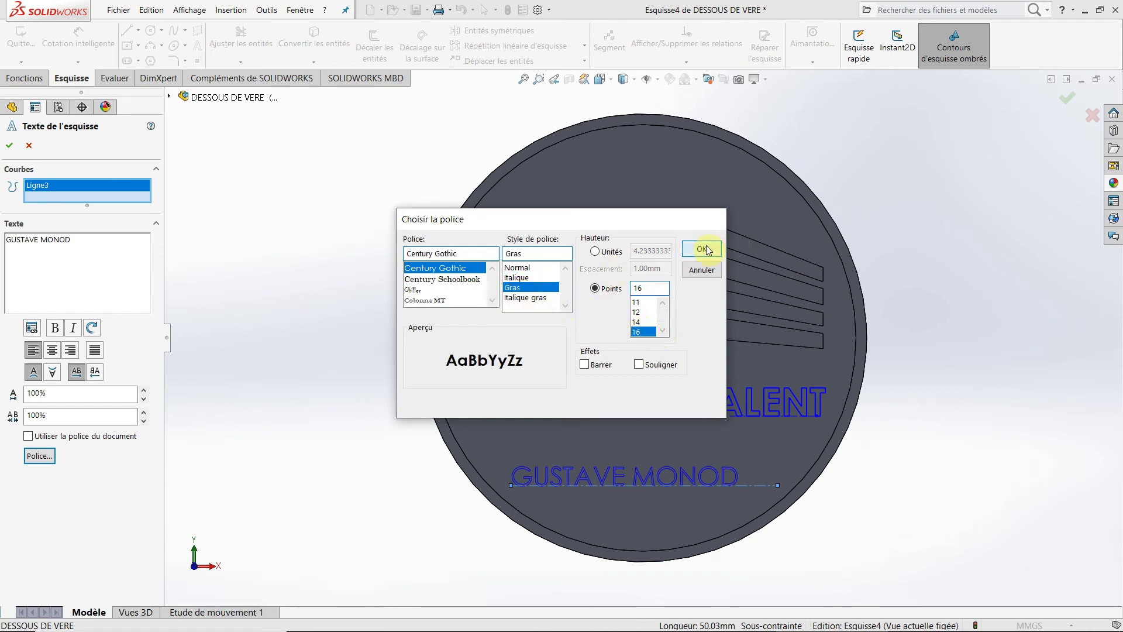
{"action": "left_click", "coordinate": [705, 248]}
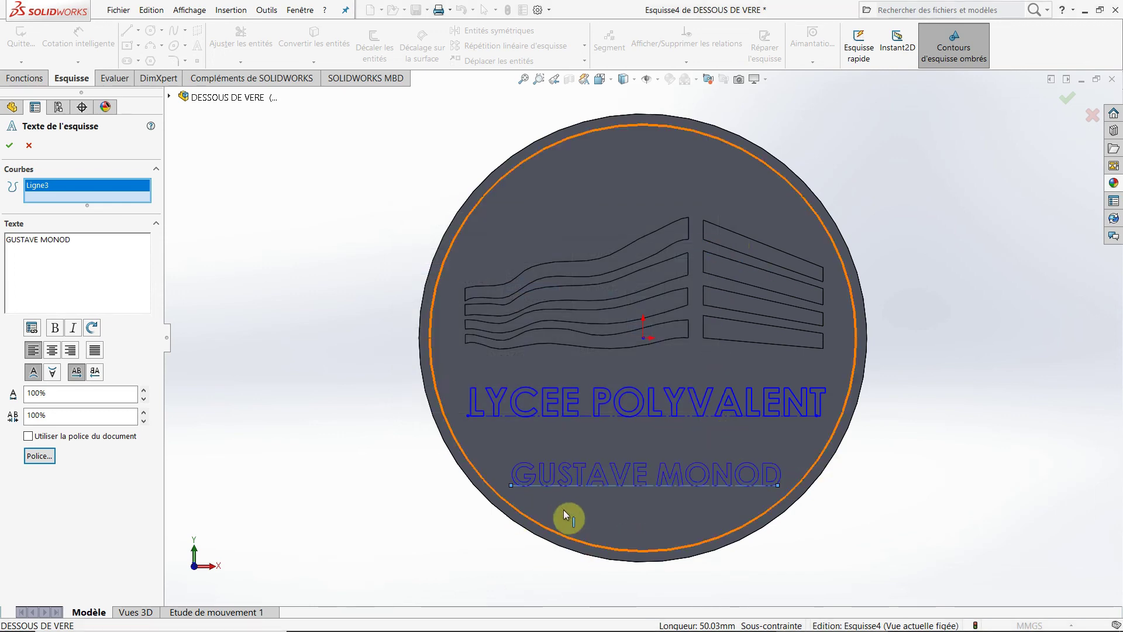
{"action": "left_click", "coordinate": [10, 145]}
Move the "GUSTAVE MONOD" construction line up closer to "LYCEE POLYVALENT" and extrude-cut both texts 1.50 mm deep (Borgne) into the face
{"action": "left_click_drag", "start_coordinate": [630, 485], "coordinate": [626, 458]}
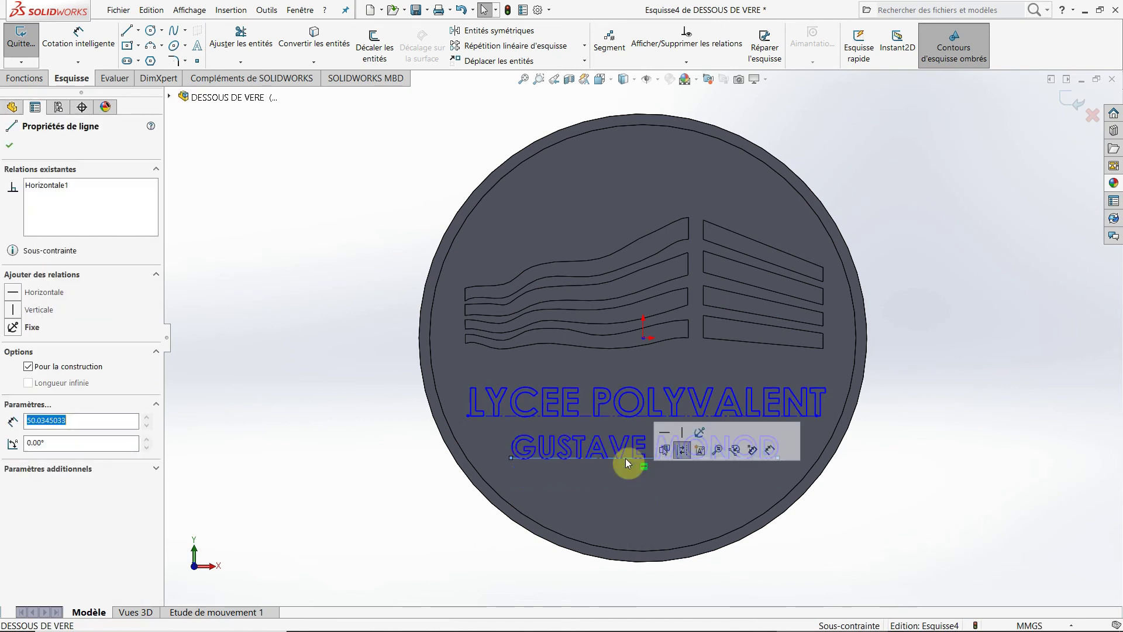
{"action": "left_click", "coordinate": [872, 555]}
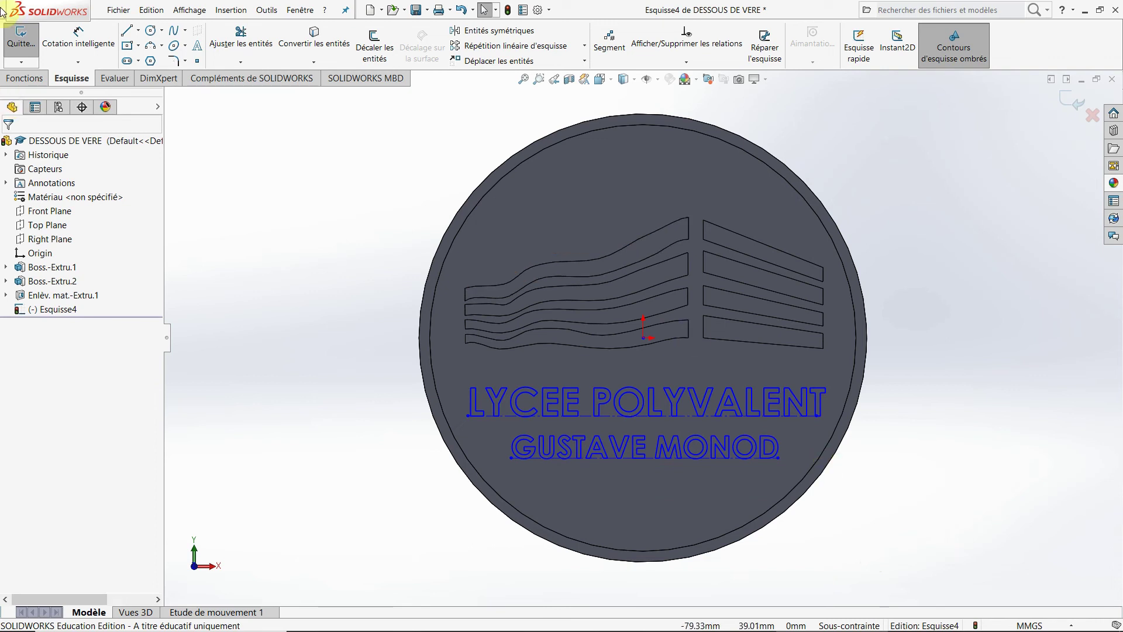
{"action": "left_click", "coordinate": [18, 77]}
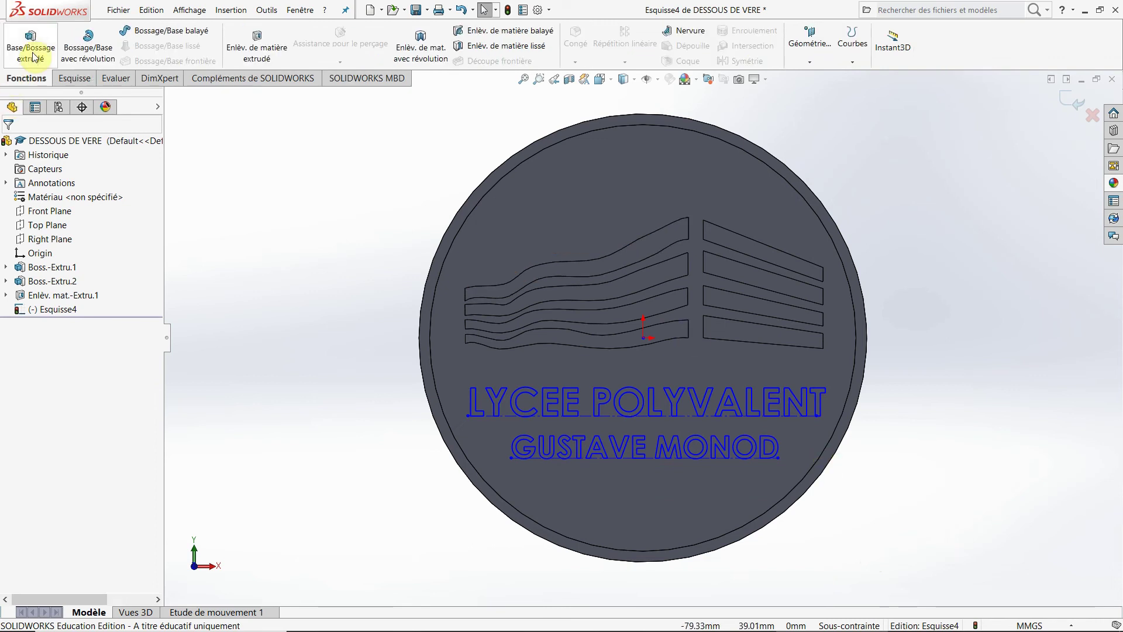
{"action": "left_click", "coordinate": [236, 45]}
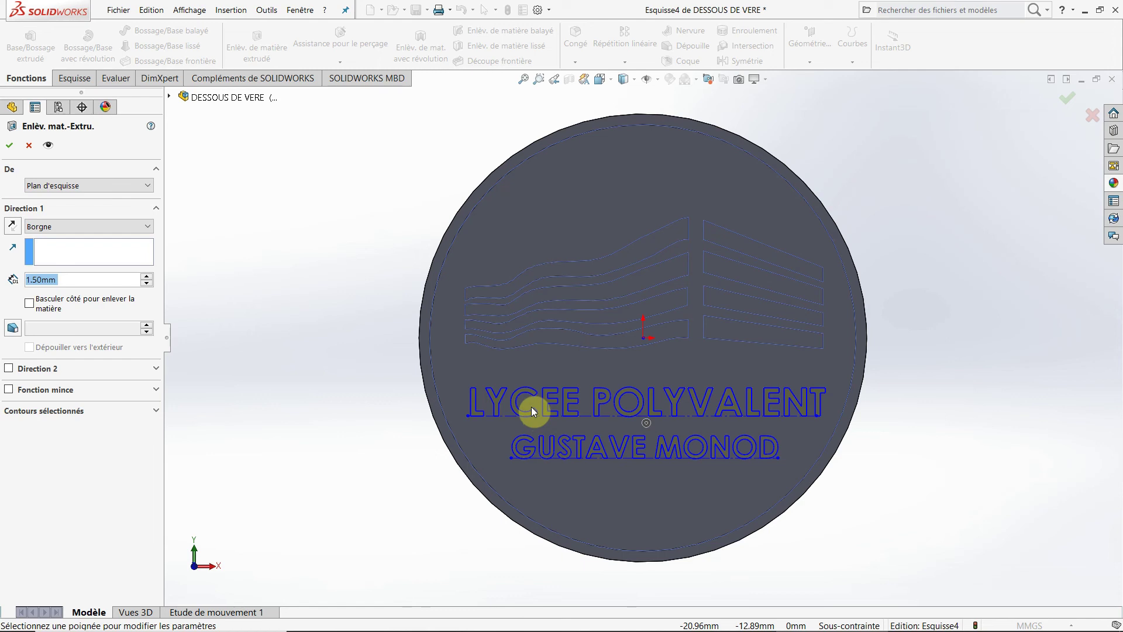
{"action": "left_click", "coordinate": [11, 146]}
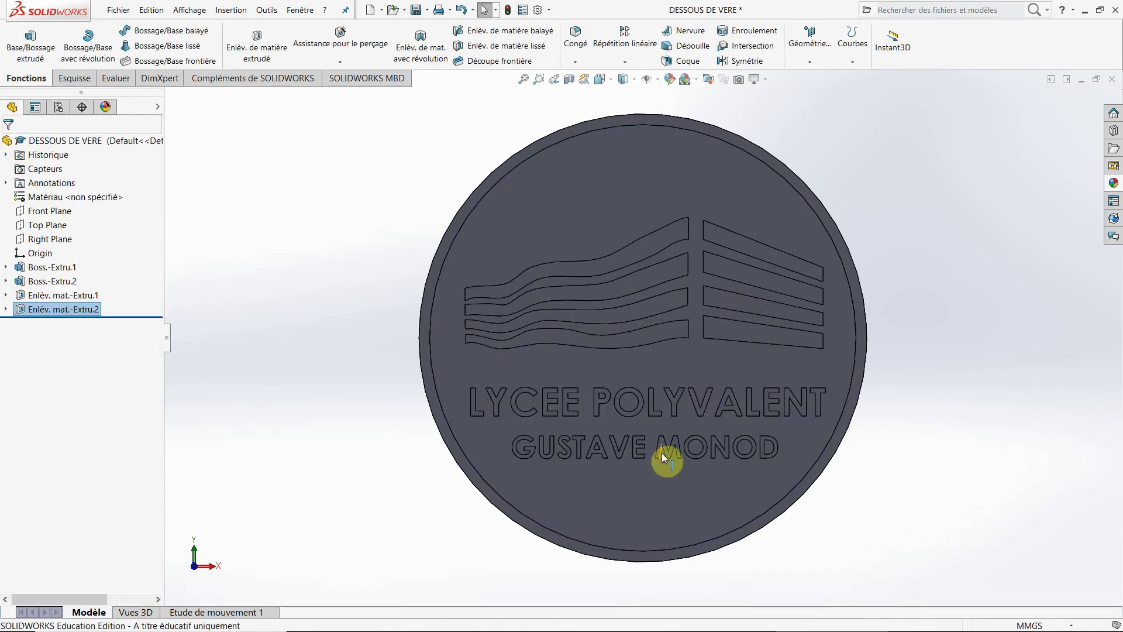
Save the part and export it as an STL file named "DESSOUS DE VERE" in the "vidéo dessous de verre enghien" folder
{"action": "middle_click_drag", "start_coordinate": [659, 458], "coordinate": [837, 402]}
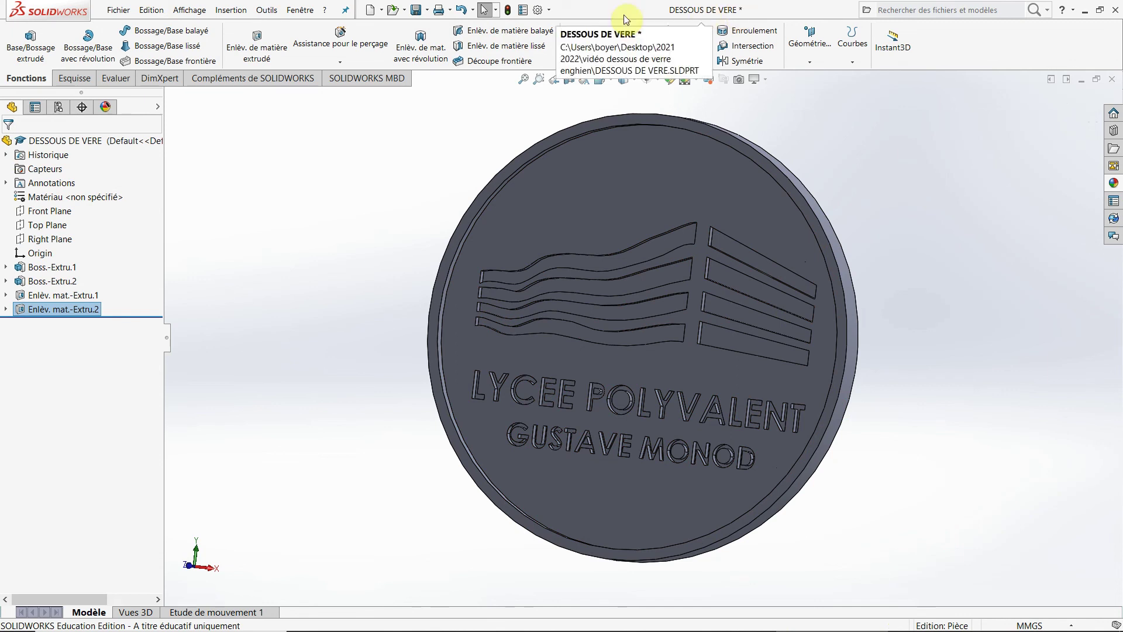
{"action": "left_click", "coordinate": [414, 10]}
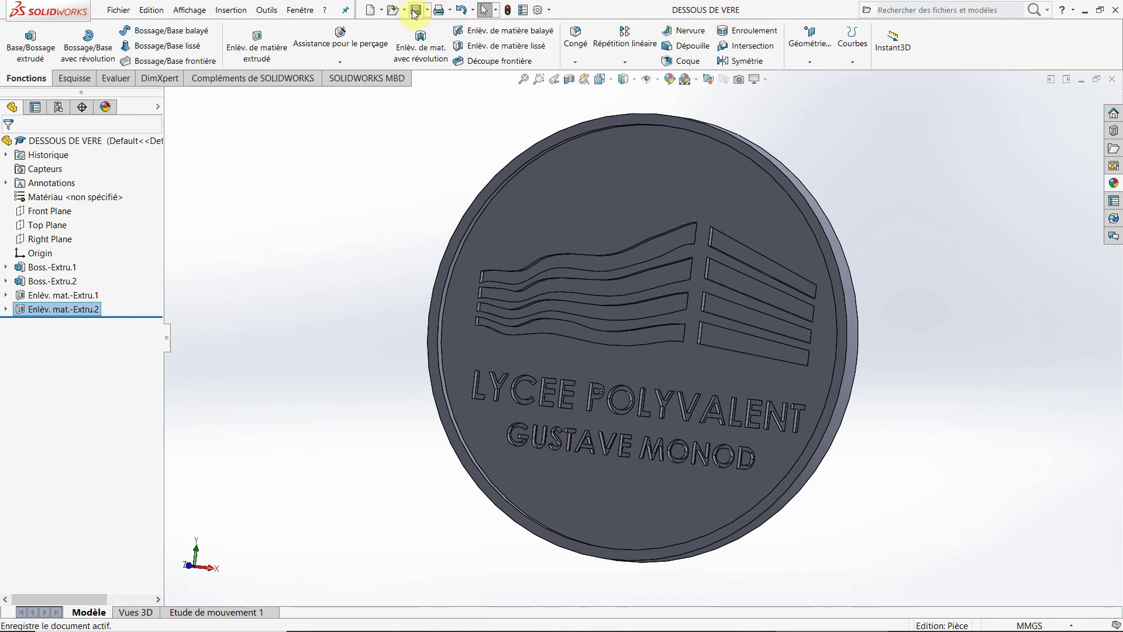
{"action": "left_click", "coordinate": [428, 10]}
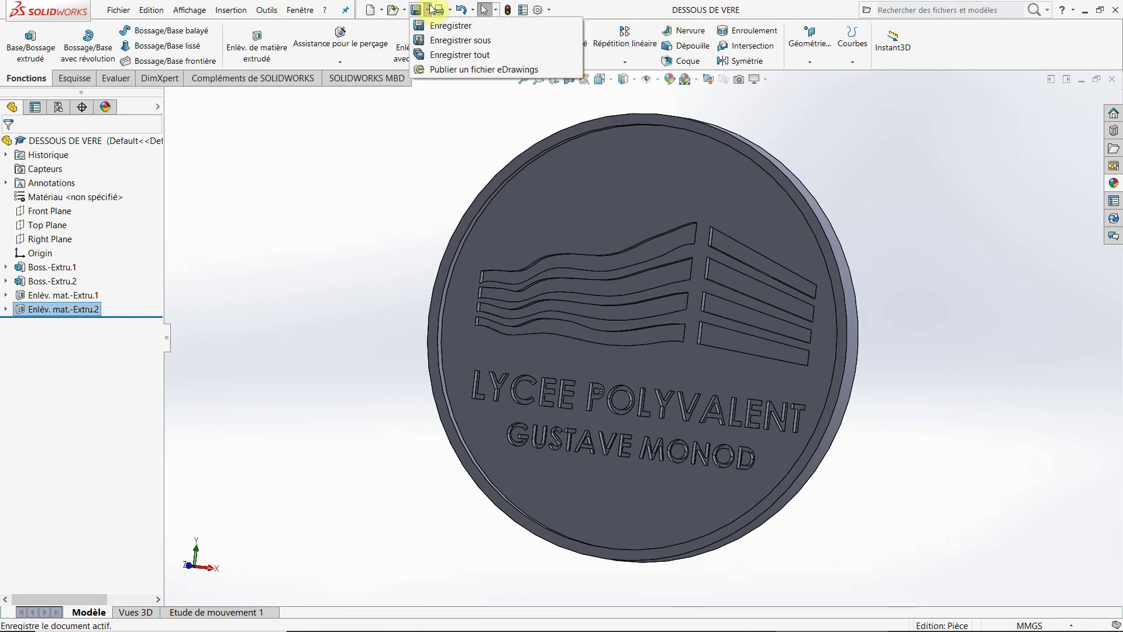
{"action": "left_click", "coordinate": [431, 41]}
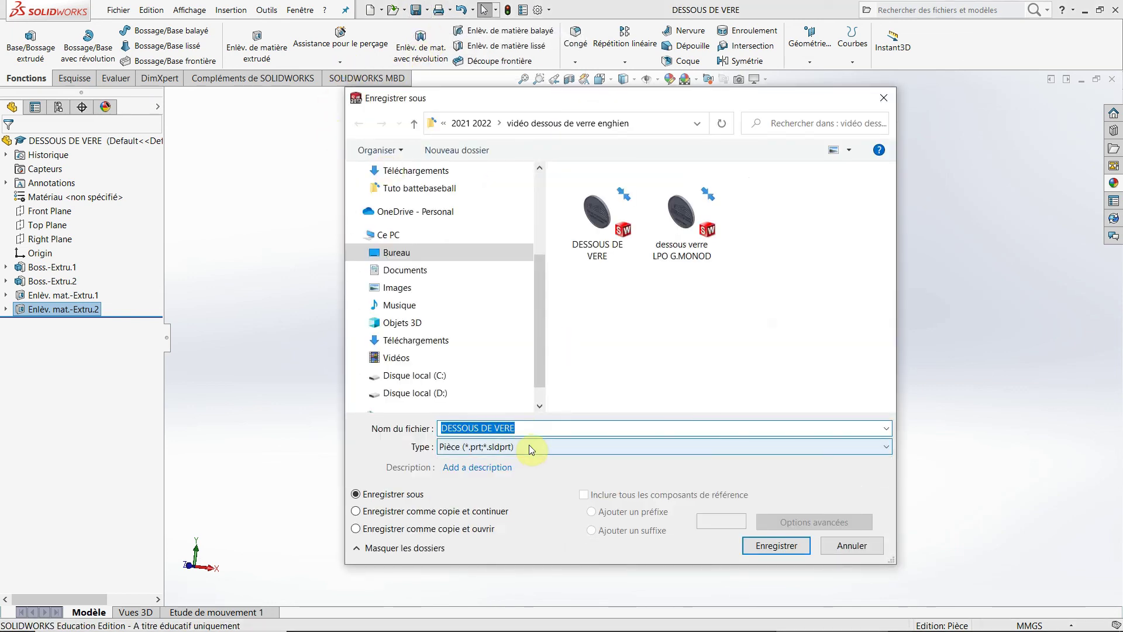
{"action": "left_click", "coordinate": [528, 445]}
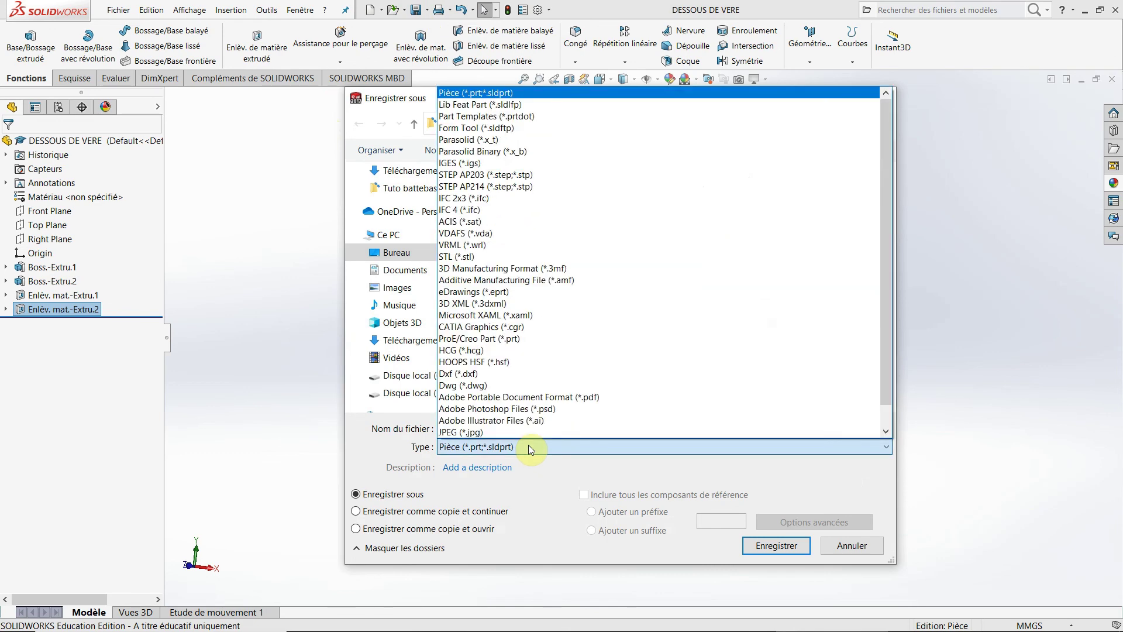
{"action": "left_click", "coordinate": [497, 257]}
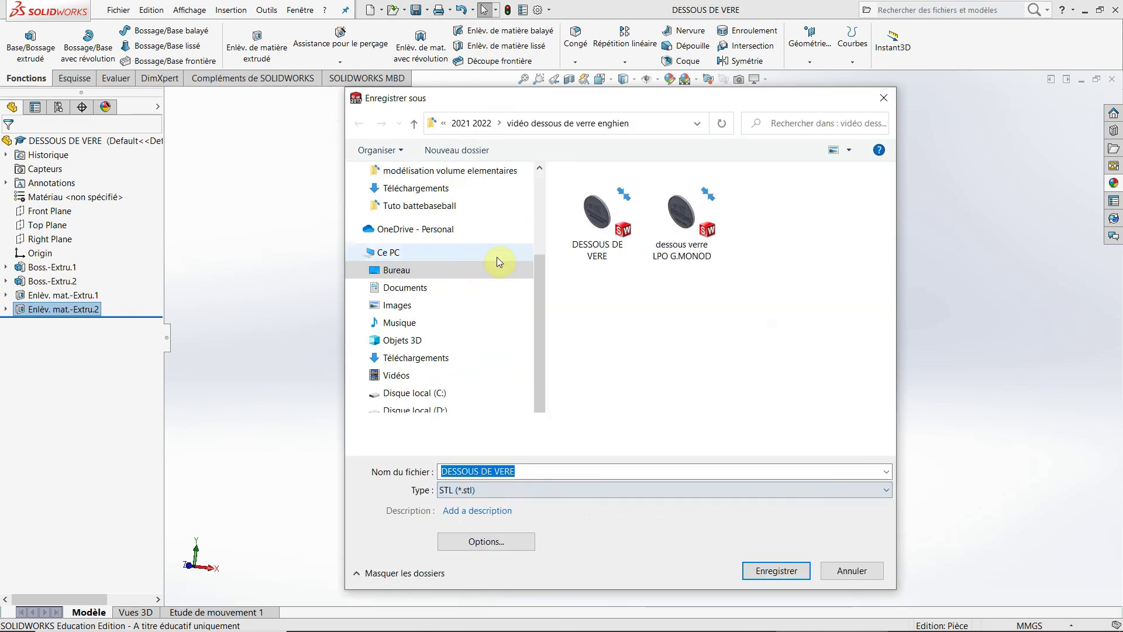
{"action": "left_click", "coordinate": [776, 571]}
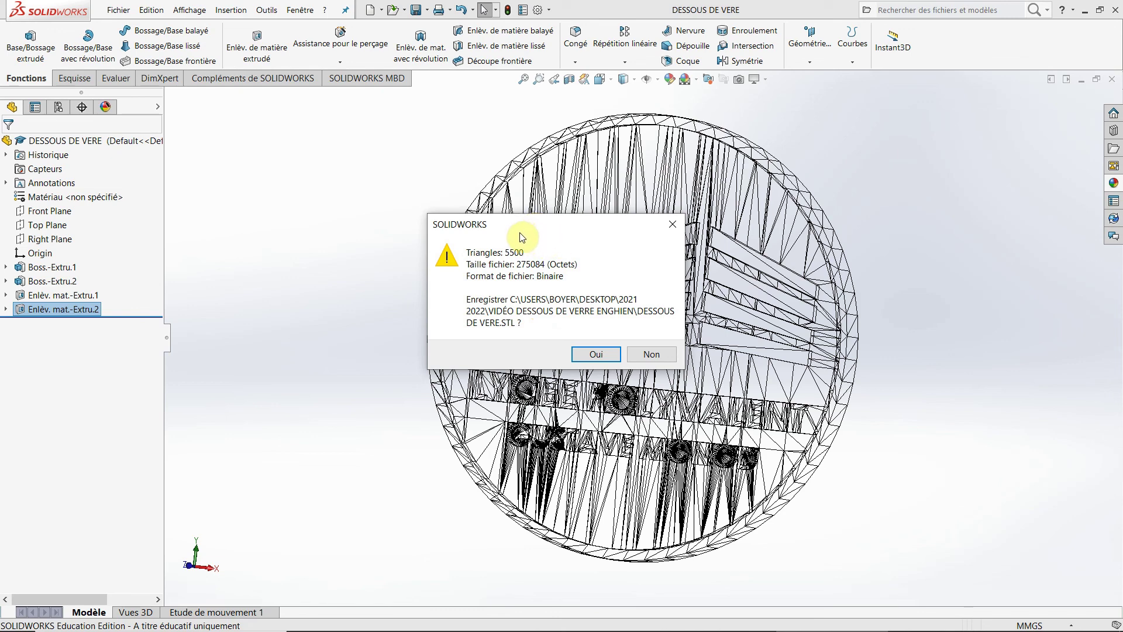
{"action": "left_click", "coordinate": [601, 355]}
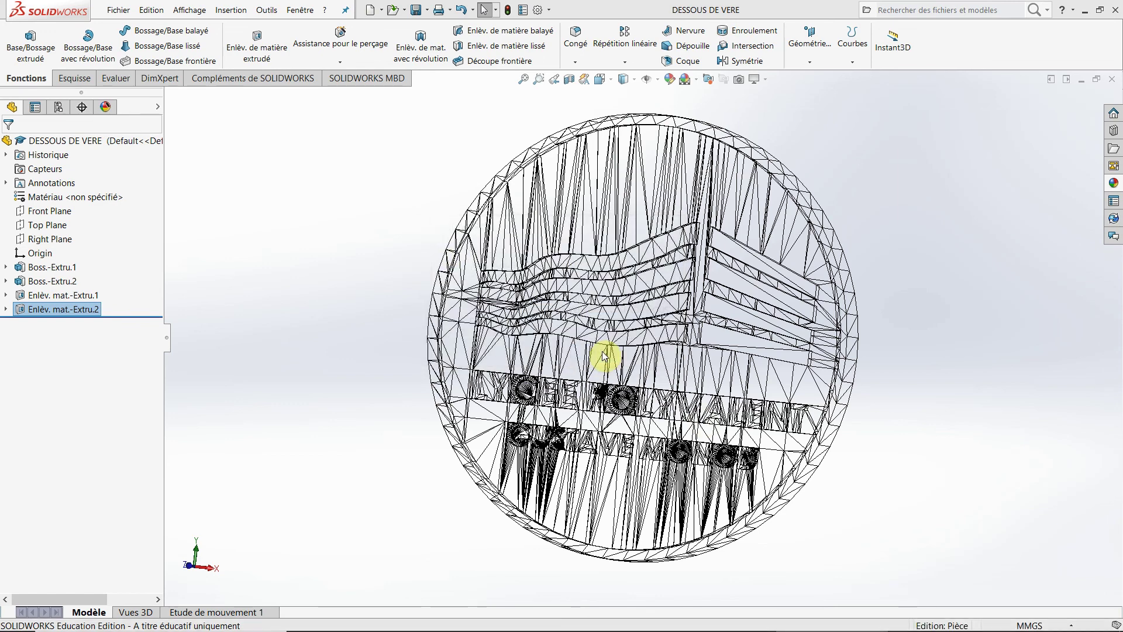
{"action": "left_click", "coordinate": [617, 304]}
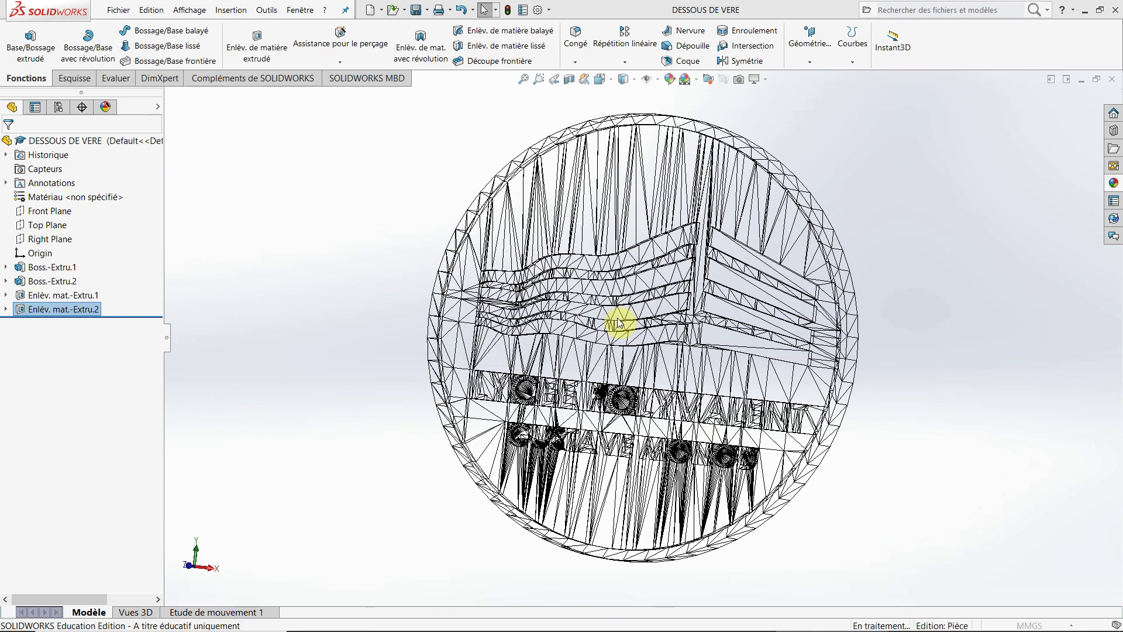